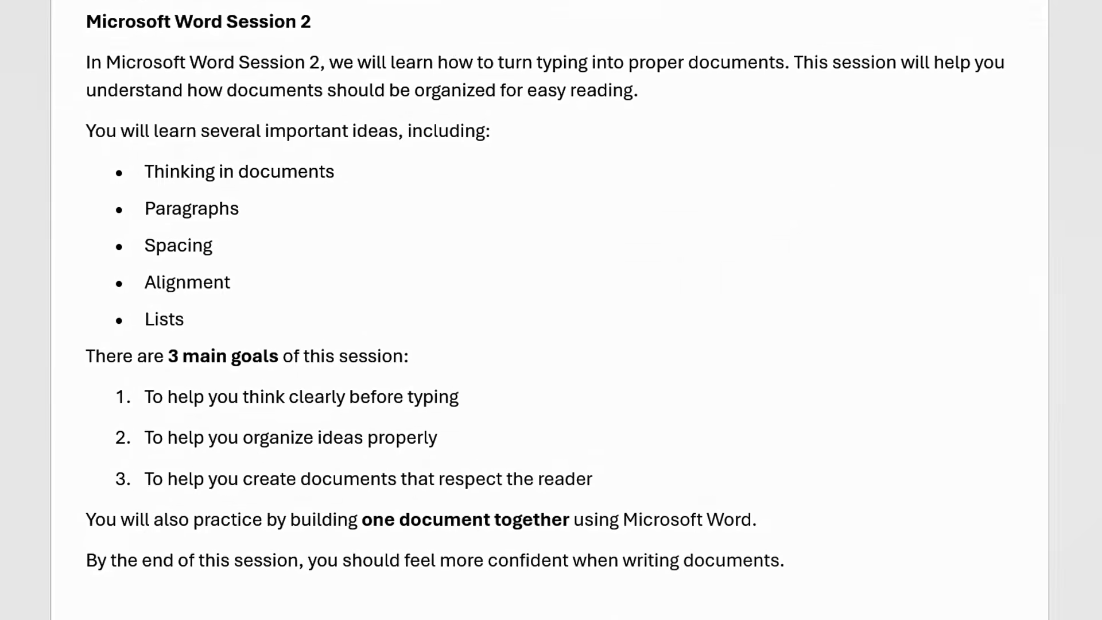
Switch to the Paragraphs doc document in Word and enlarge the page view to 130%
scroll(550, 311, up, 1)
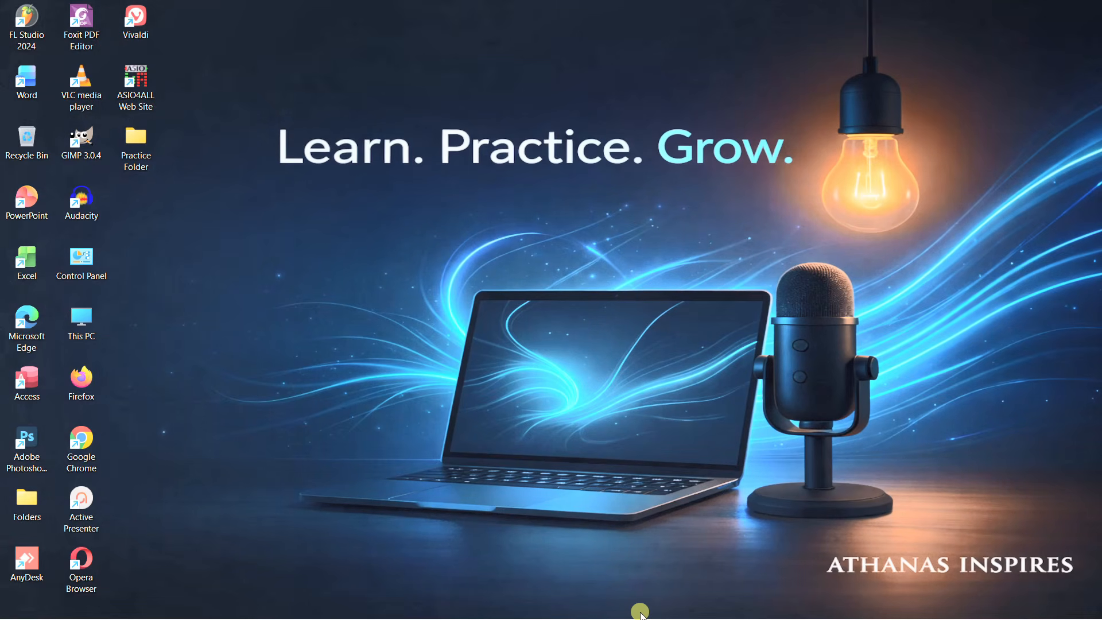
mouse_move(641, 614)
click(727, 604)
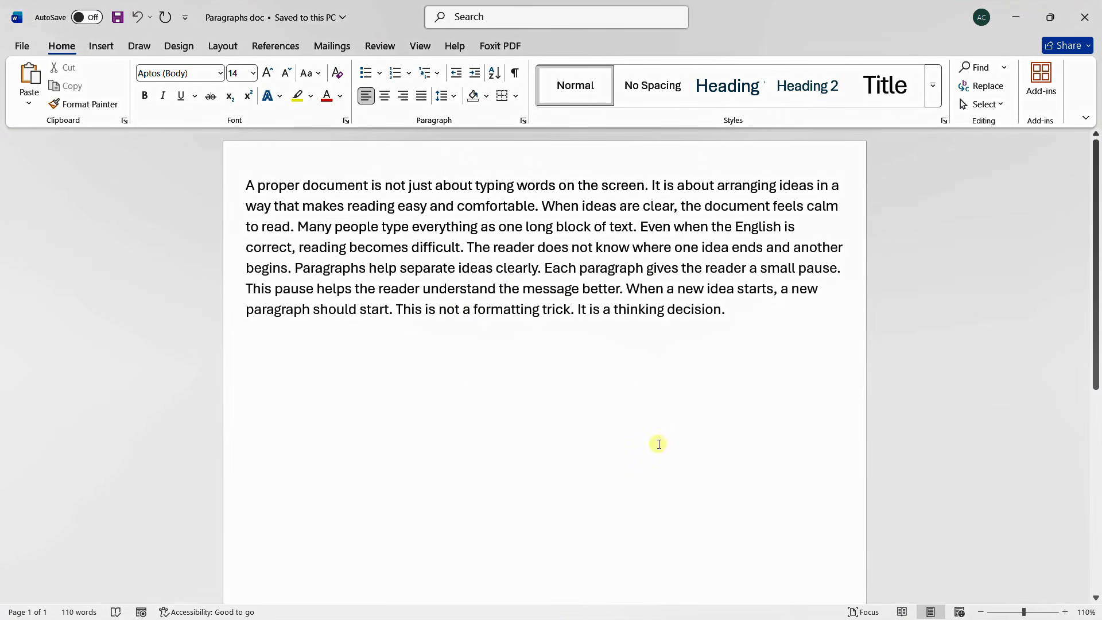
click(1064, 612)
click(1065, 613)
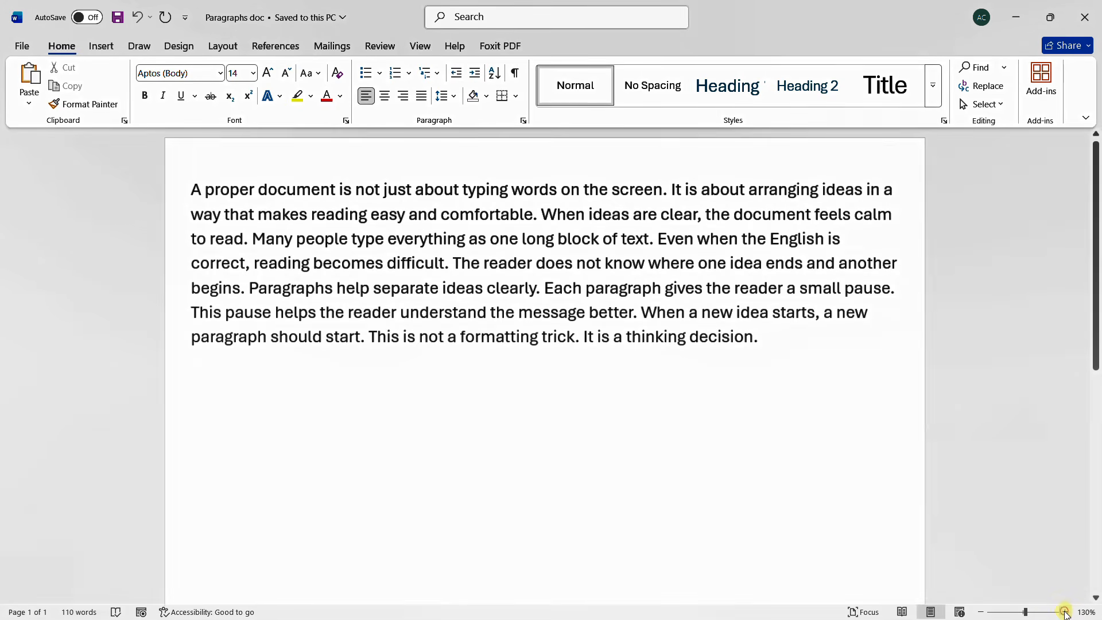
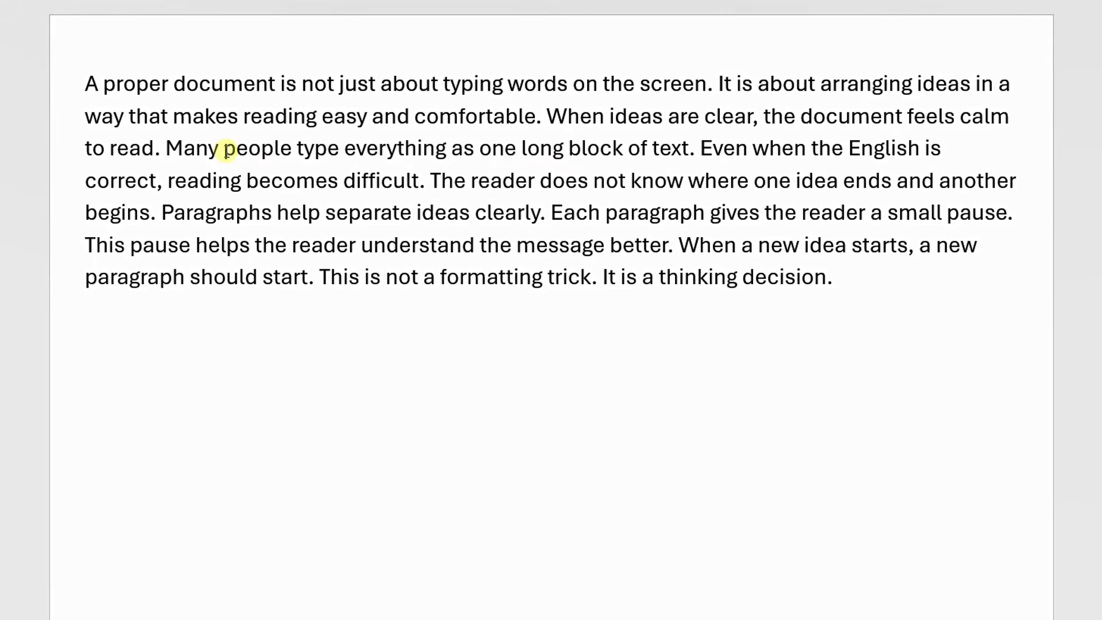
Split the text block into four paragraphs, with new ones starting at "Many people type", "Paragraphs help separate" and "When a new idea starts"
click(166, 149)
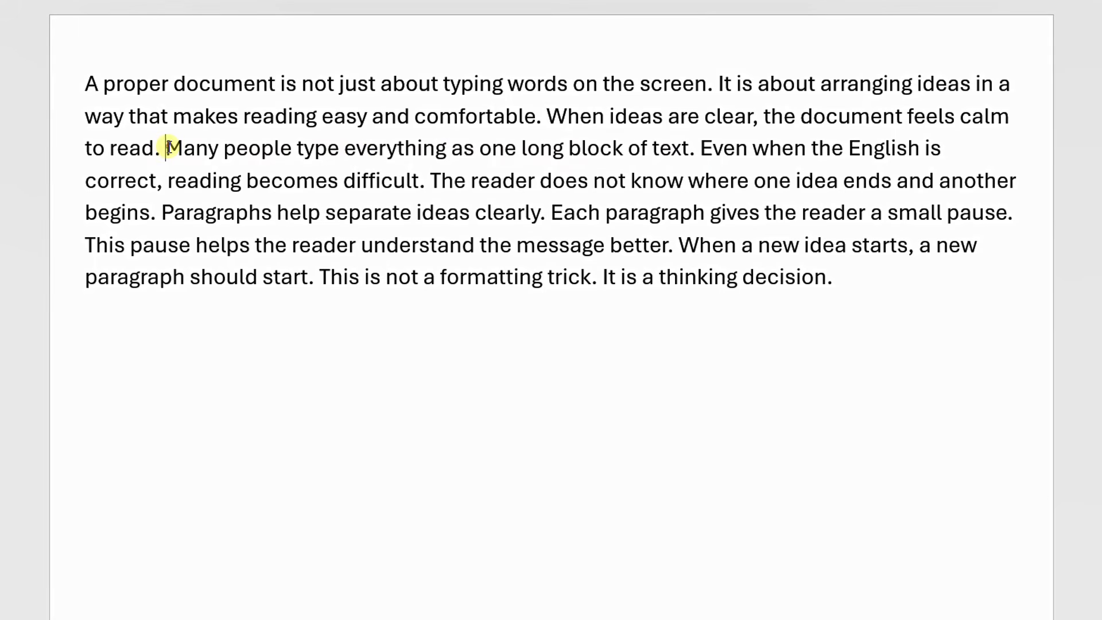
click(163, 147)
key(Return)
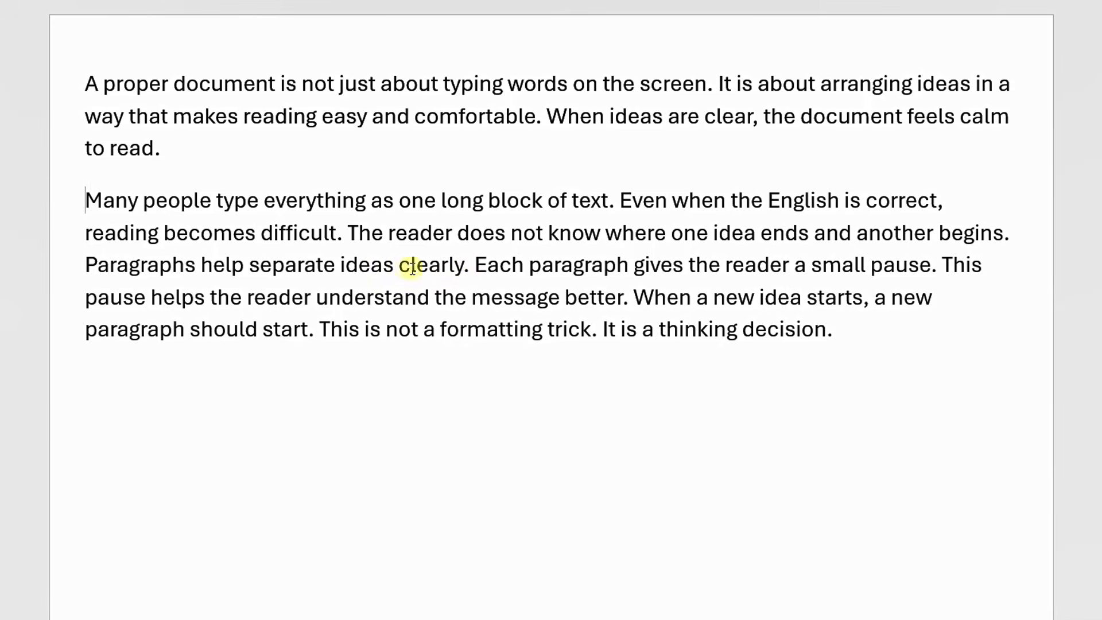
click(83, 262)
key(Return)
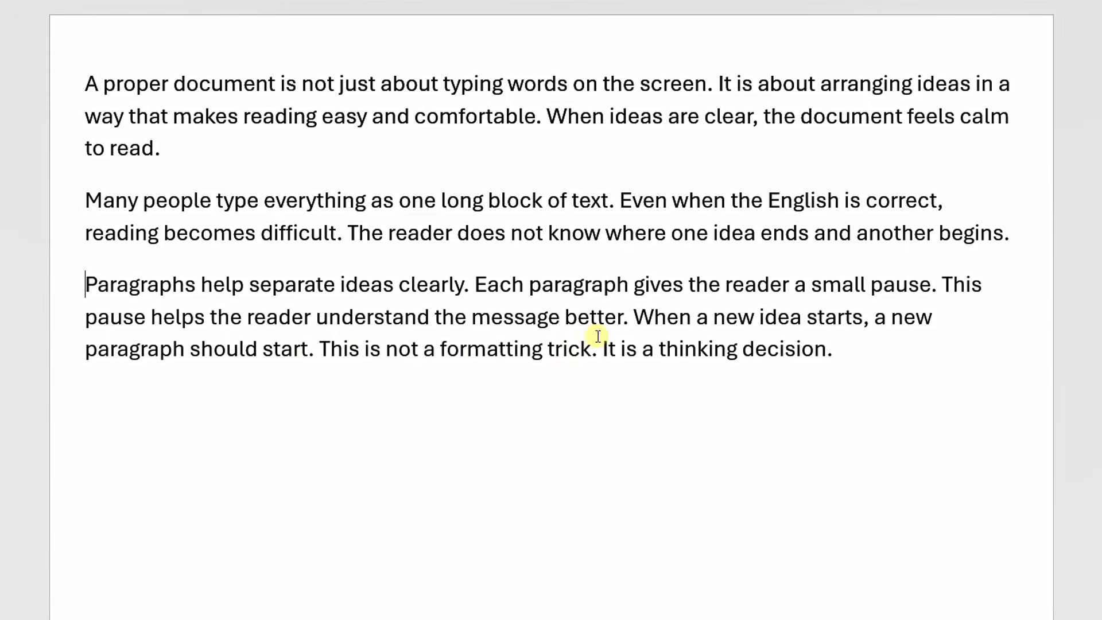
click(634, 318)
key(Return)
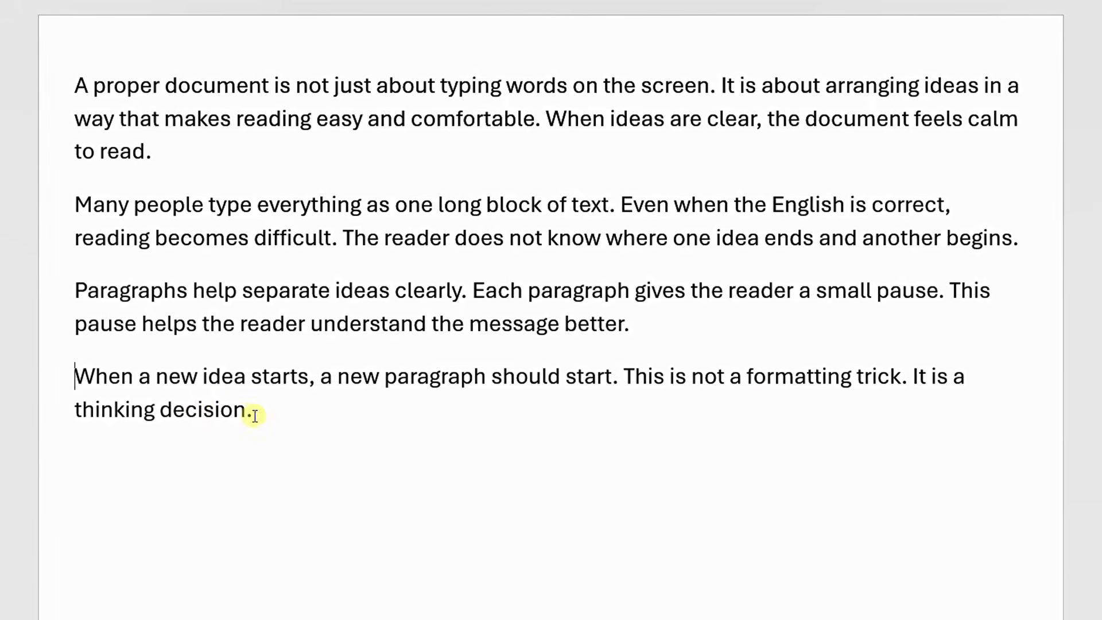
Save the document with its new paragraph divisions
drag(255, 403, 76, 386)
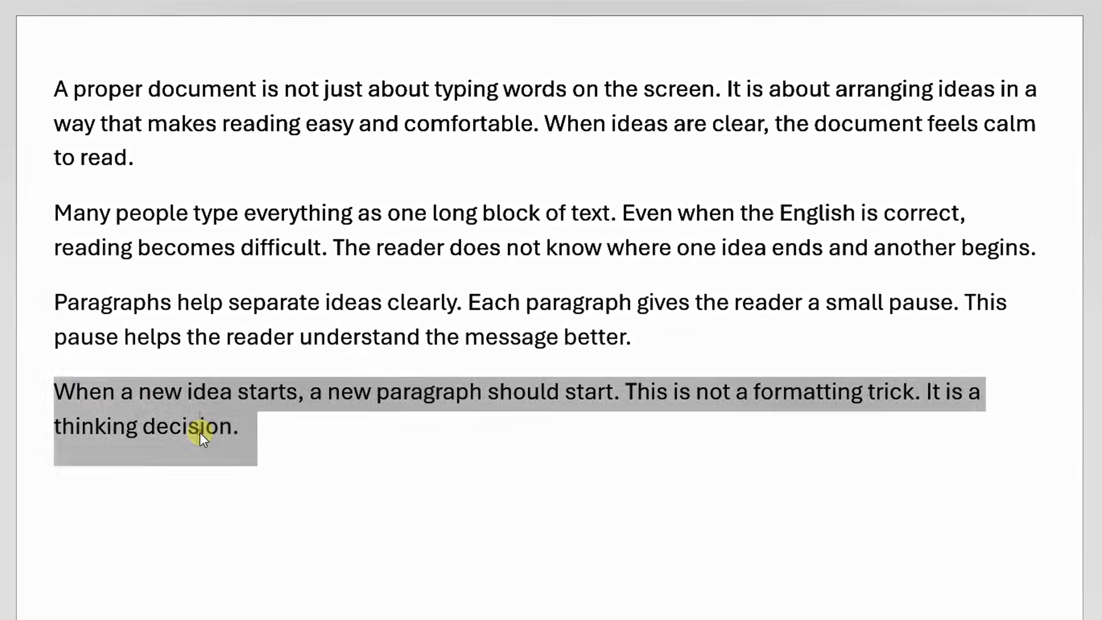
click(210, 414)
click(252, 430)
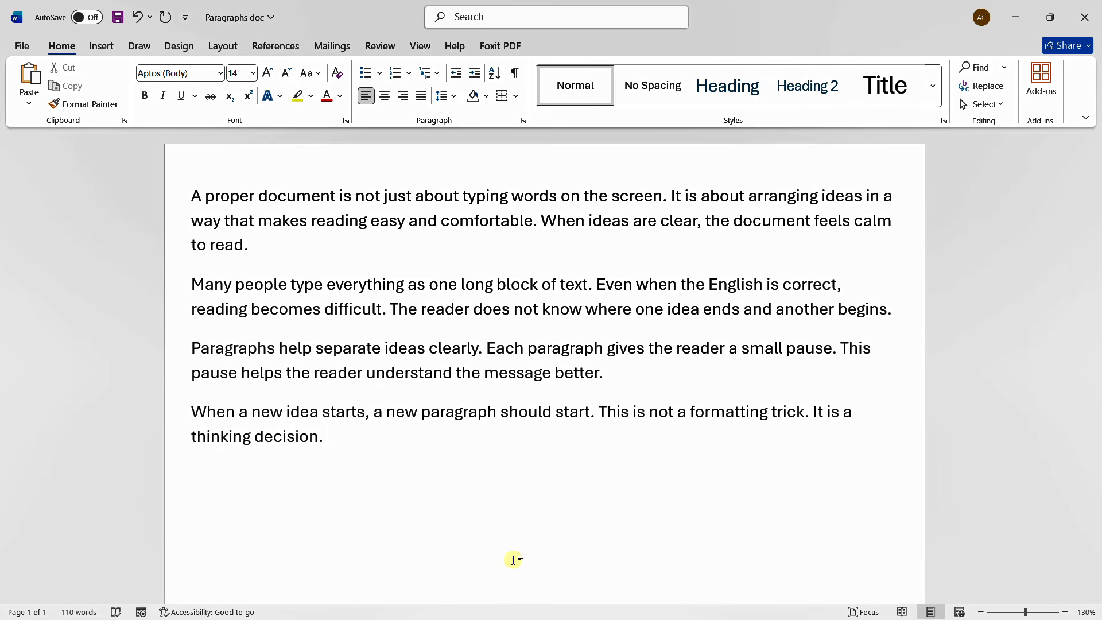
key(ctrl+s)
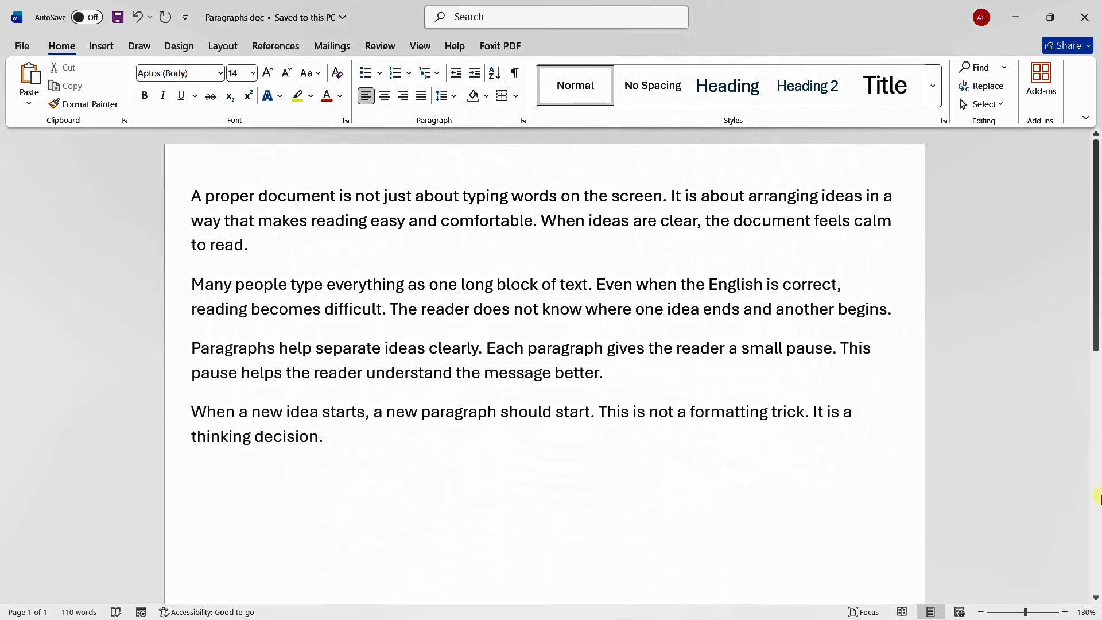
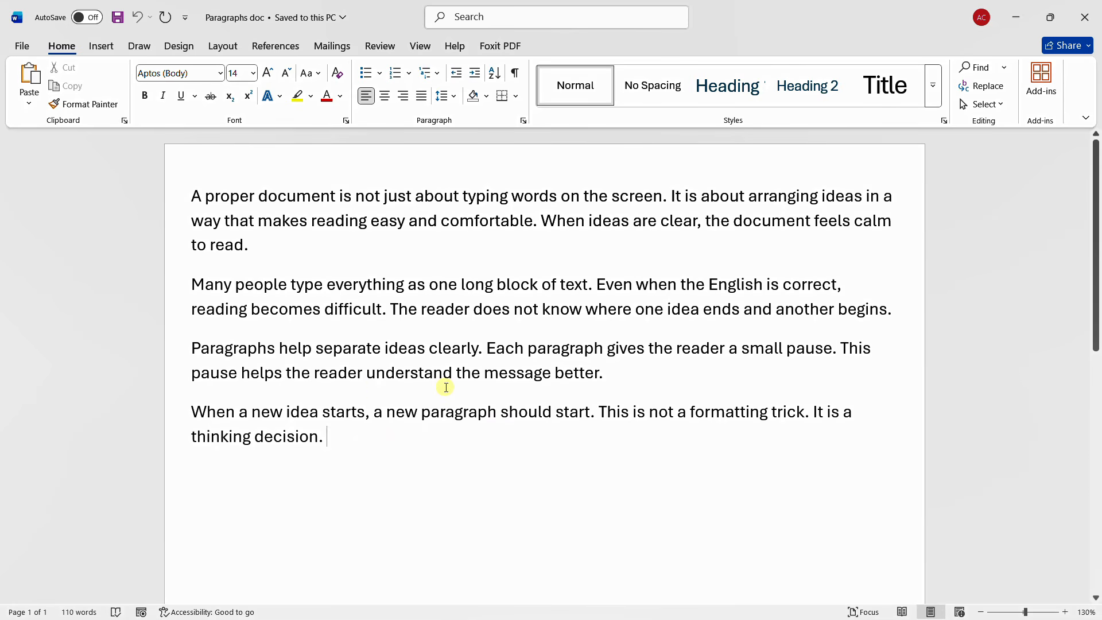
click(275, 258)
click(236, 266)
click(275, 254)
drag(258, 247, 181, 201)
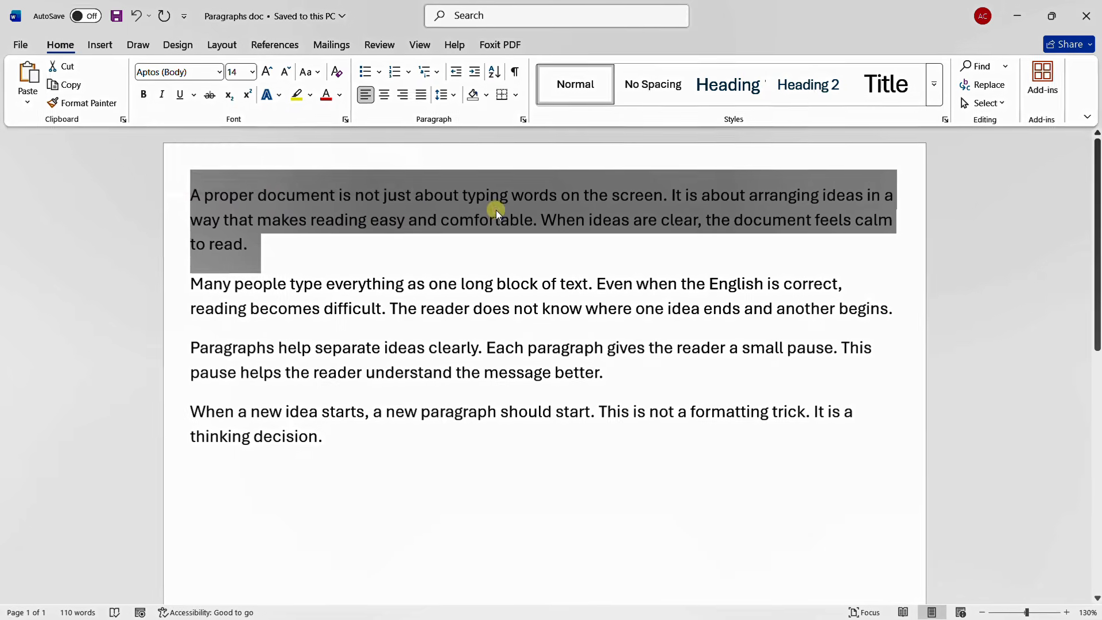
click(495, 213)
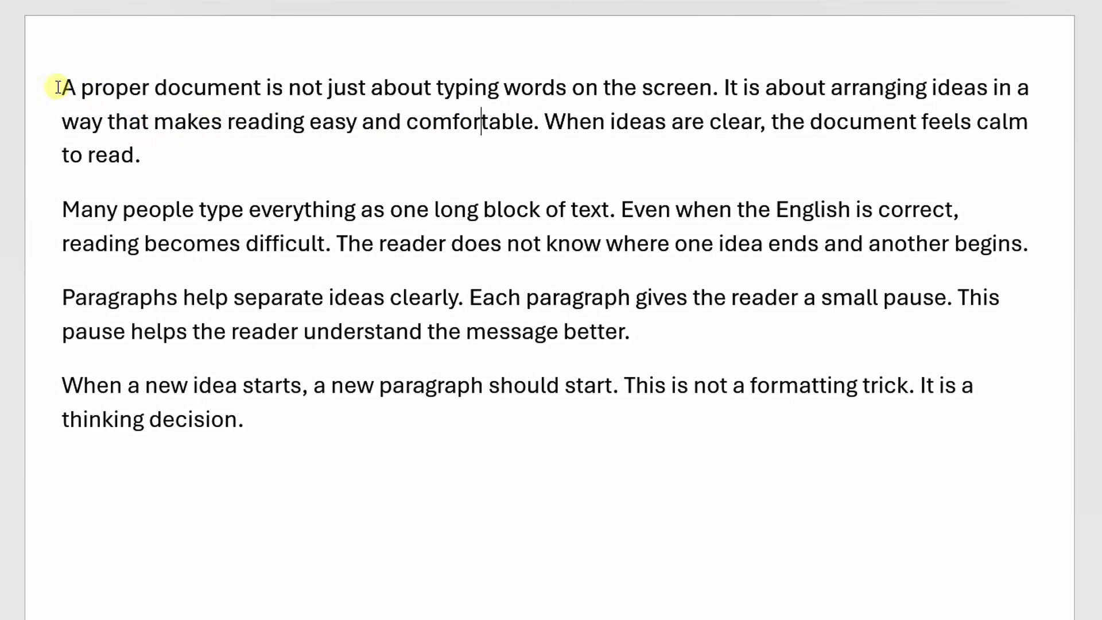
drag(58, 90, 152, 90)
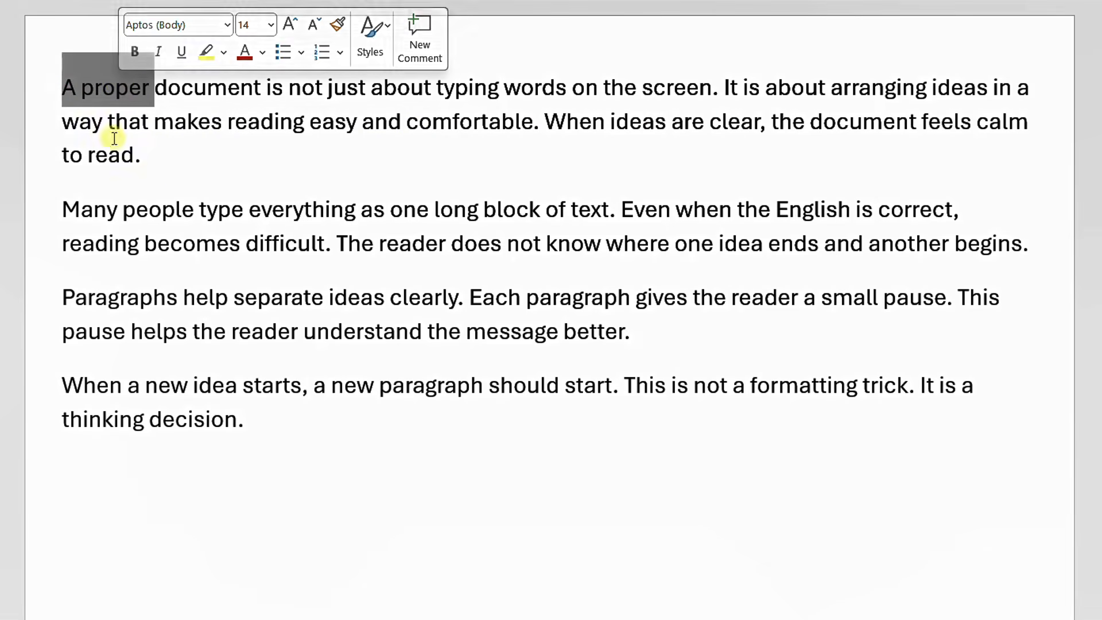
click(142, 153)
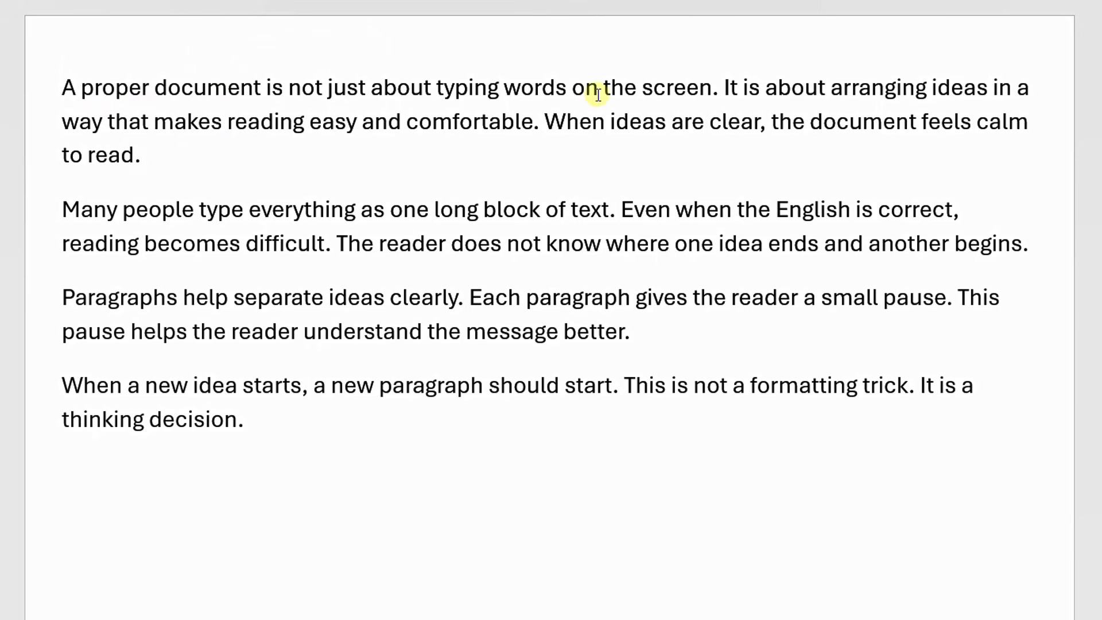
click(719, 89)
drag(595, 90, 81, 90)
click(678, 133)
drag(722, 85, 536, 144)
click(302, 125)
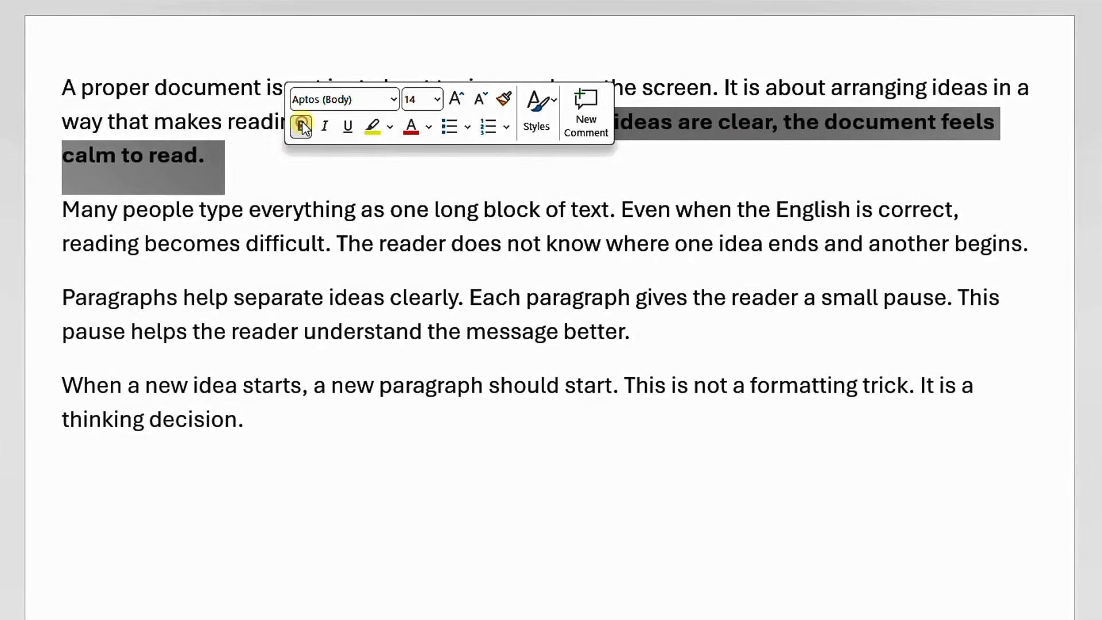
click(302, 125)
click(259, 121)
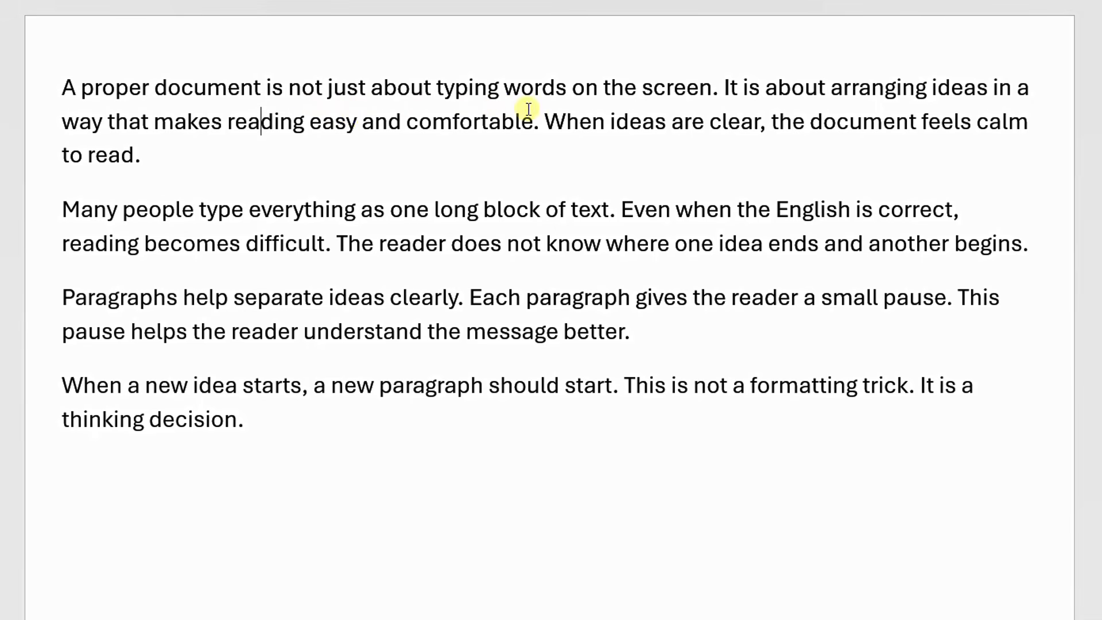
Insert line breaks within the first paragraph before "It is about arranging ideas" and before "When ideas are clear"
click(725, 86)
click(545, 118)
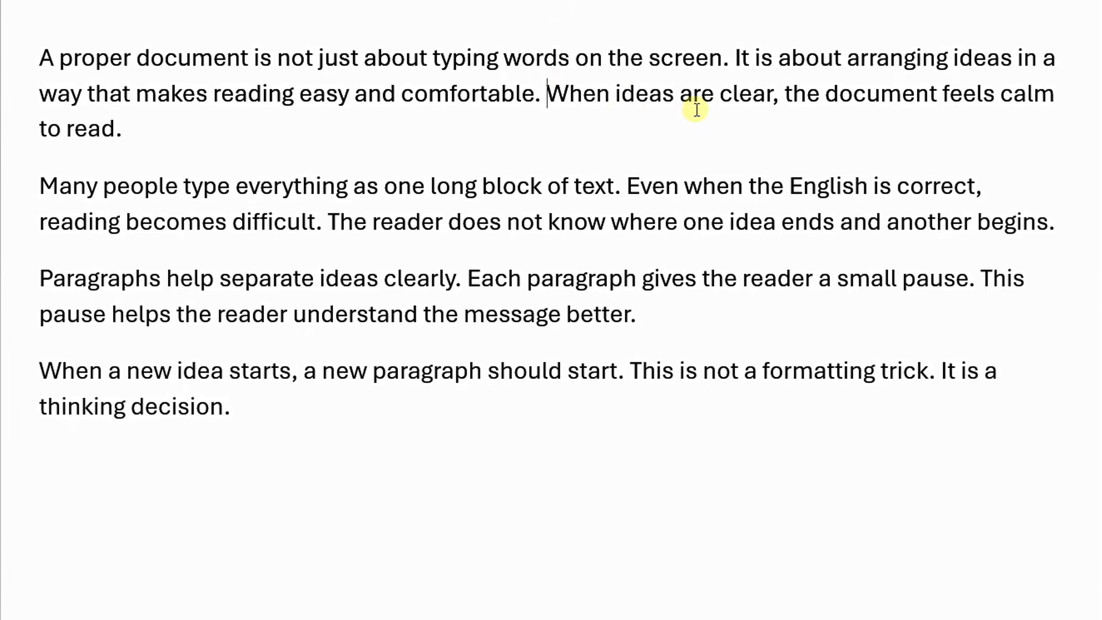
click(736, 57)
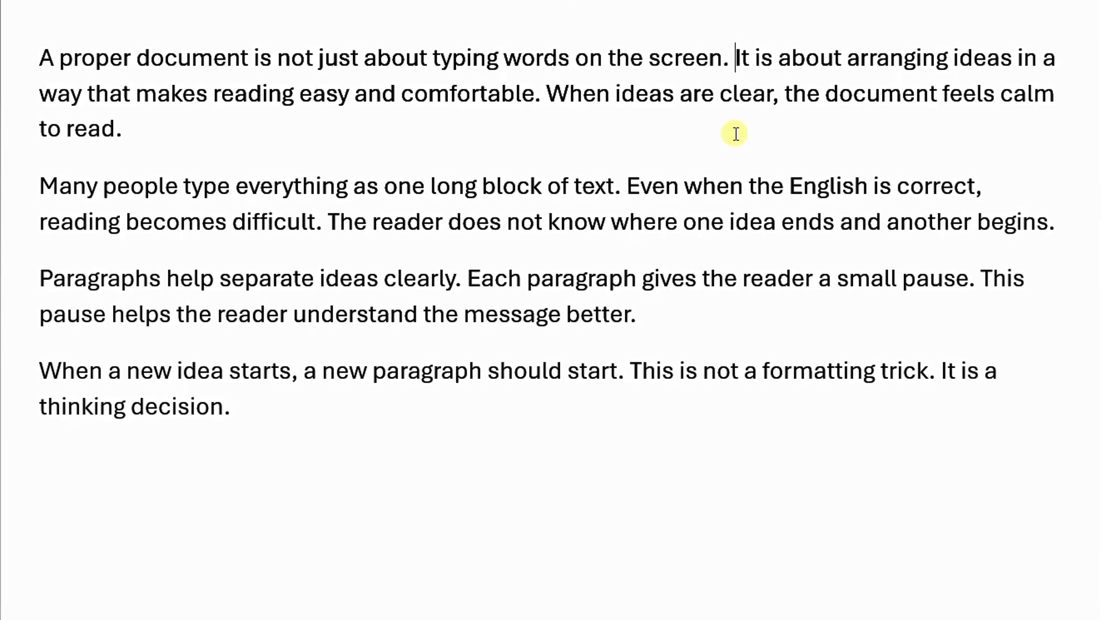
key(shift+Return)
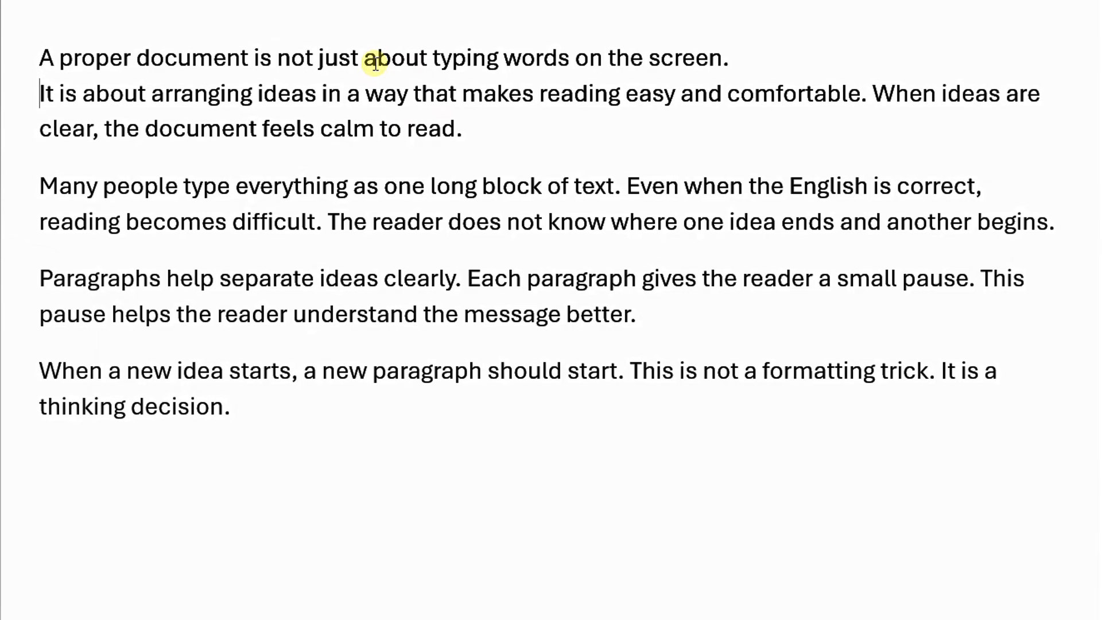
click(874, 103)
key(shift+Return)
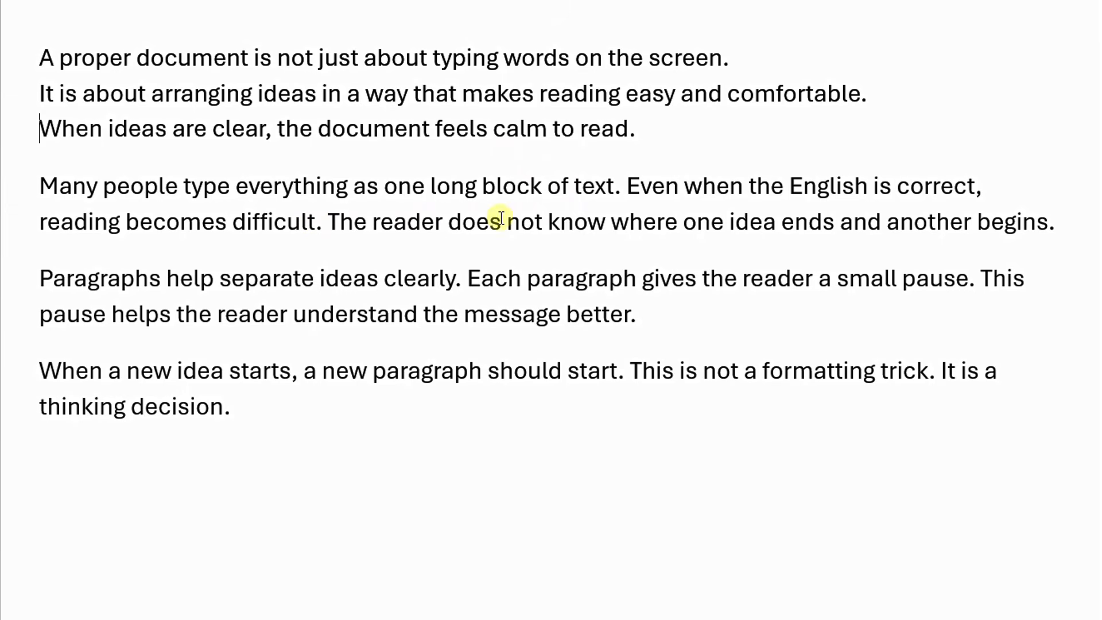
Insert line breaks within the second paragraph before "Even when the English is correct" and before "The reader does not know"
click(628, 186)
key(shift+Return)
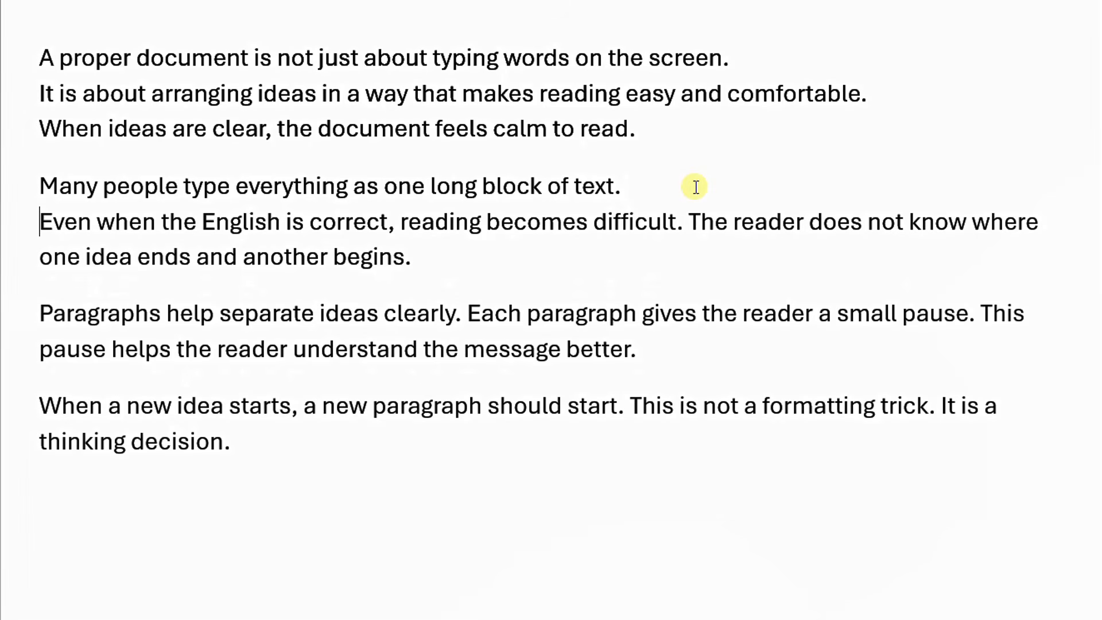
click(690, 226)
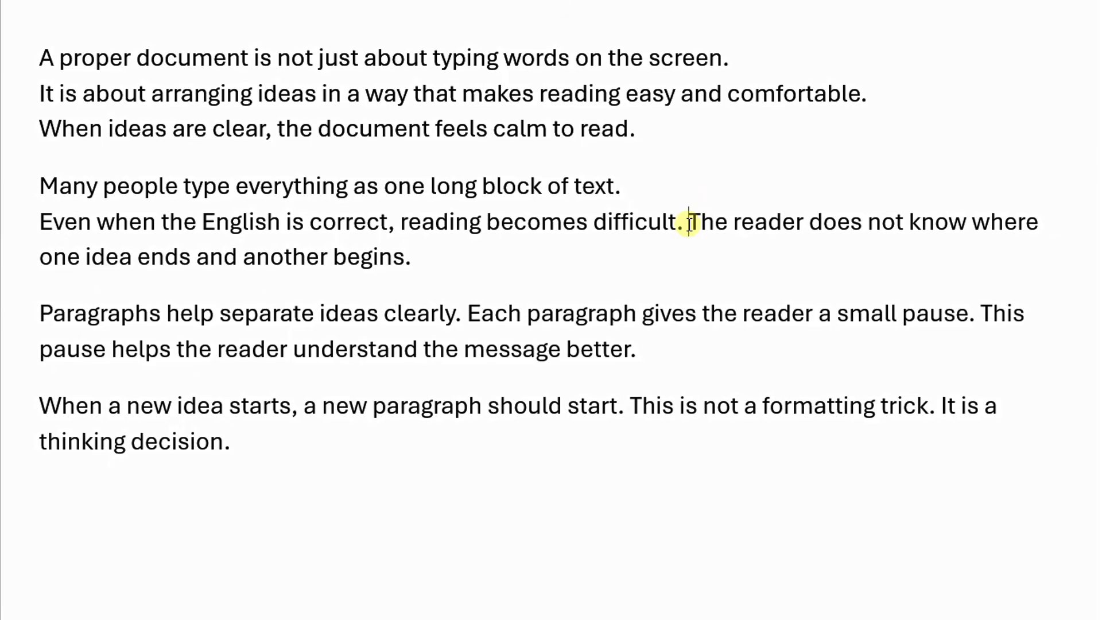
key(shift+Return)
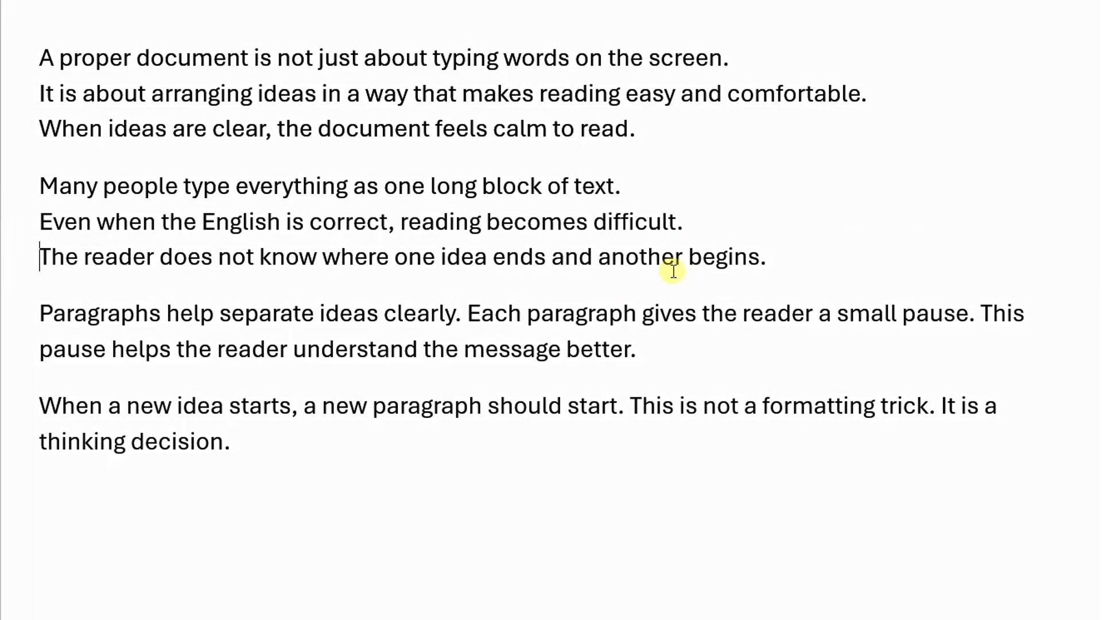
Insert line breaks within the third paragraph before "Each paragraph gives the reader" and before "This pause helps the reader"
click(466, 313)
key(shift+Return)
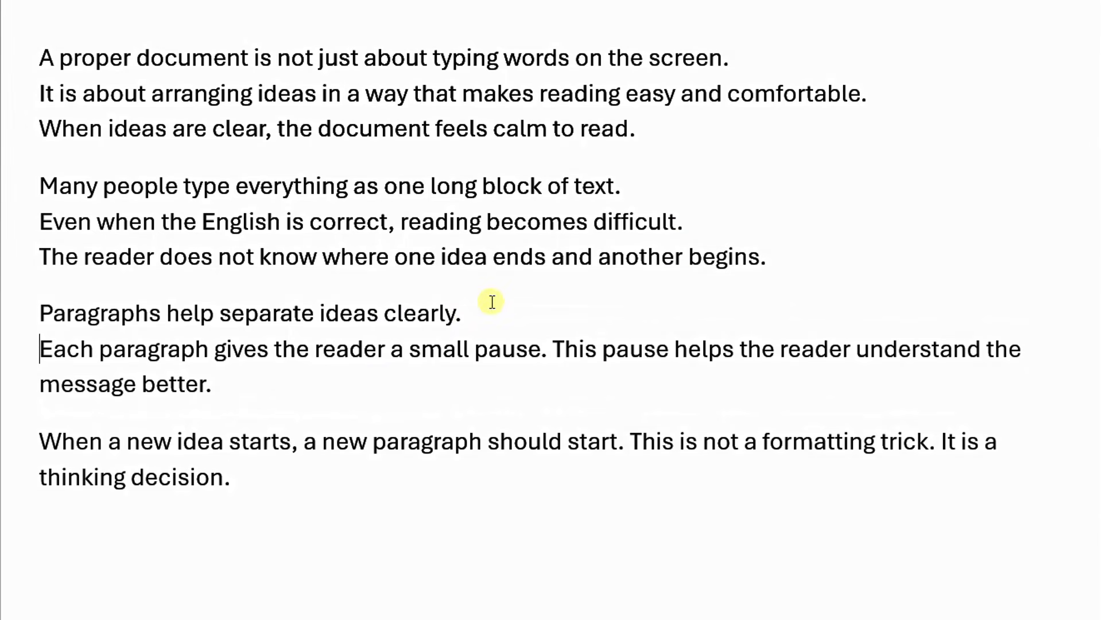
click(557, 349)
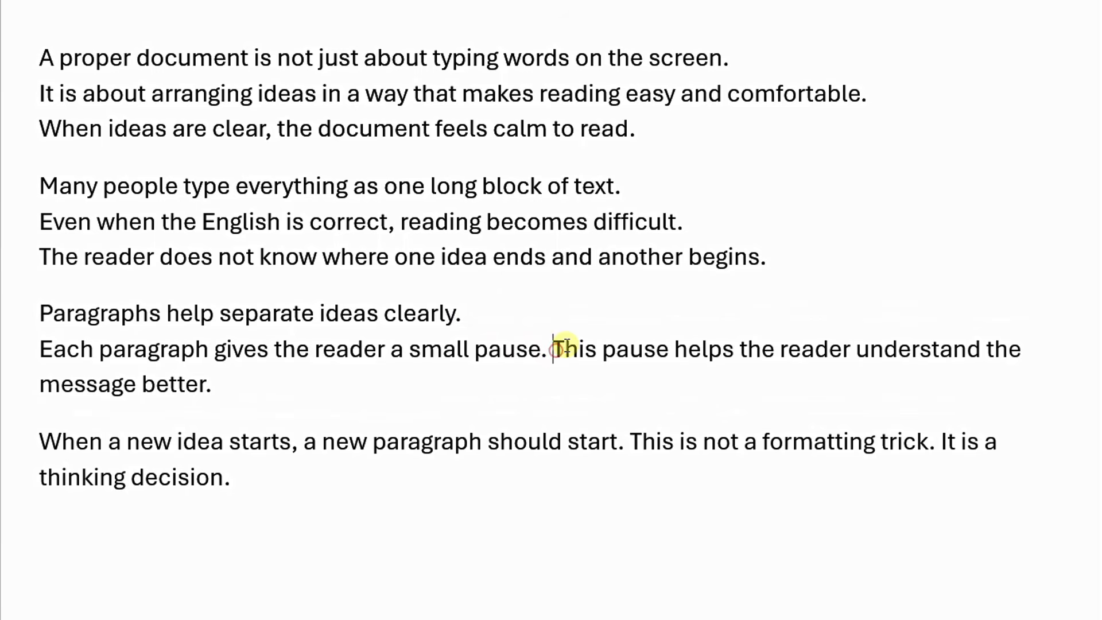
key(shift+Return)
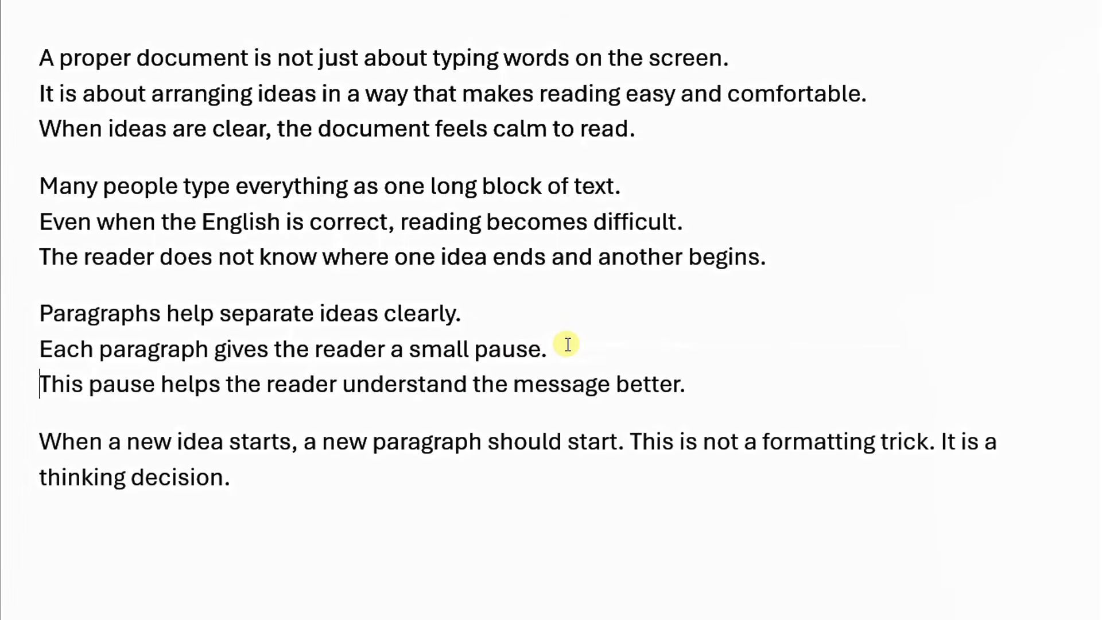
Insert line breaks within the last paragraph before "This is not a formatting trick" and before "It is a thinking decision"
click(630, 441)
key(shift+Return)
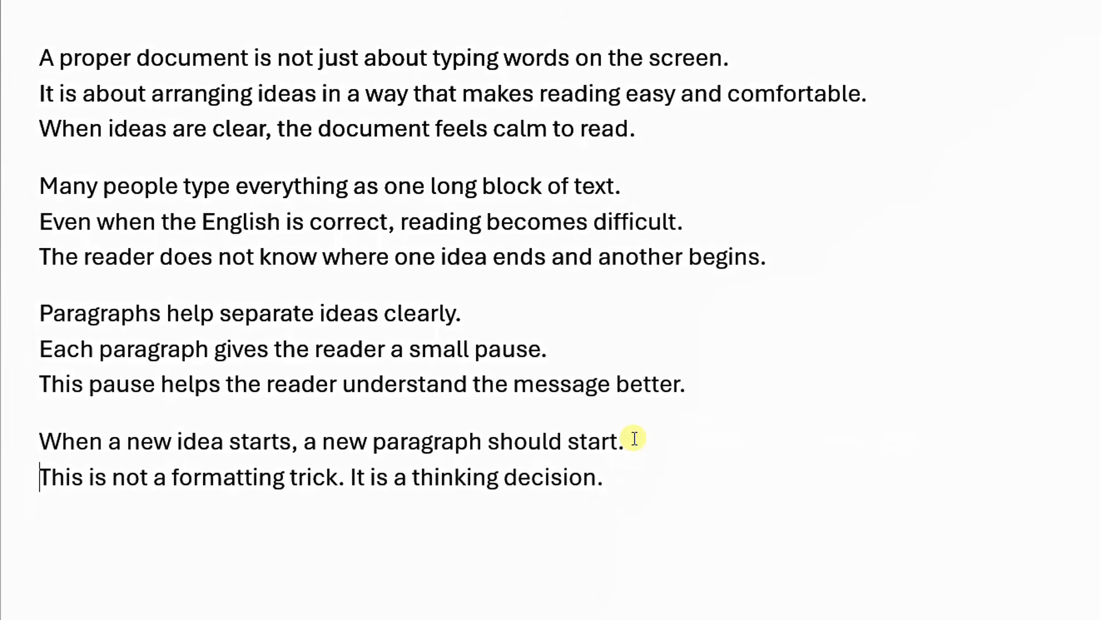
click(357, 480)
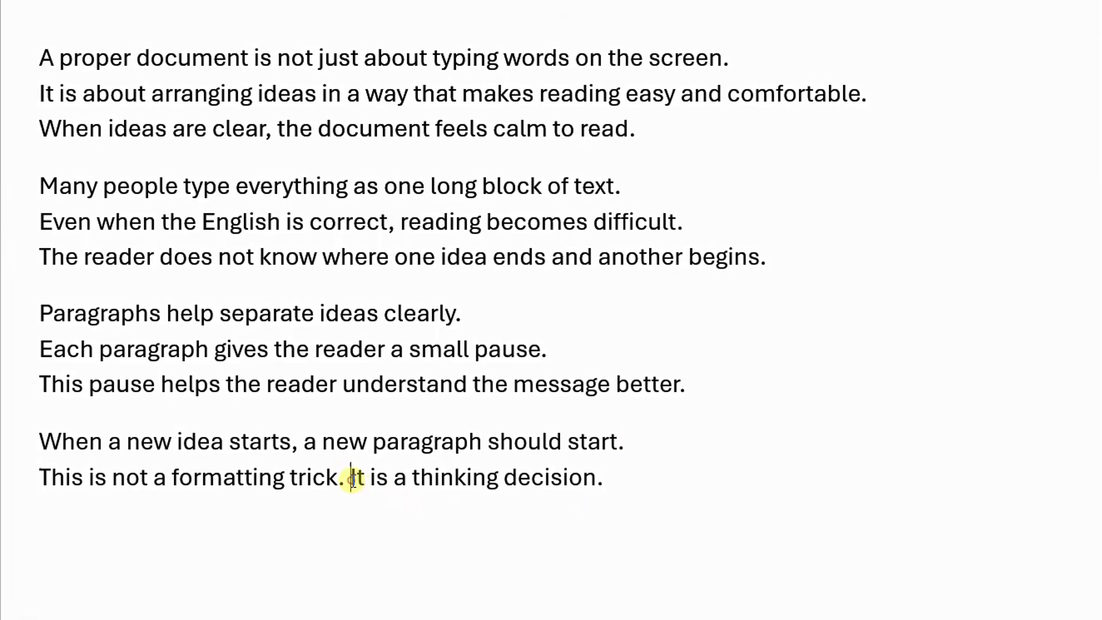
key(shift+Return)
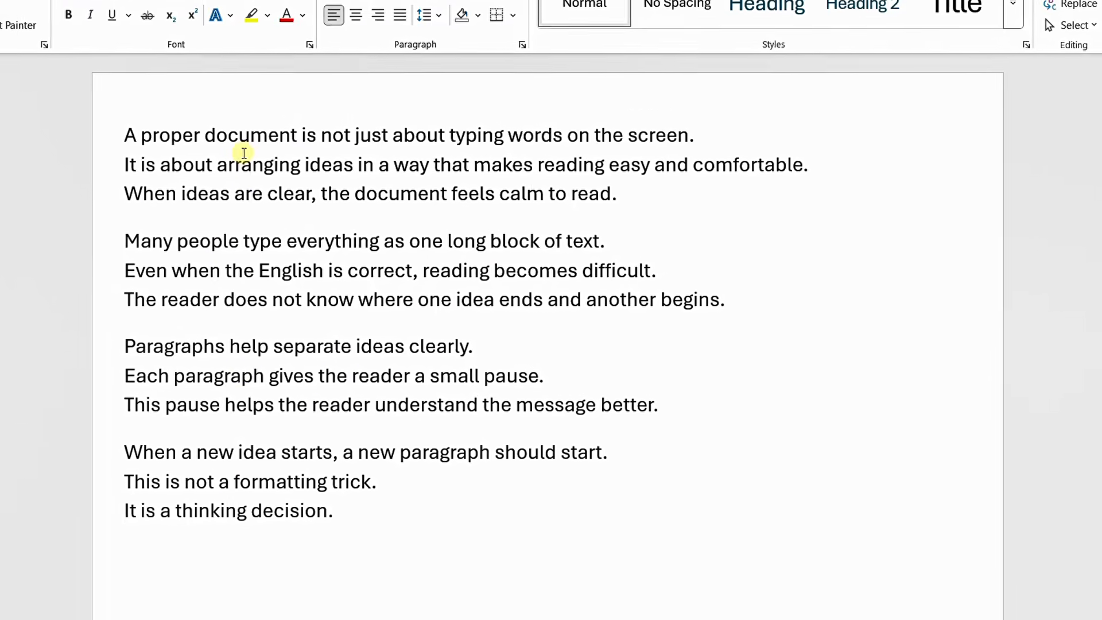
Go through the lines of all four paragraphs to examine where the paragraph and line breaks fall
click(229, 232)
click(257, 389)
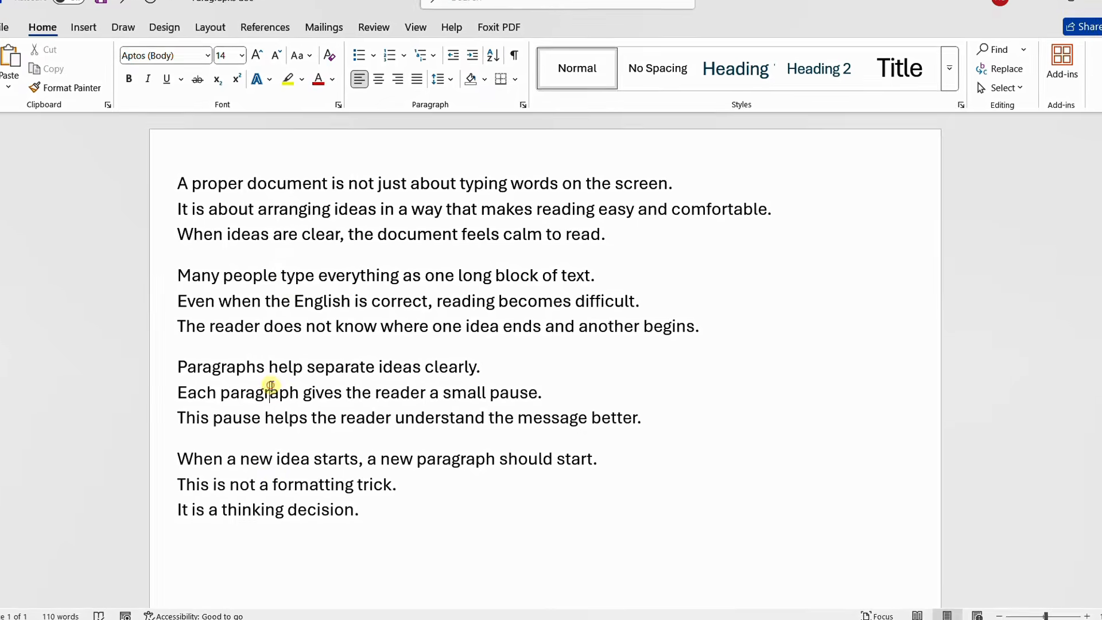
click(213, 196)
click(203, 283)
click(203, 331)
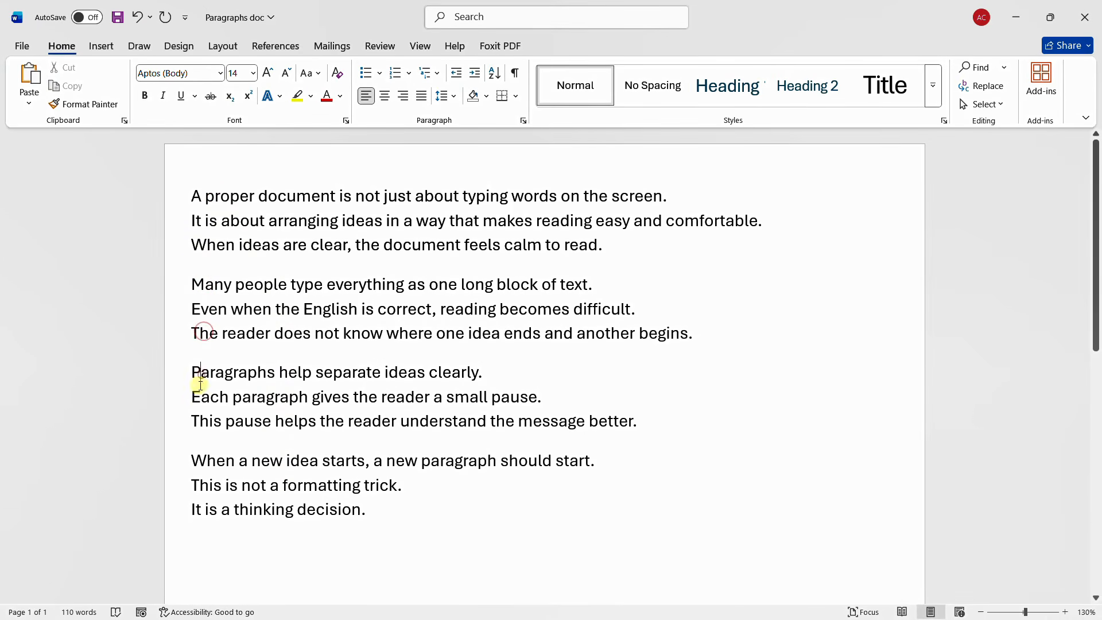
click(190, 423)
click(191, 459)
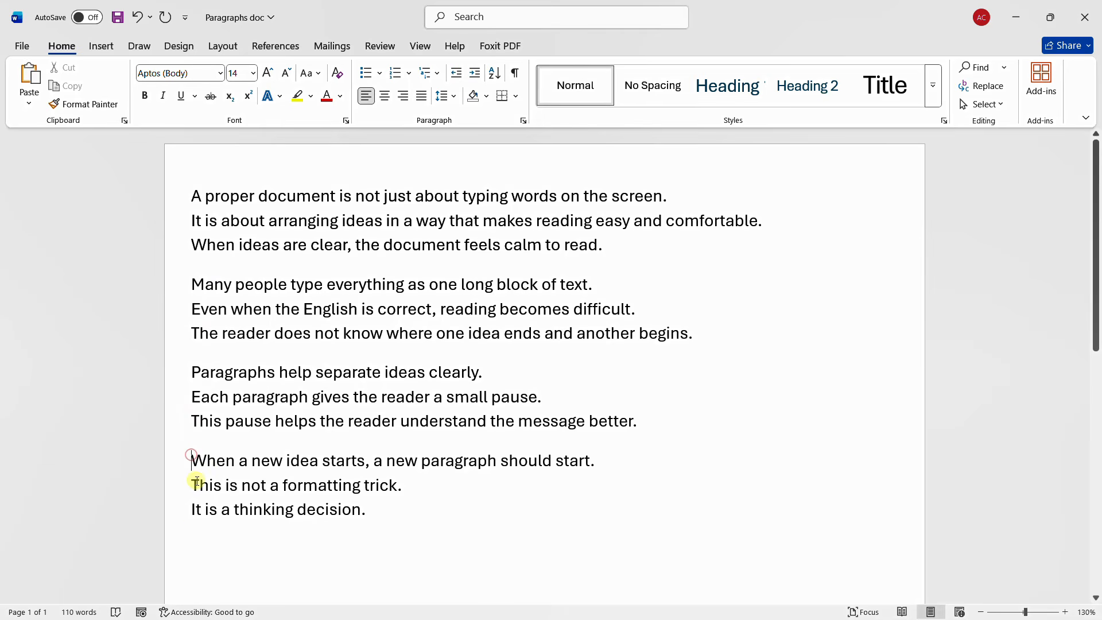
click(192, 485)
click(192, 510)
click(350, 232)
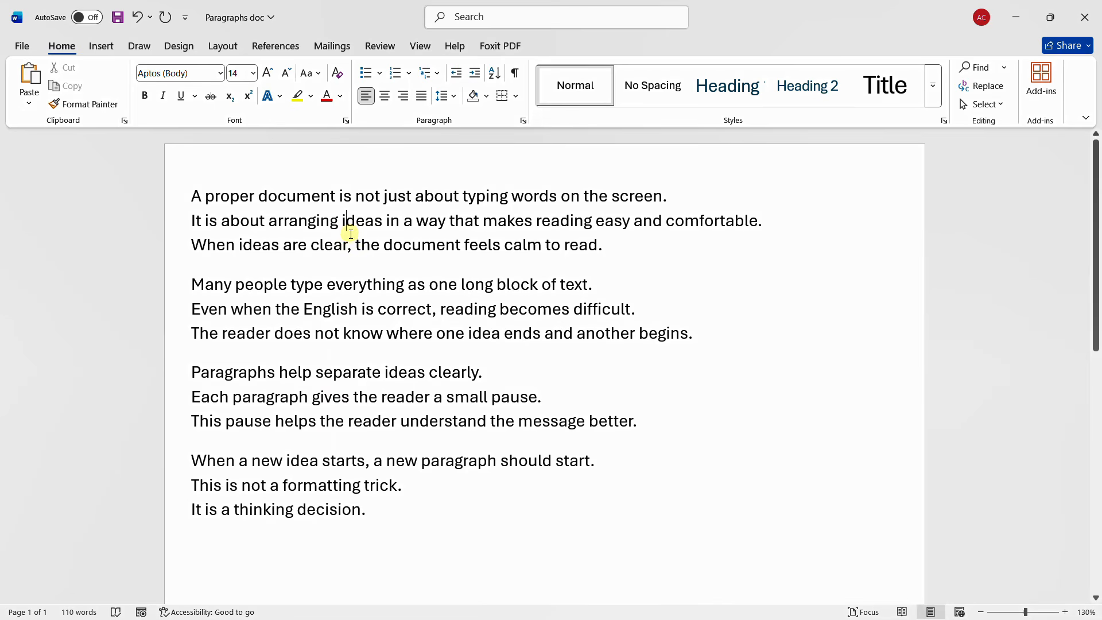
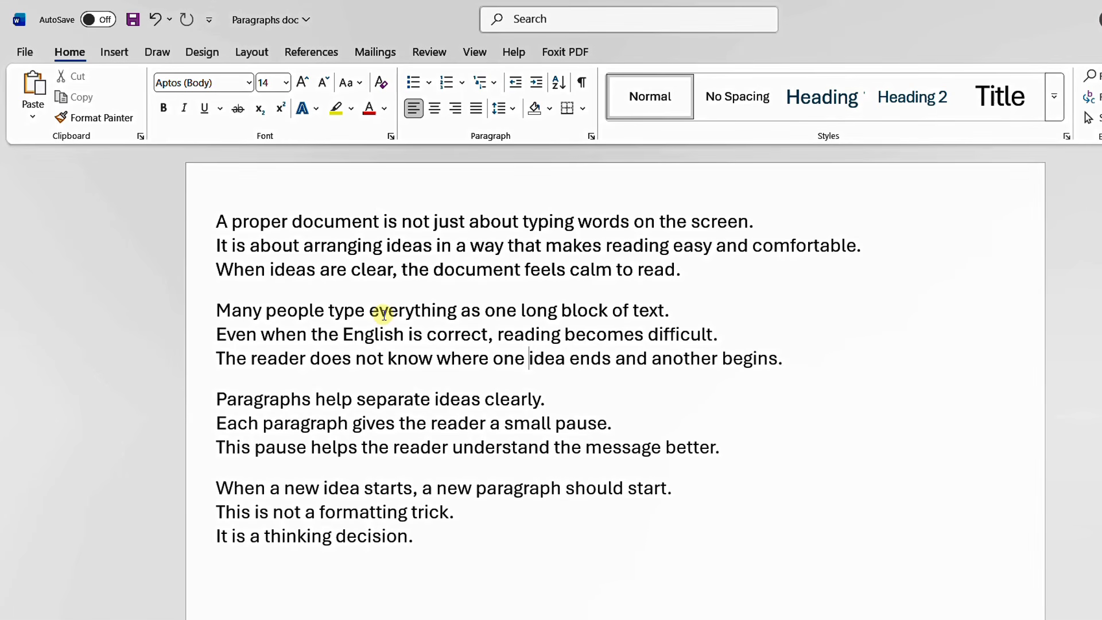
Set the line spacing of the document's entire text to 1.15
click(474, 535)
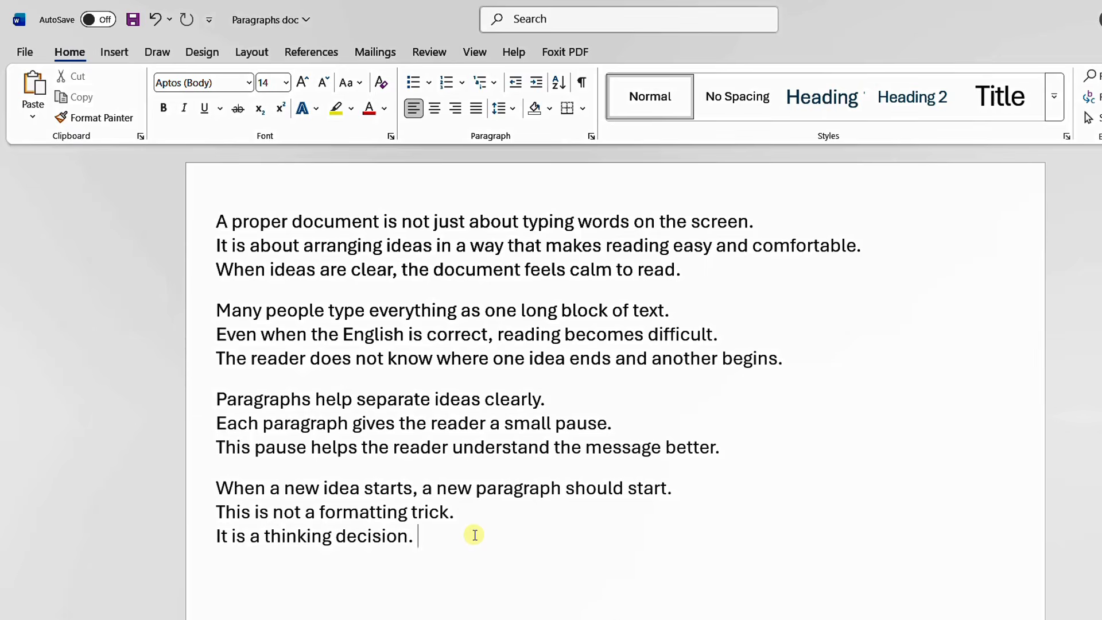
key(ctrl+a)
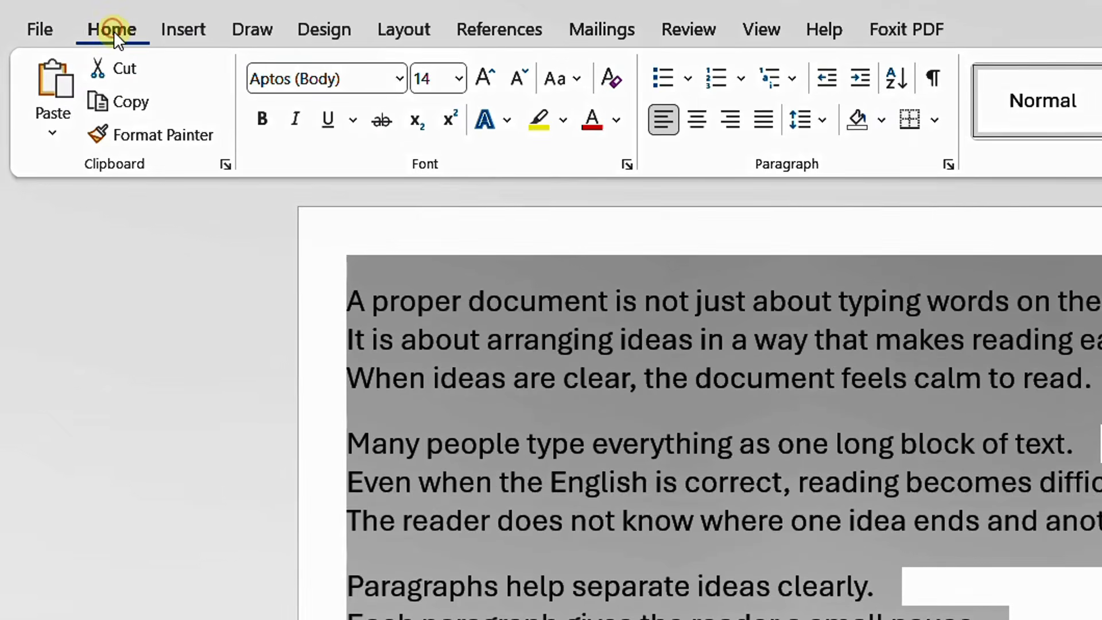
click(85, 18)
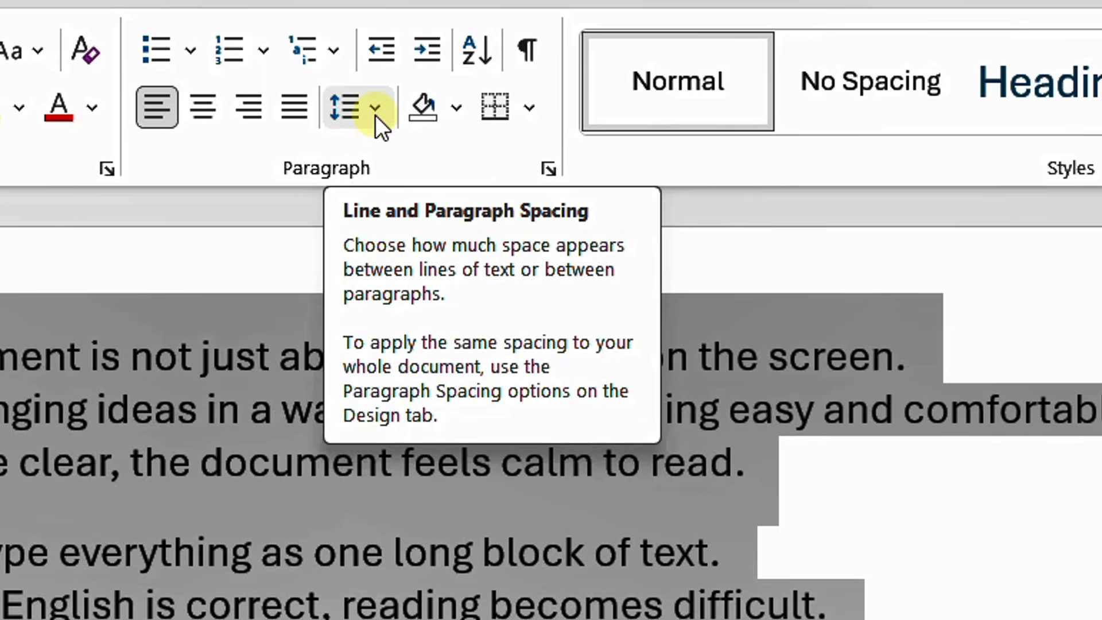
click(376, 116)
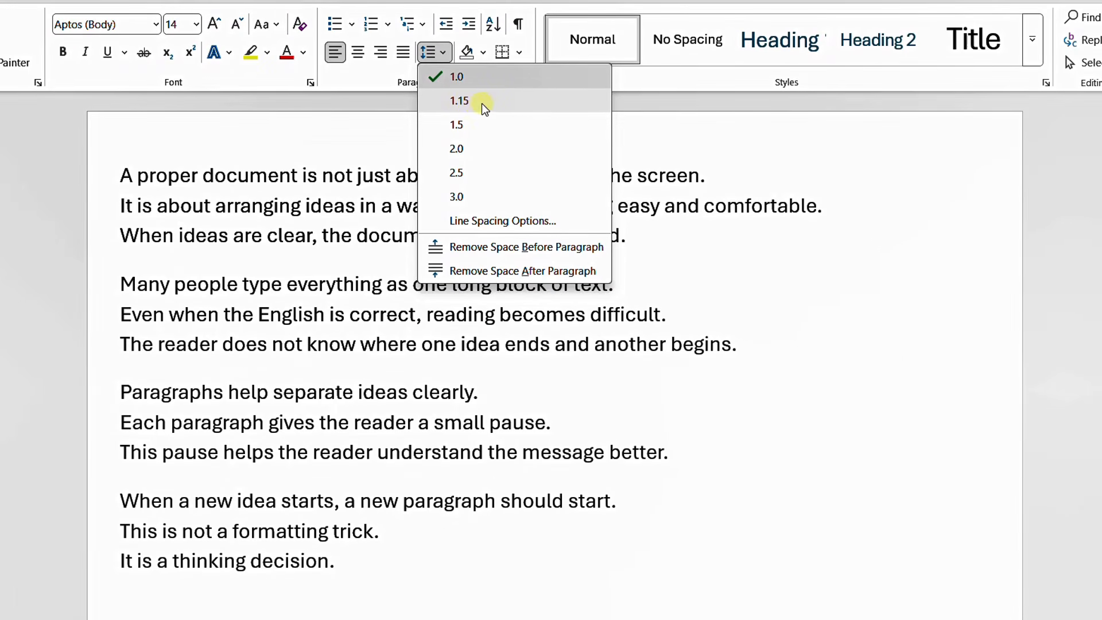
click(443, 54)
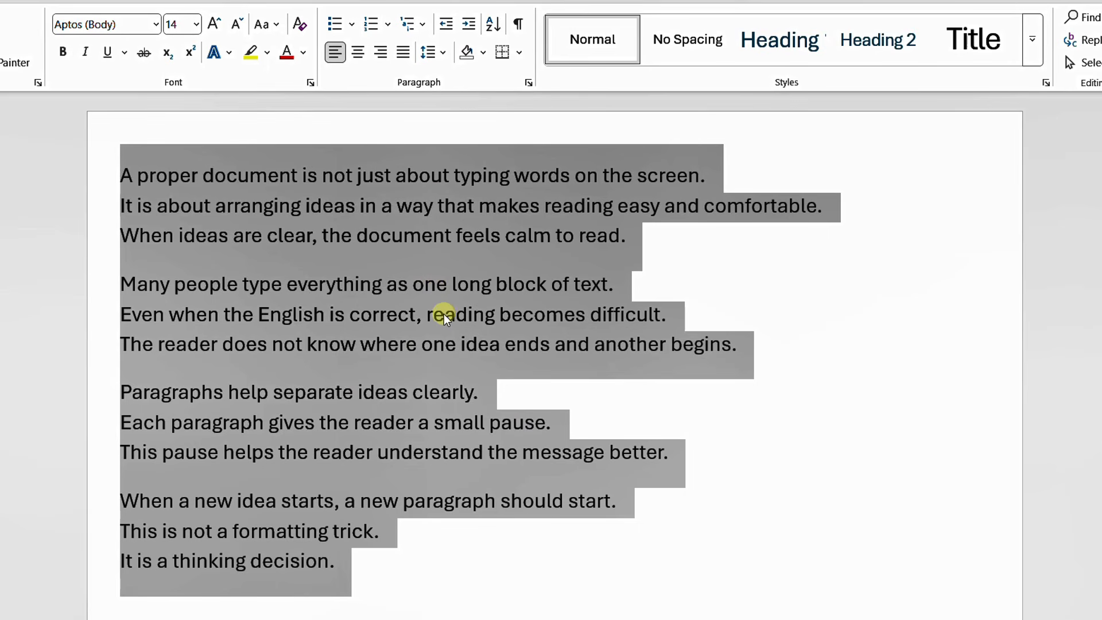
Compare line spacings on the entire text by switching it to 1.0 and back to 1.15
click(442, 57)
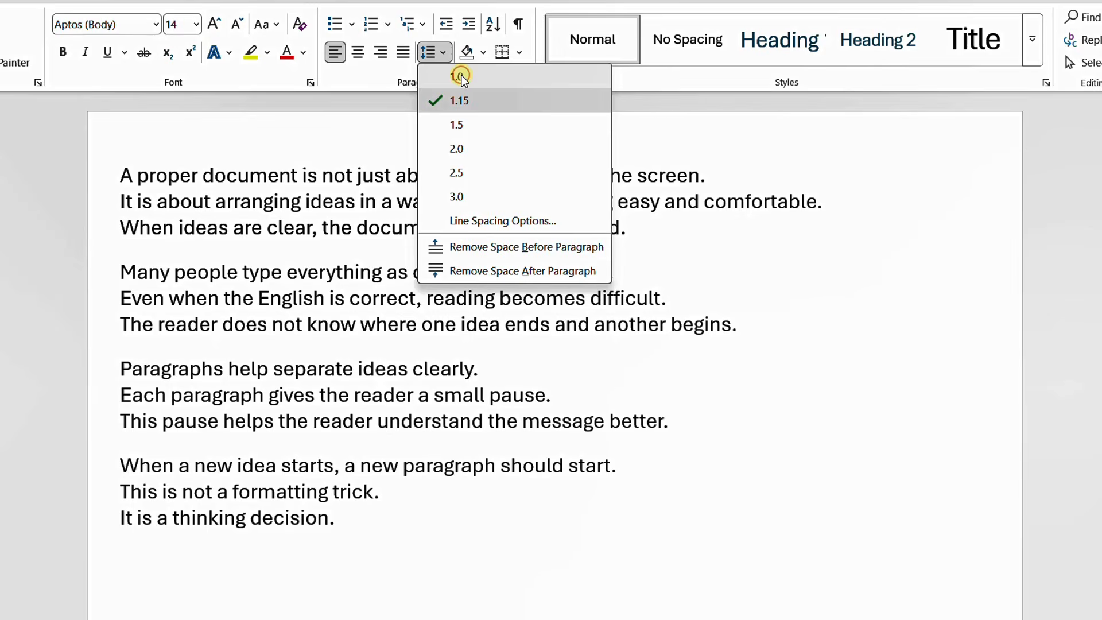
click(461, 75)
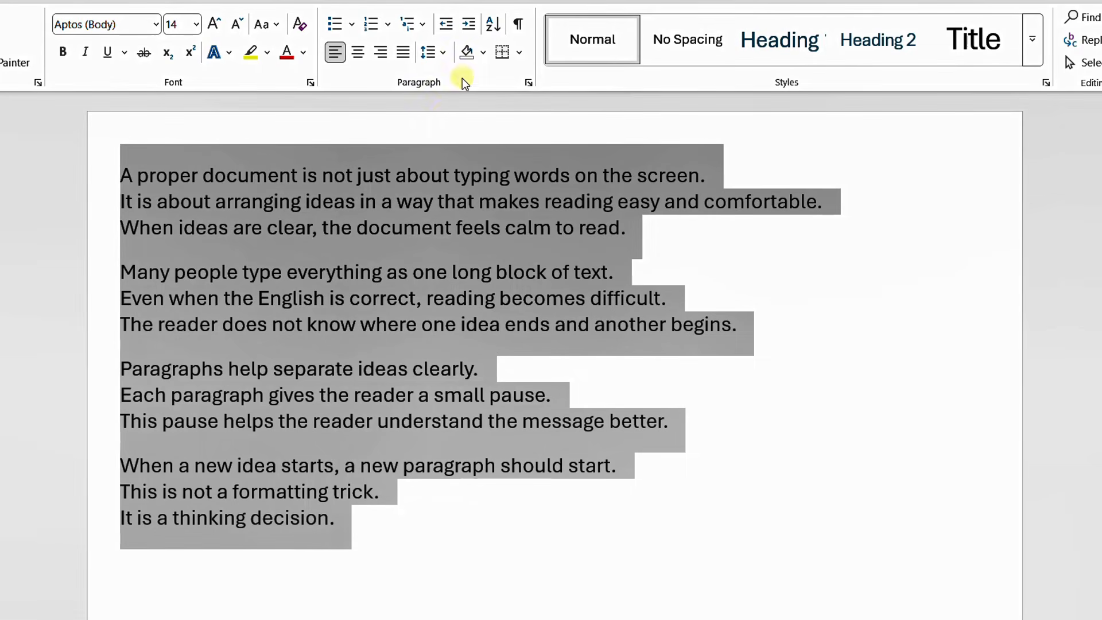
click(444, 53)
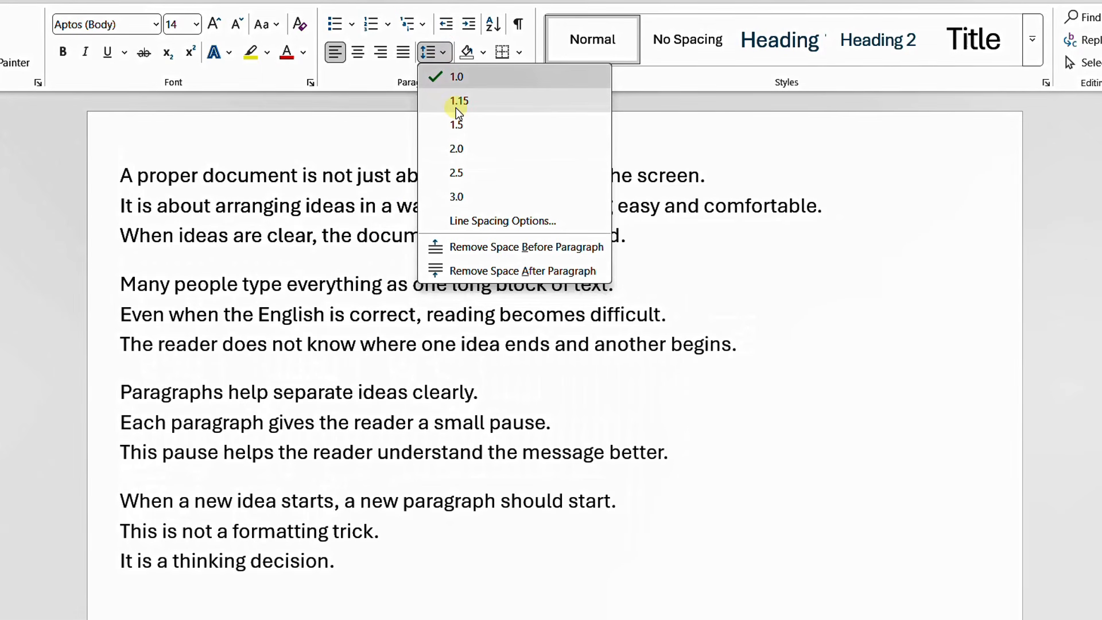
click(456, 107)
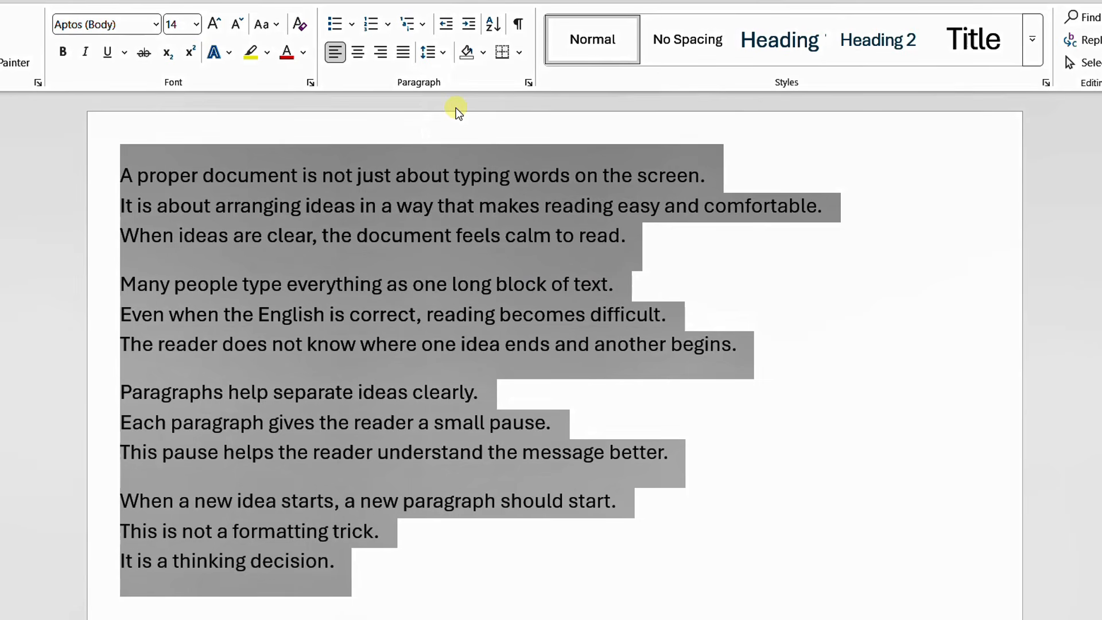
click(442, 53)
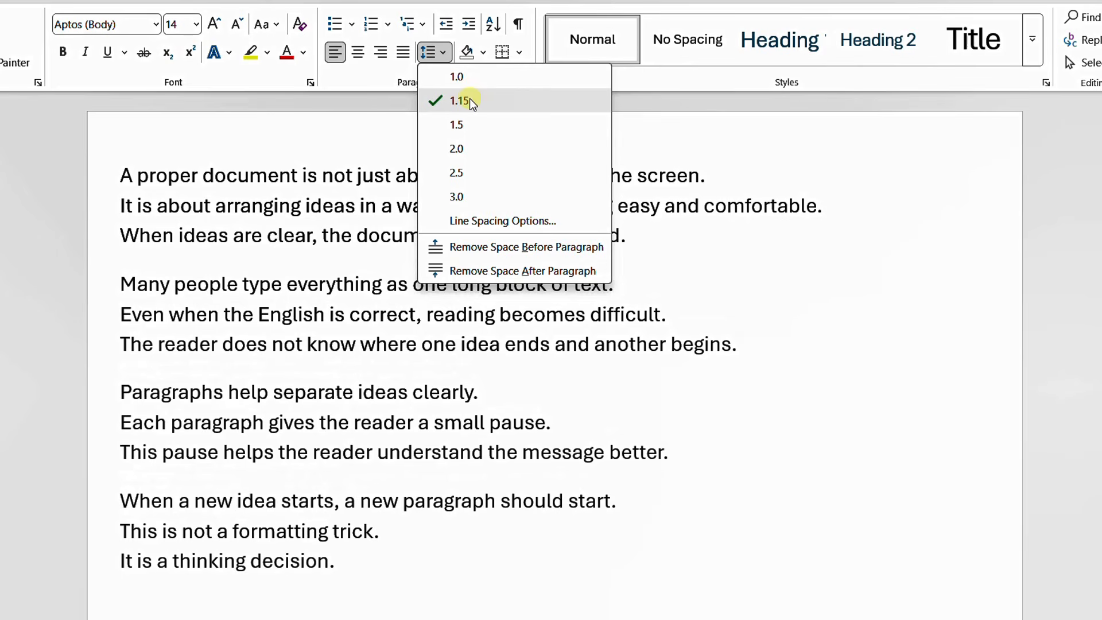
click(470, 100)
key(ctrl+a)
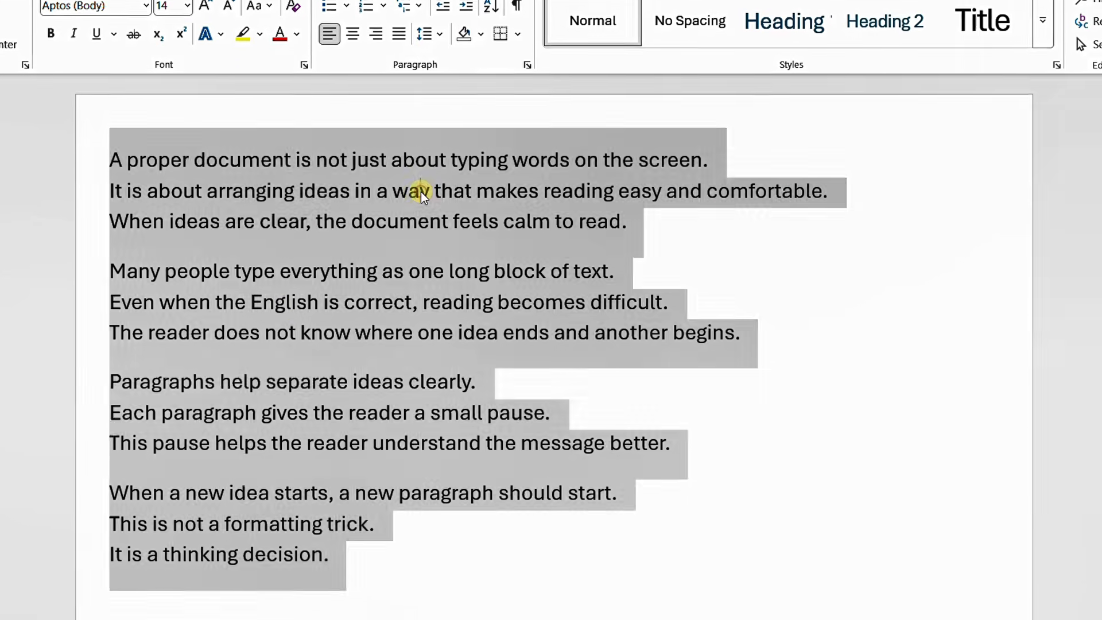
click(421, 192)
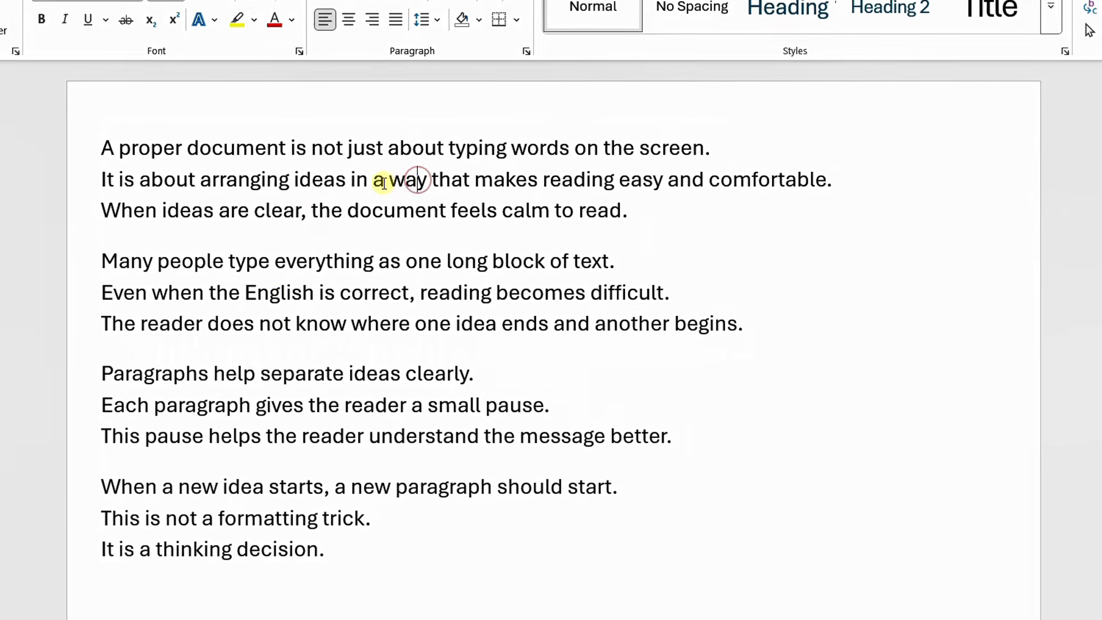
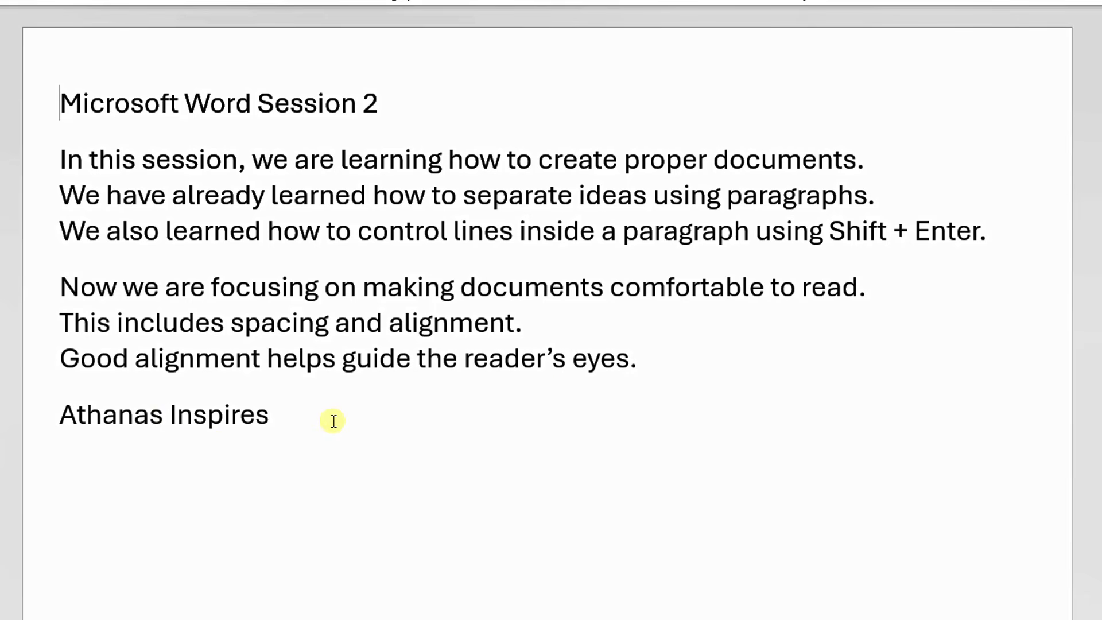
drag(295, 430, 79, 34)
click(118, 164)
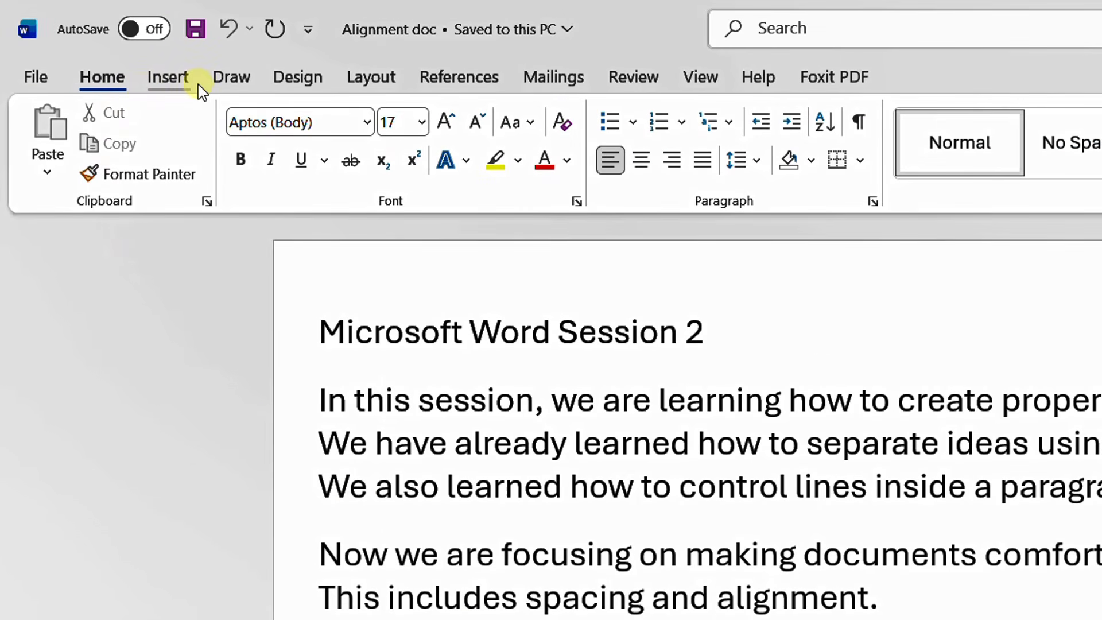
click(109, 74)
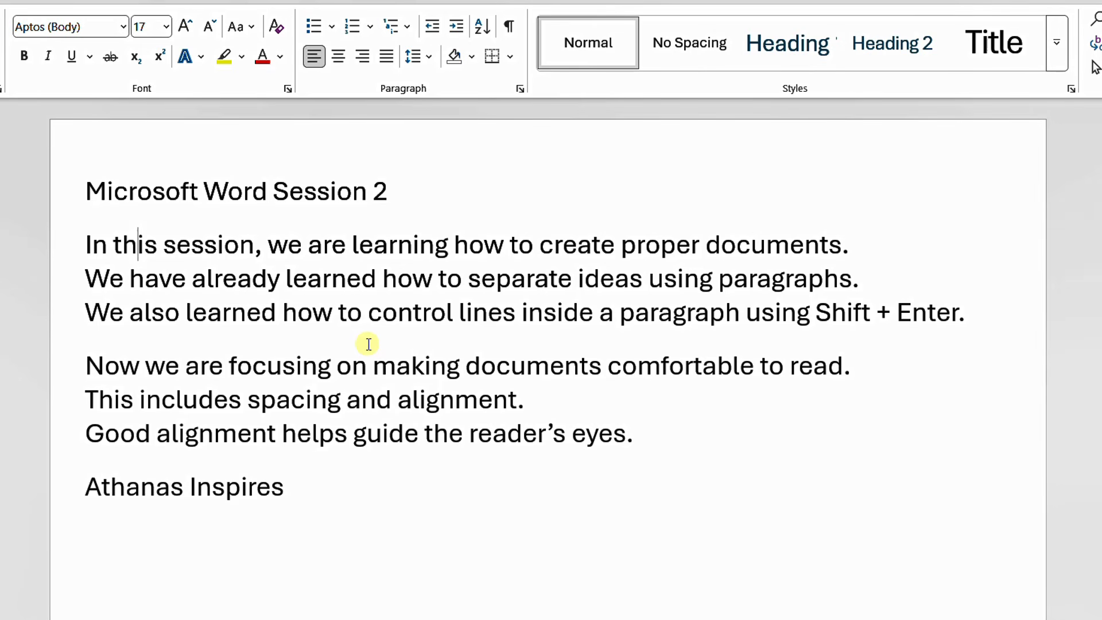
click(357, 245)
Center the title line "Microsoft Word Session 2" horizontally above the paragraphs
drag(399, 193, 179, 201)
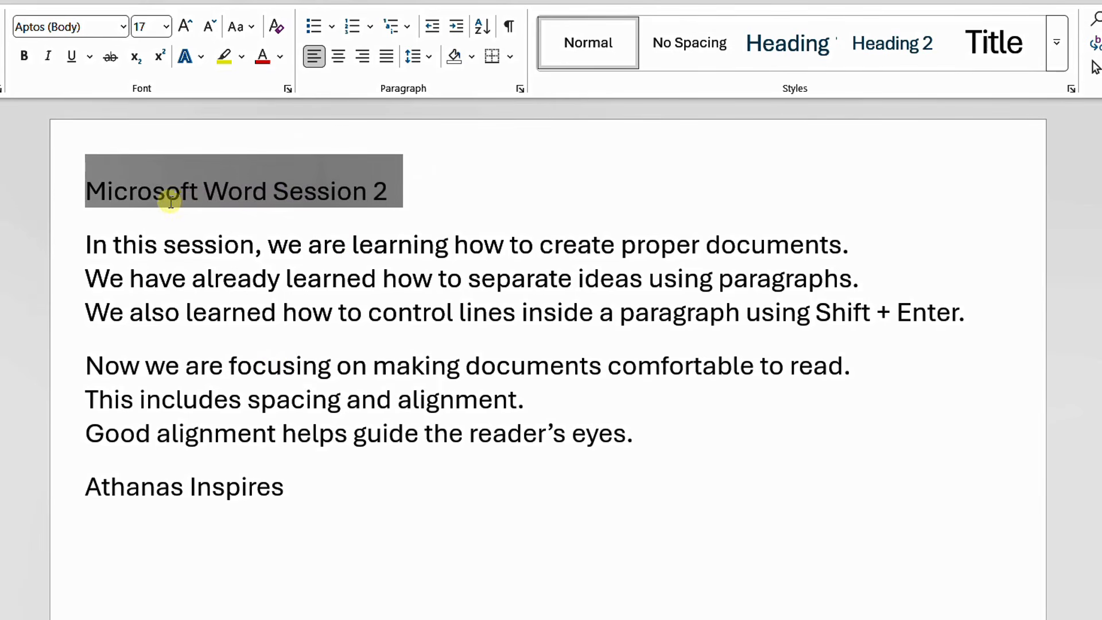
key(ctrl+j)
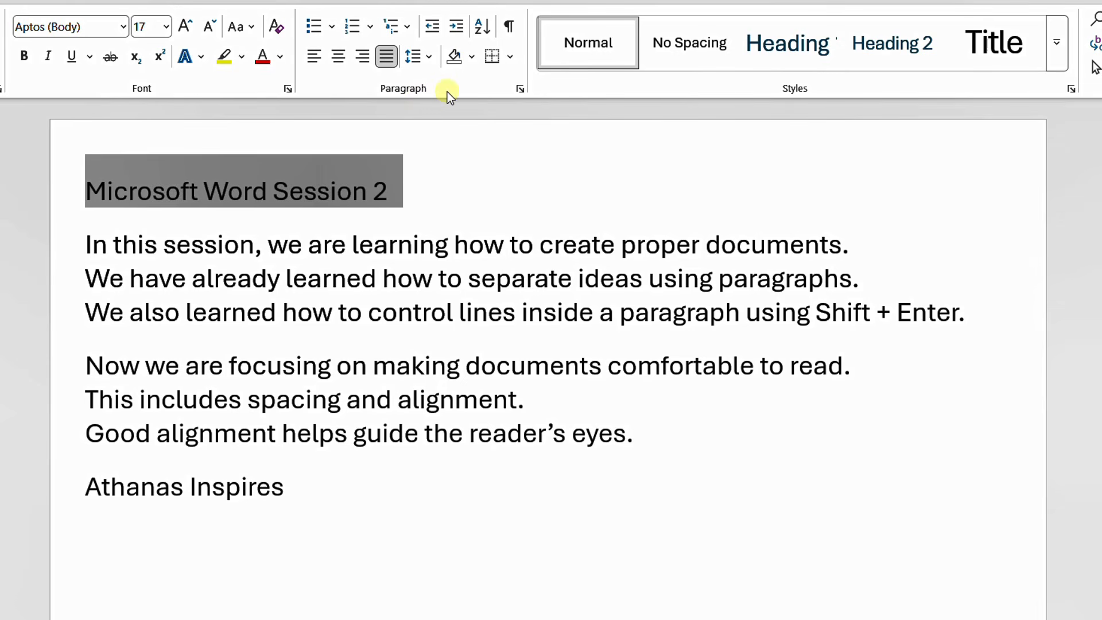
click(339, 56)
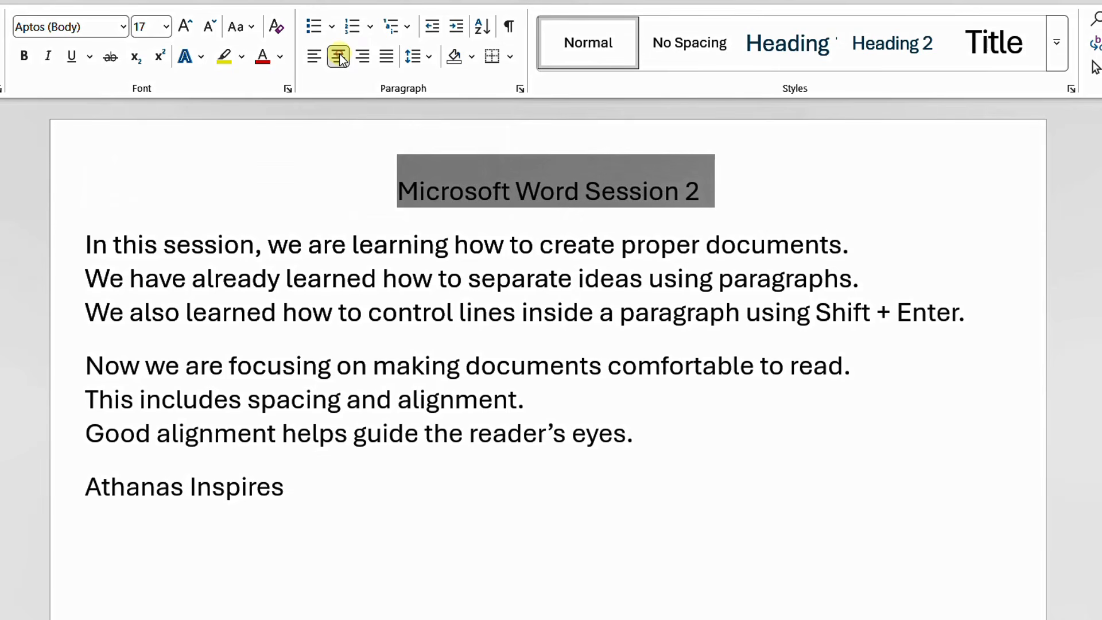
click(448, 279)
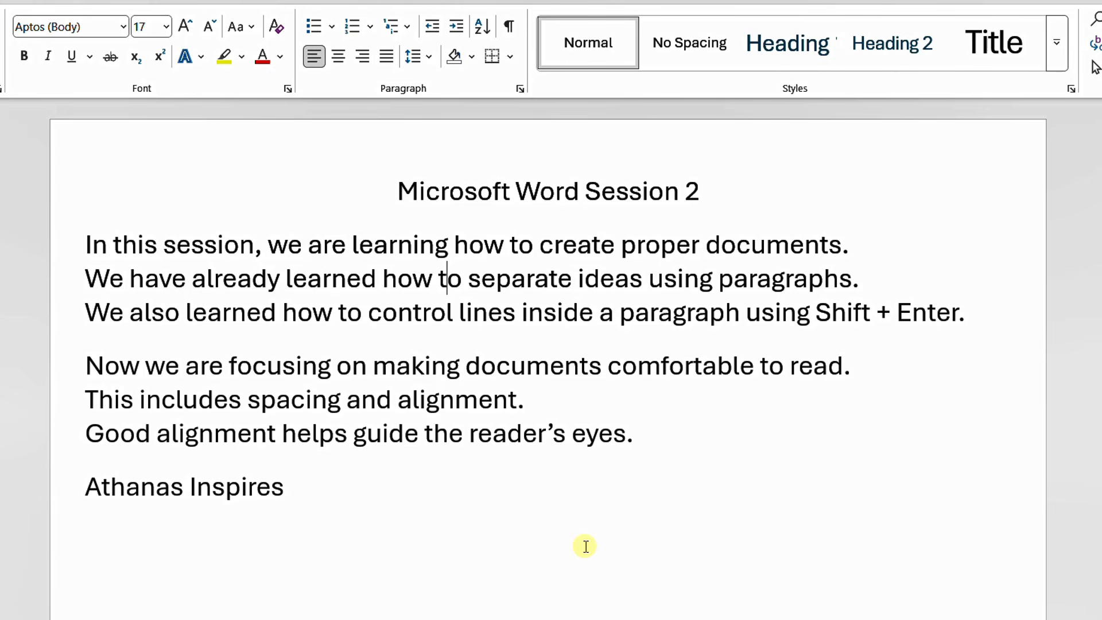
Right-align the closing name line beneath the paragraphs and save the document
click(711, 400)
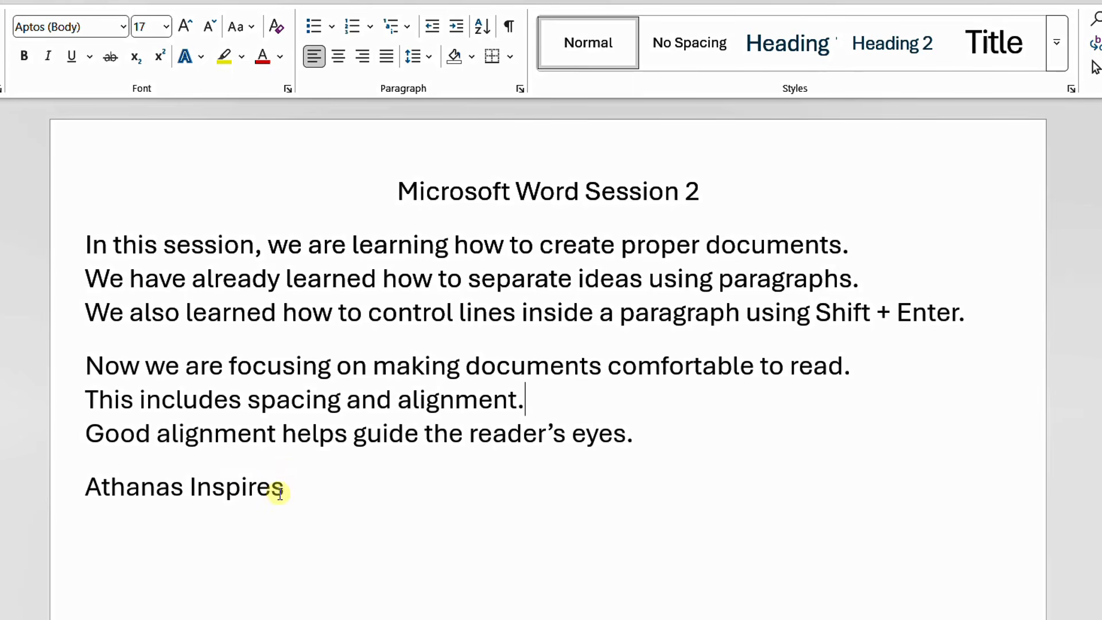
drag(295, 487, 128, 490)
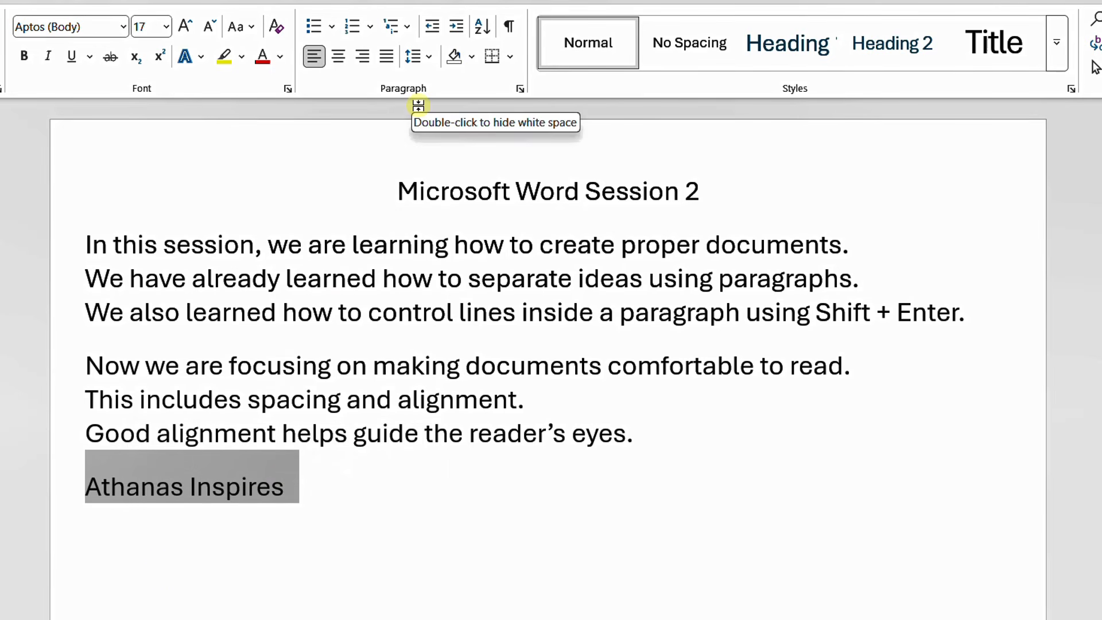
click(362, 55)
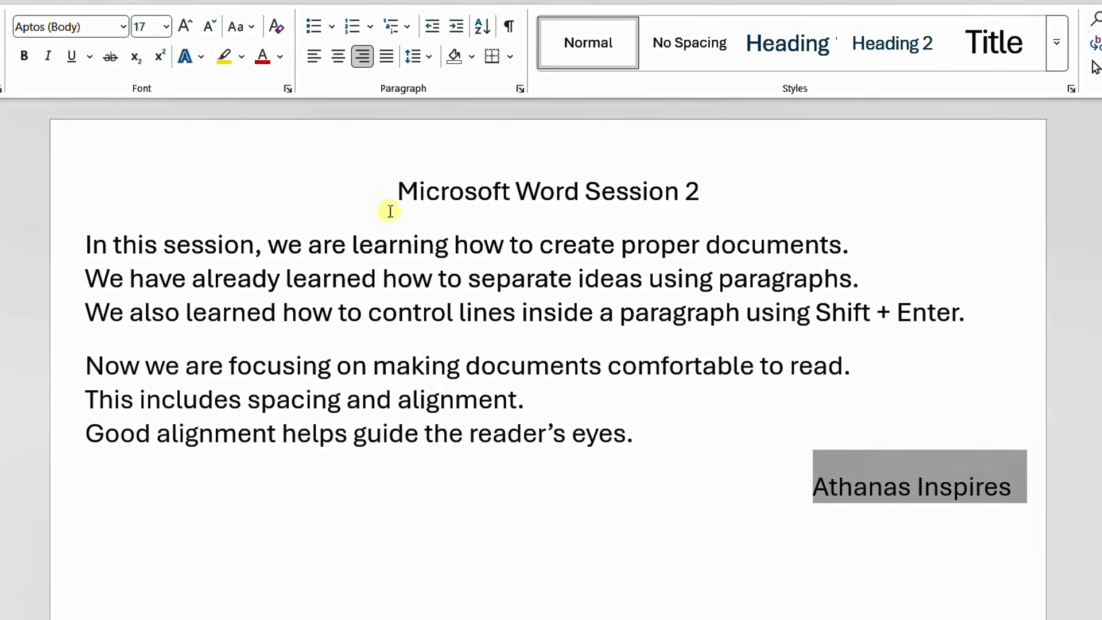
click(549, 496)
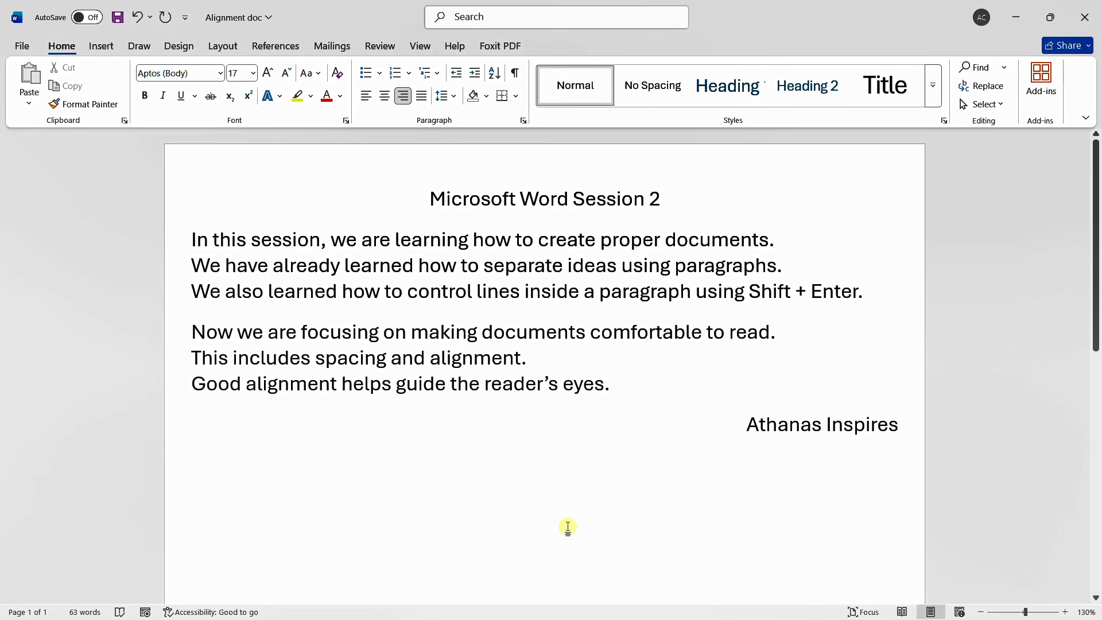
key(ctrl+s)
key(ctrl+Home)
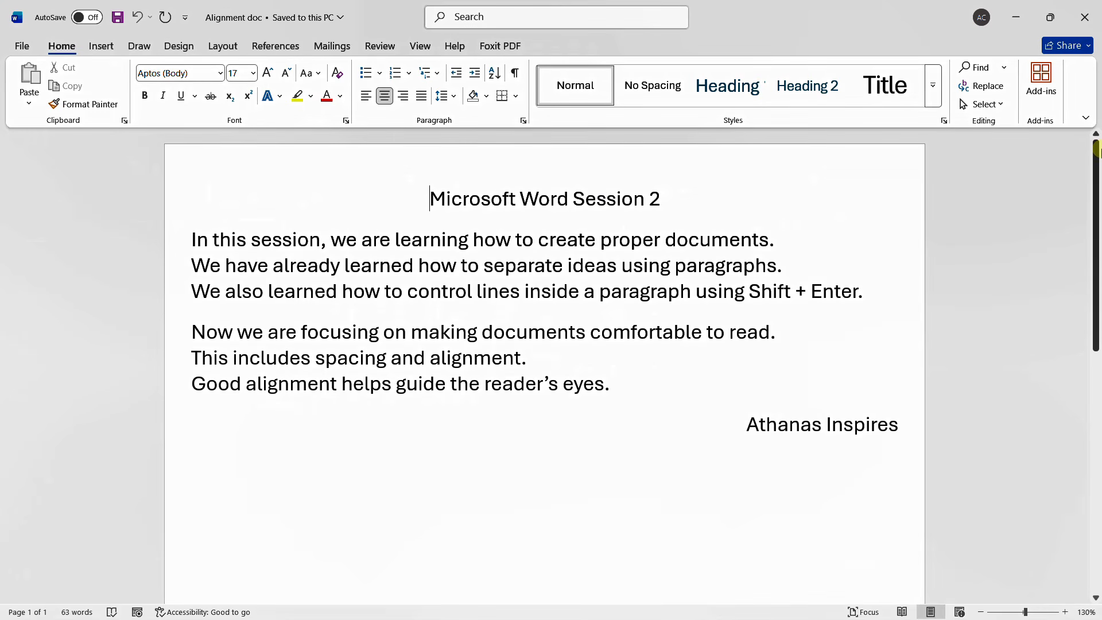
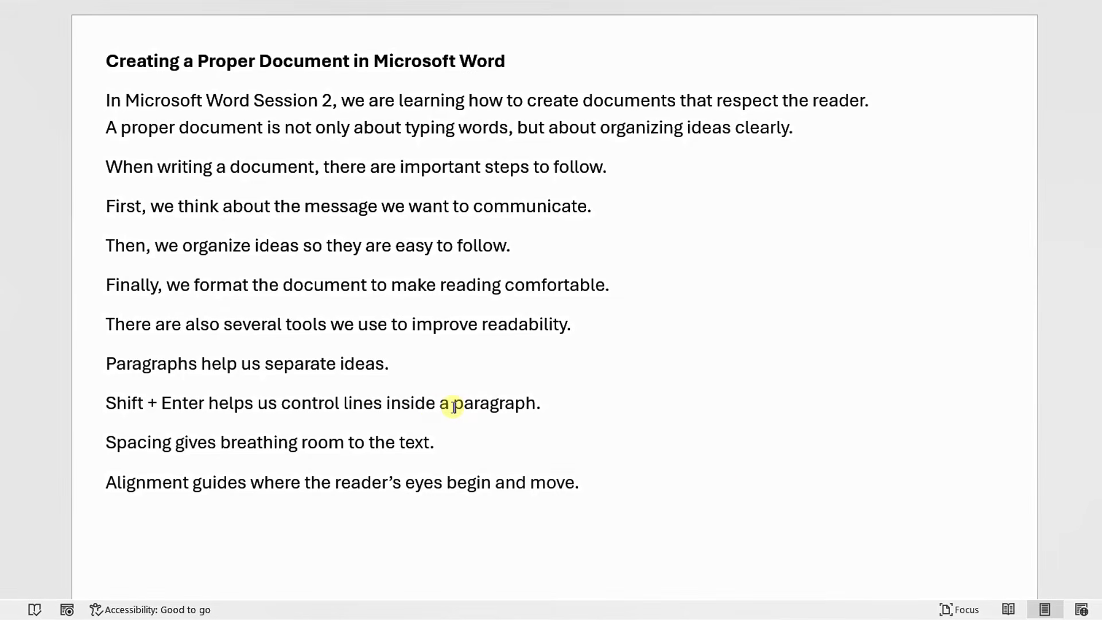
click(613, 320)
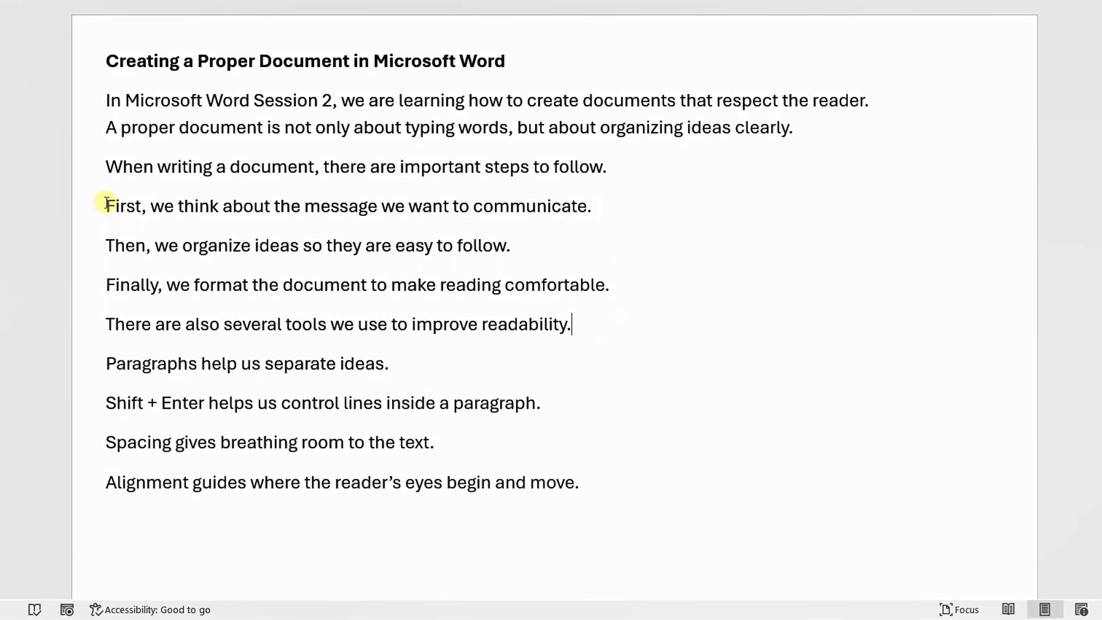
drag(106, 206, 617, 300)
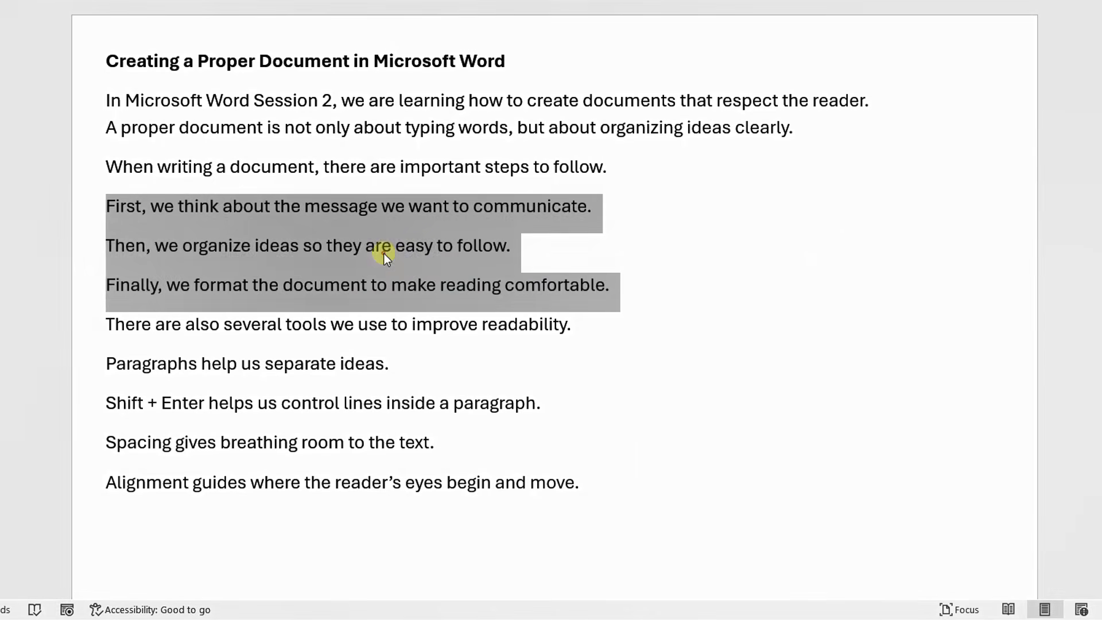
click(381, 250)
drag(117, 207, 621, 296)
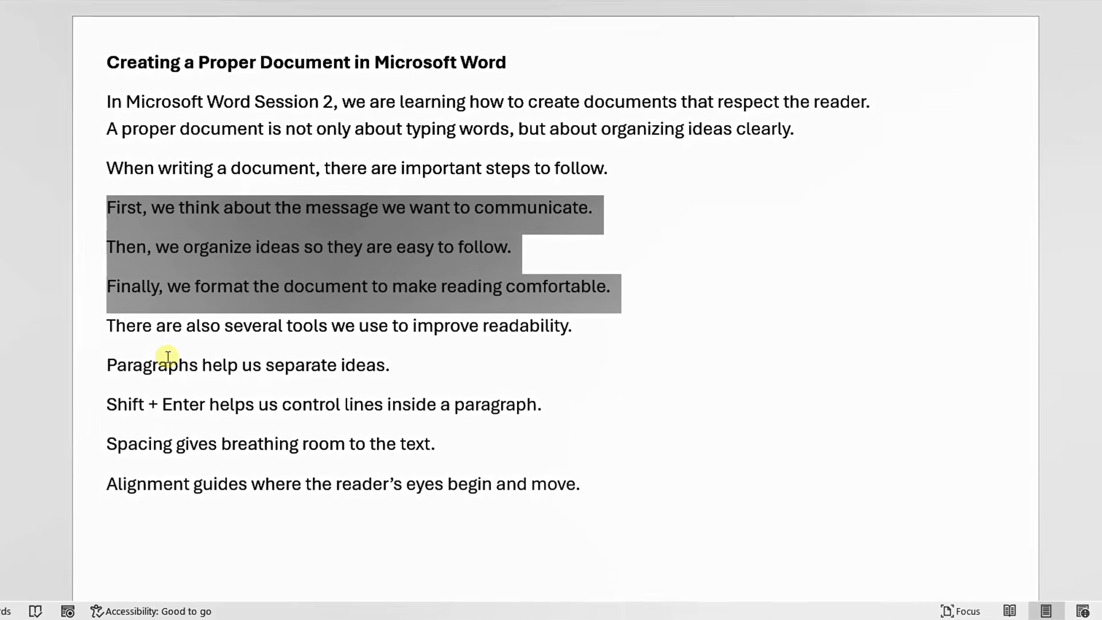
click(167, 361)
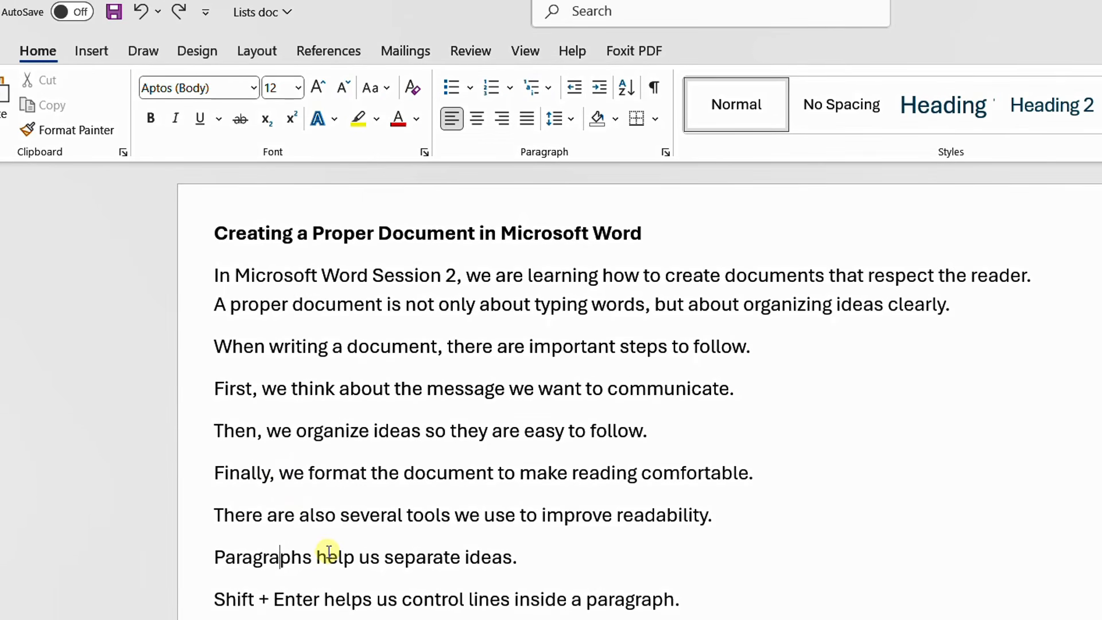
Turn the three sentences starting with "First", "Then" and "Finally" into a numbered list in the 1., 2., 3. format
drag(212, 382, 777, 481)
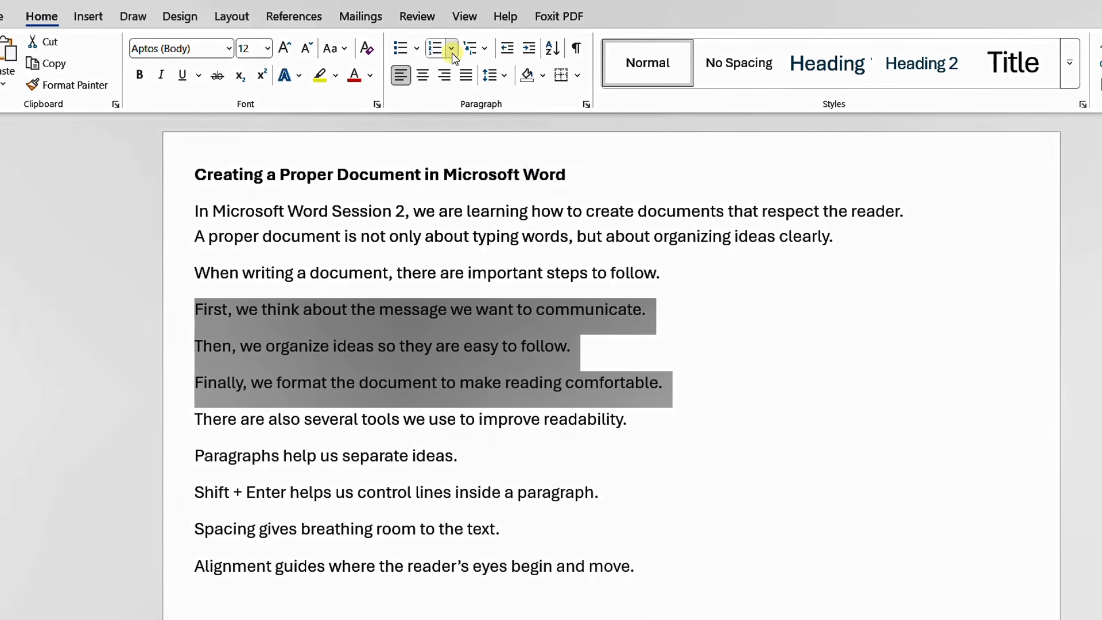
click(452, 49)
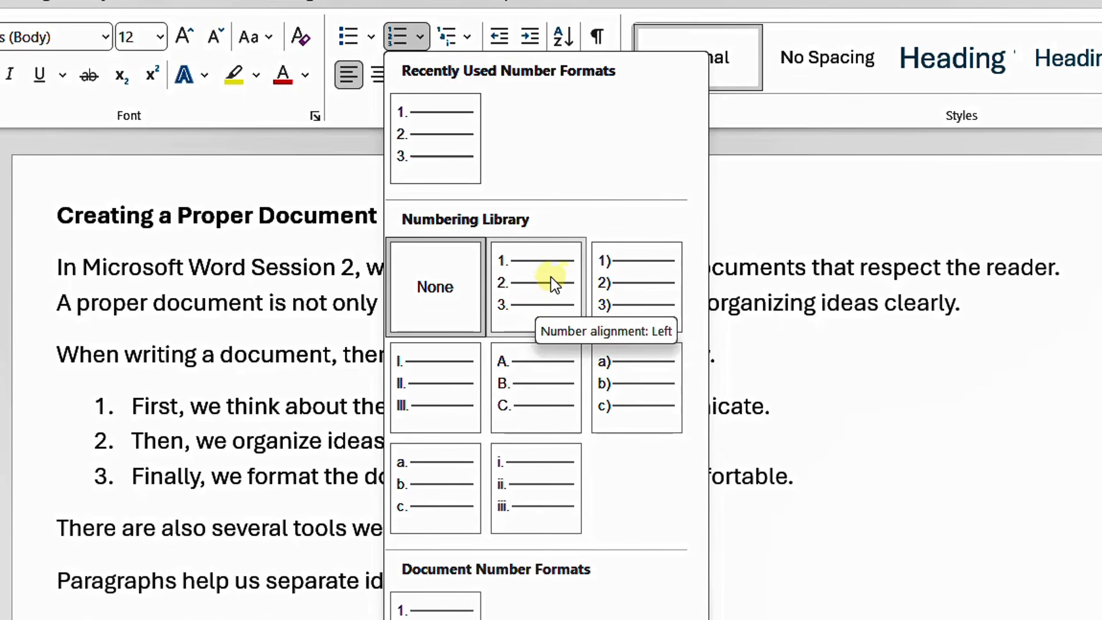
click(546, 297)
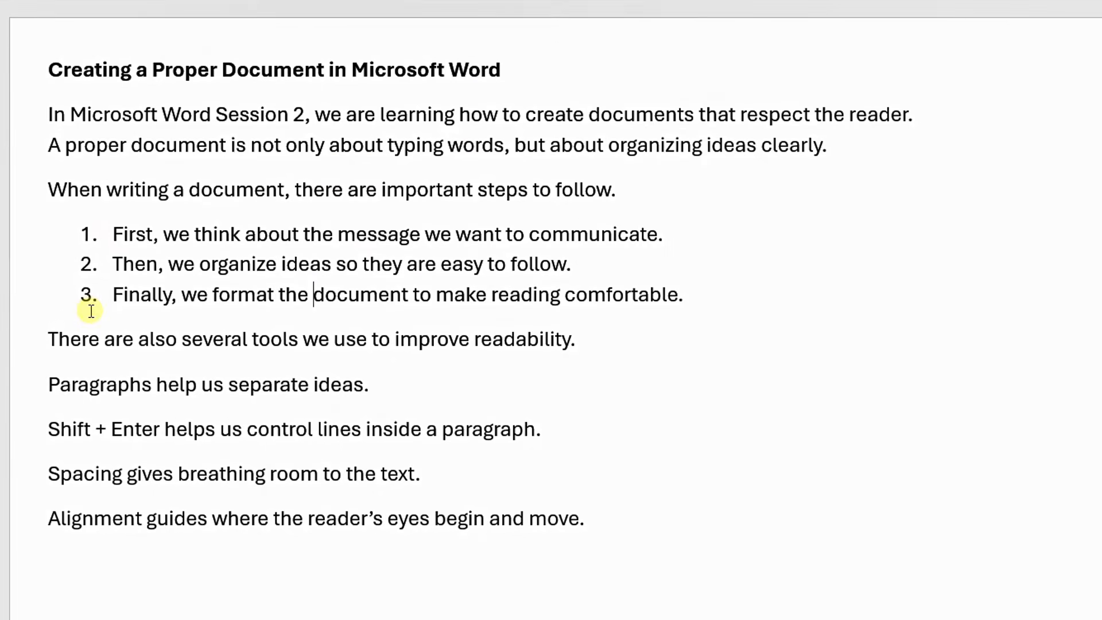
click(87, 278)
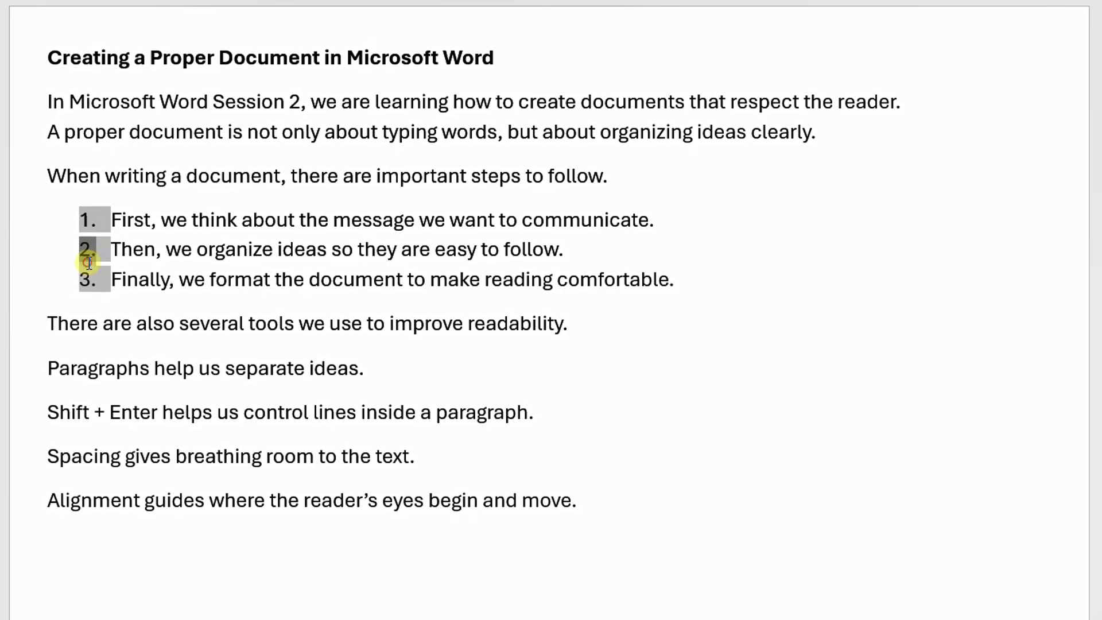
click(122, 248)
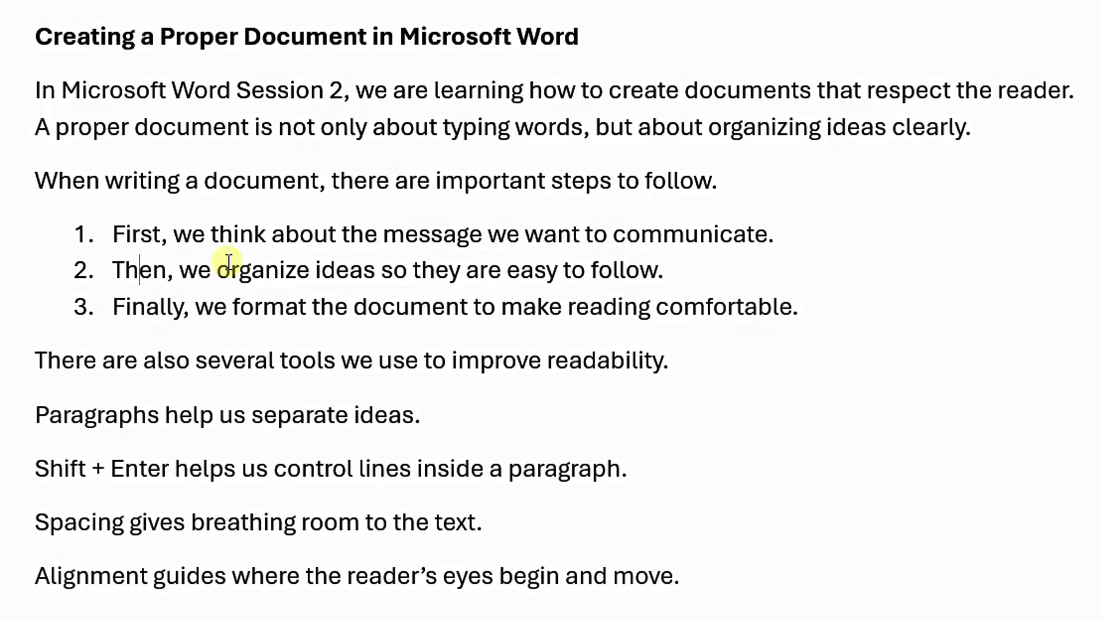
Remove "First, we" from the first numbered item so it begins with a capitalized "Think"
click(218, 233)
key(BackSpace)
key(BackSpace)
key(BackSpace)
key(BackSpace)
key(BackSpace)
key(BackSpace)
key(BackSpace)
key(BackSpace)
key(BackSpace)
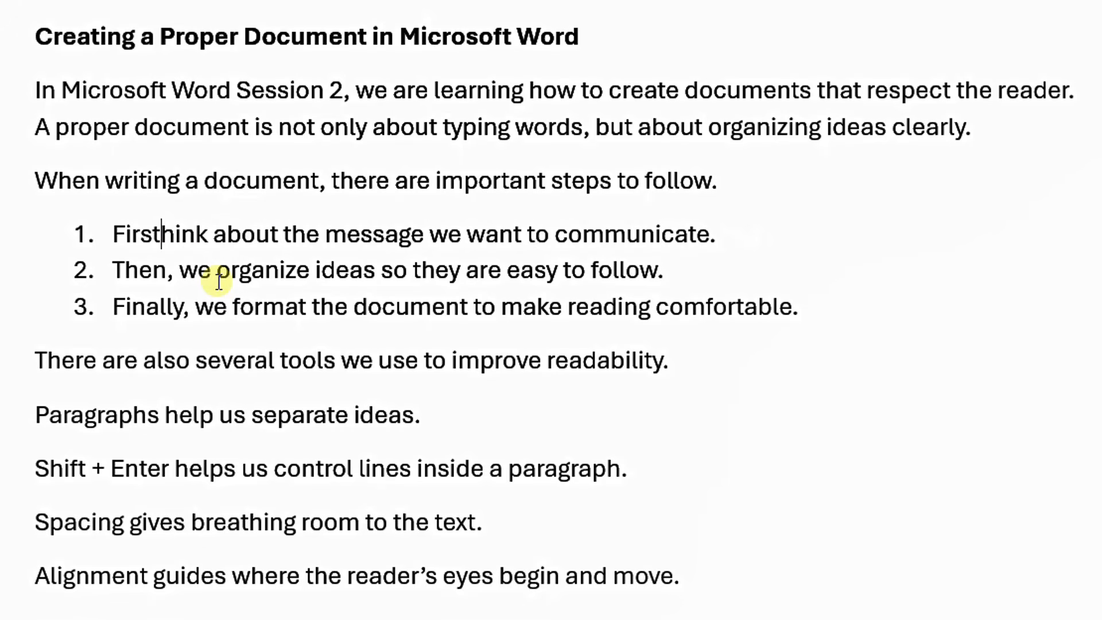
key(BackSpace)
key(BackSpace)
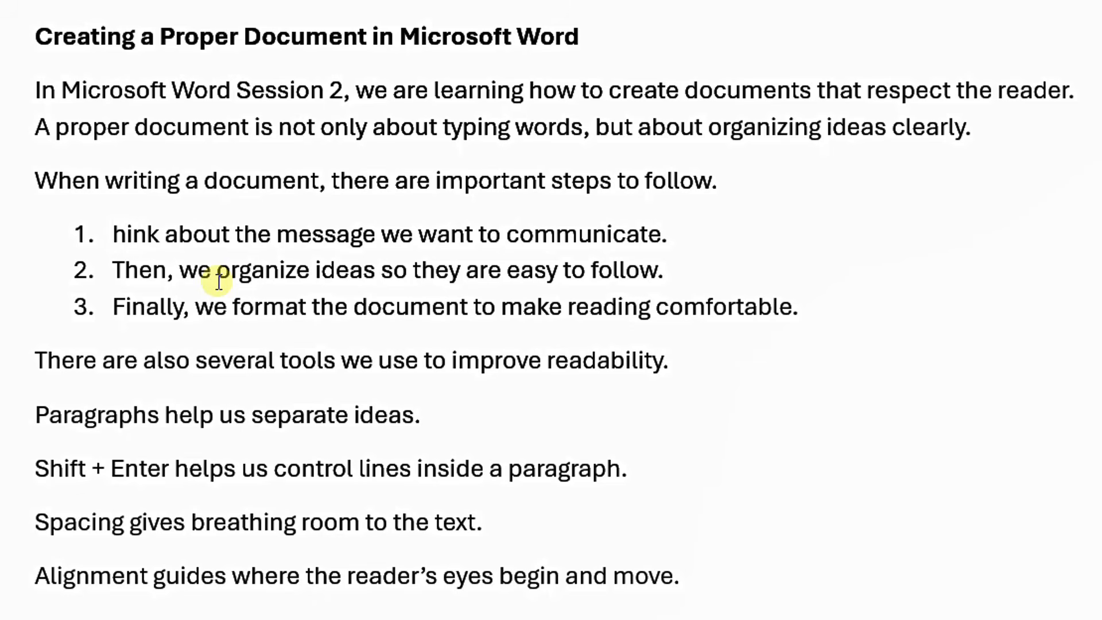
text(T)
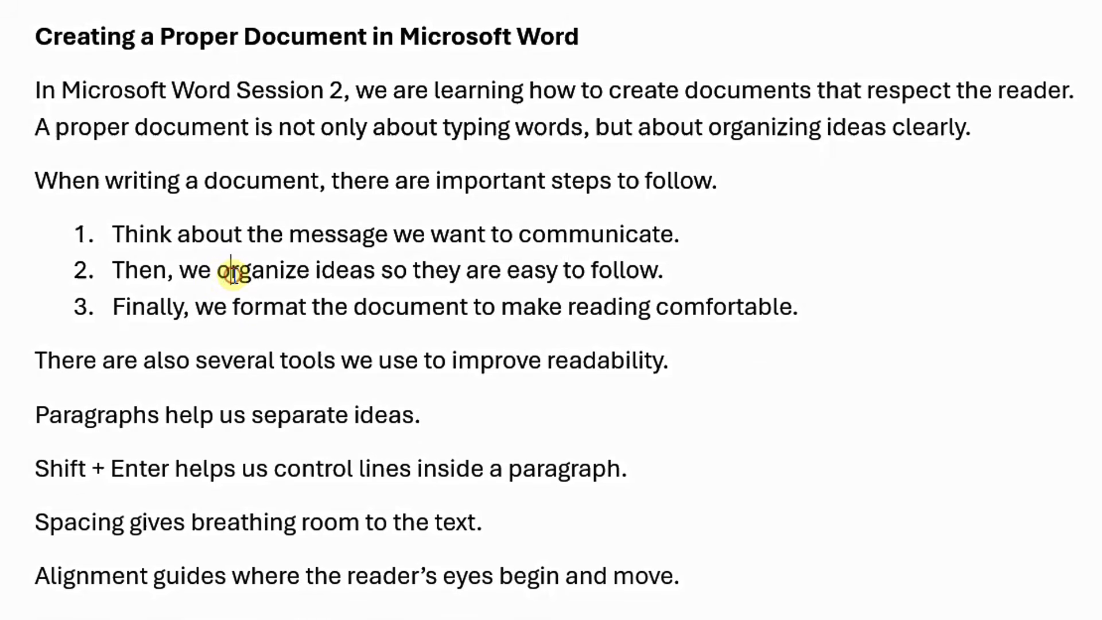
Remove "Then, we" from the second numbered item so it begins with a capitalized "Organize"
click(235, 275)
key(BackSpace)
key(BackSpace)
key(BackSpace)
key(BackSpace)
key(BackSpace)
key(BackSpace)
key(BackSpace)
key(BackSpace)
key(BackSpace)
key(BackSpace)
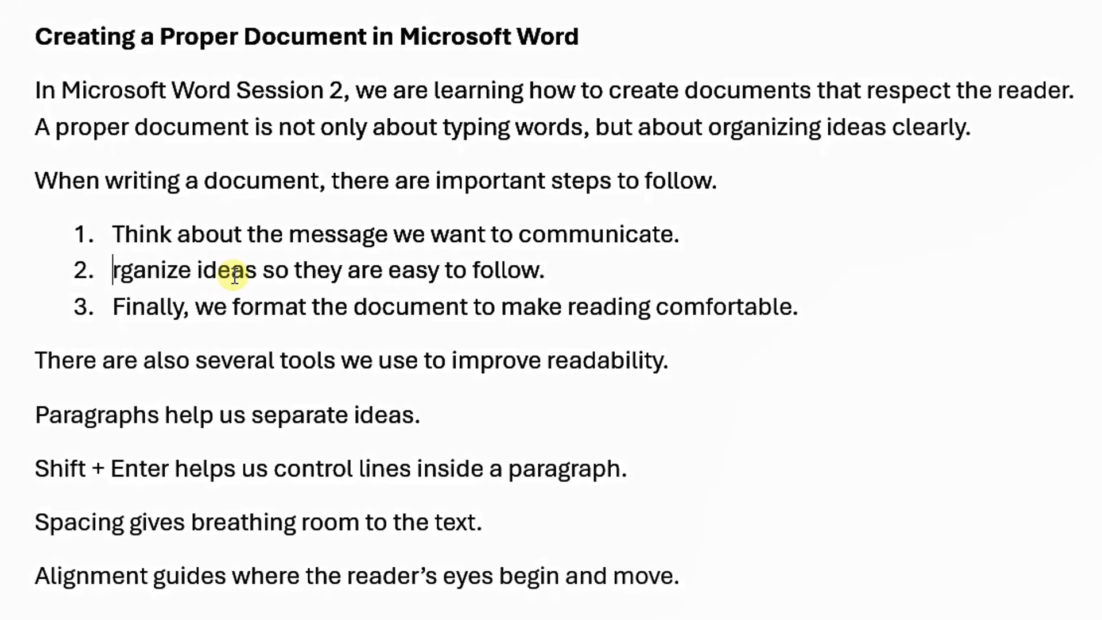
text(O)
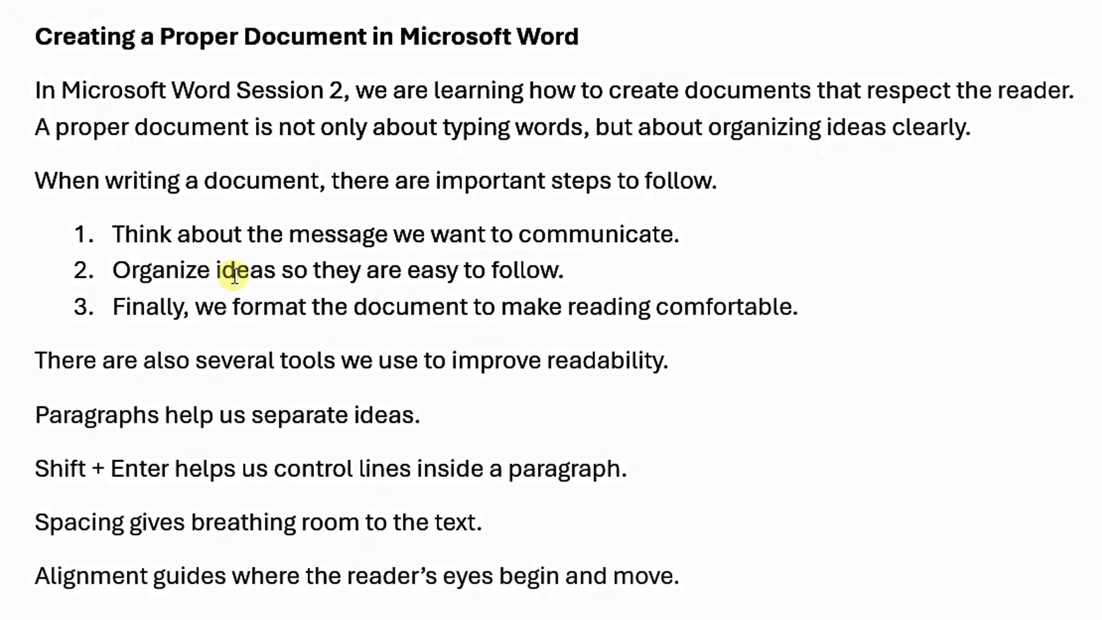
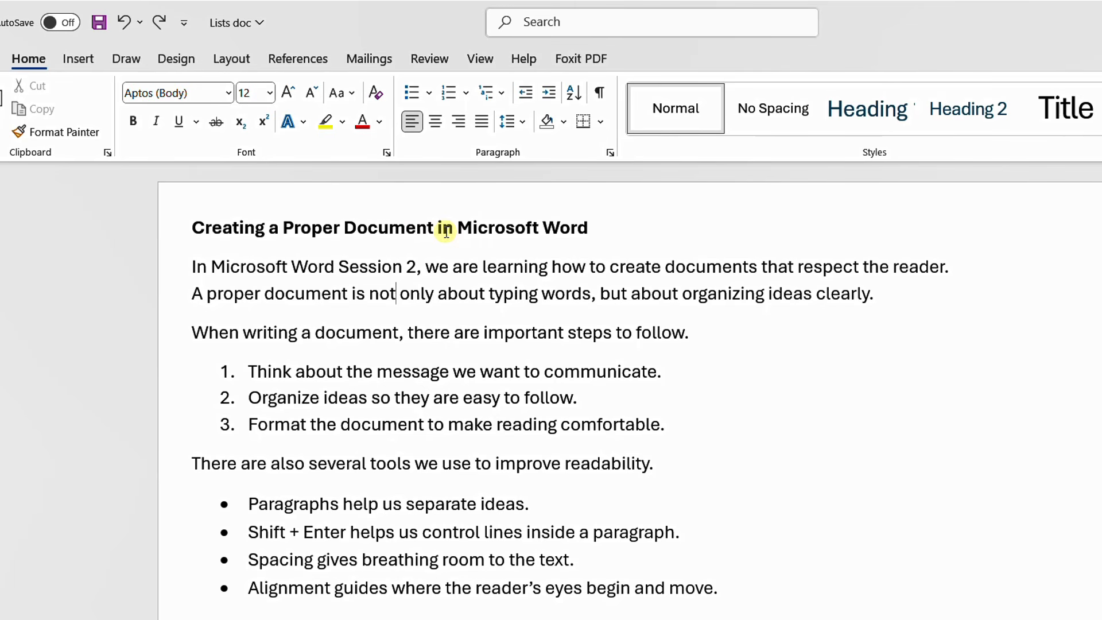
Apply the Heading 1 style to the title line "Creating a Proper Document in Microsoft Word"
click(415, 228)
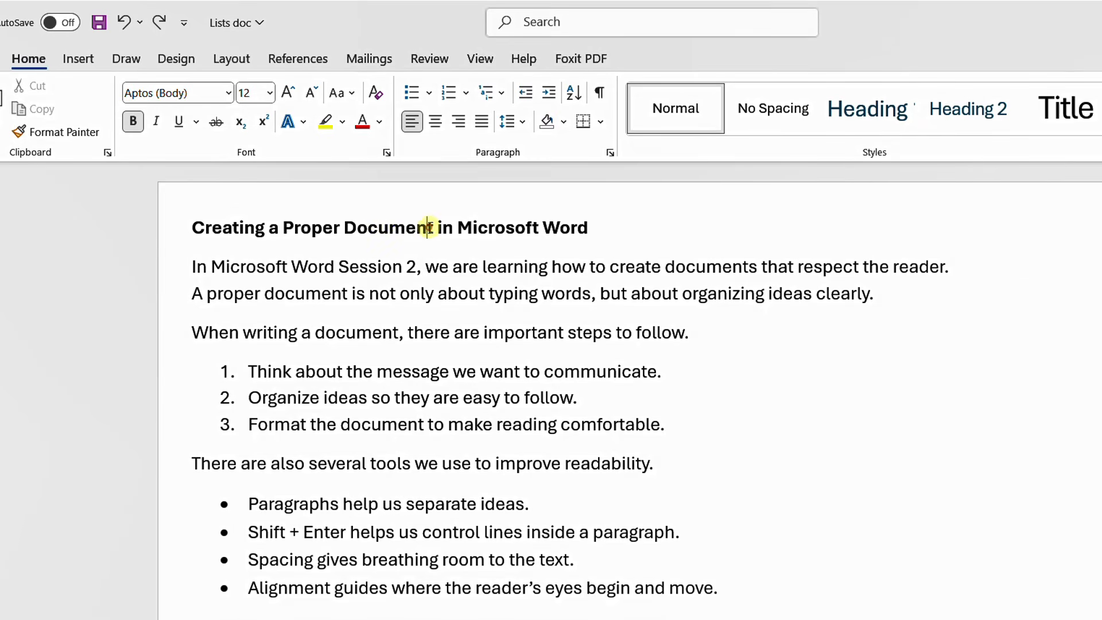
click(457, 227)
click(356, 227)
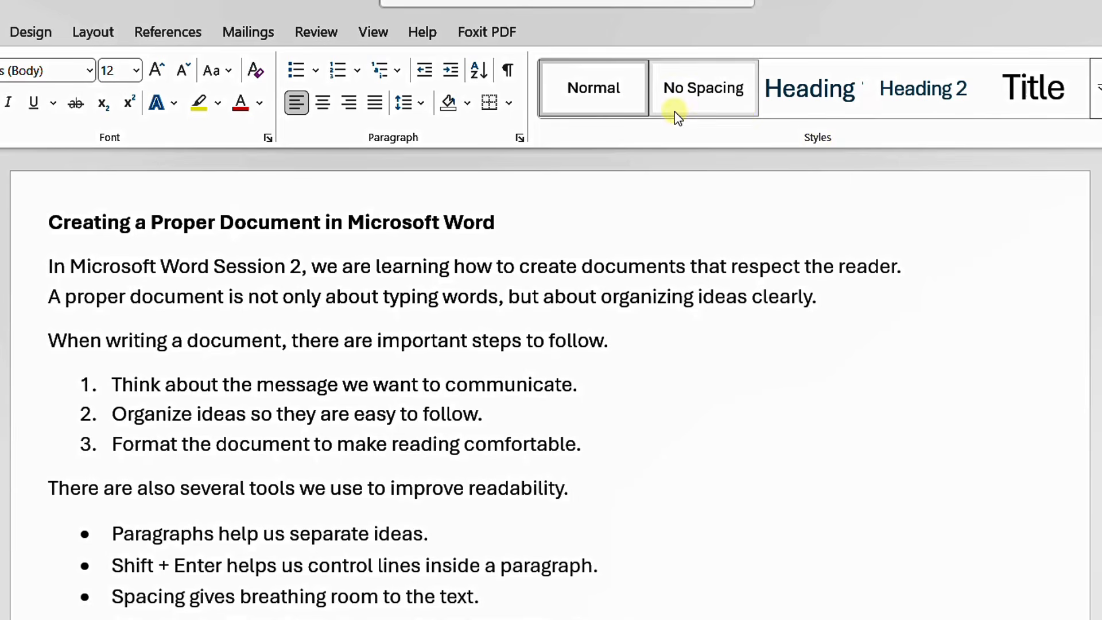
click(700, 99)
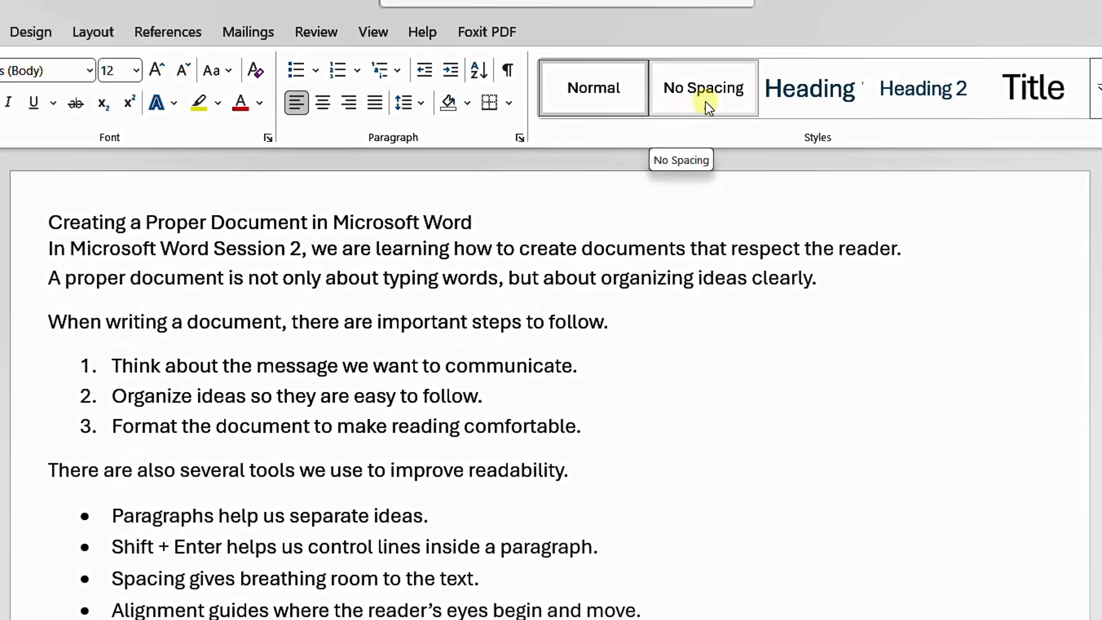
click(807, 104)
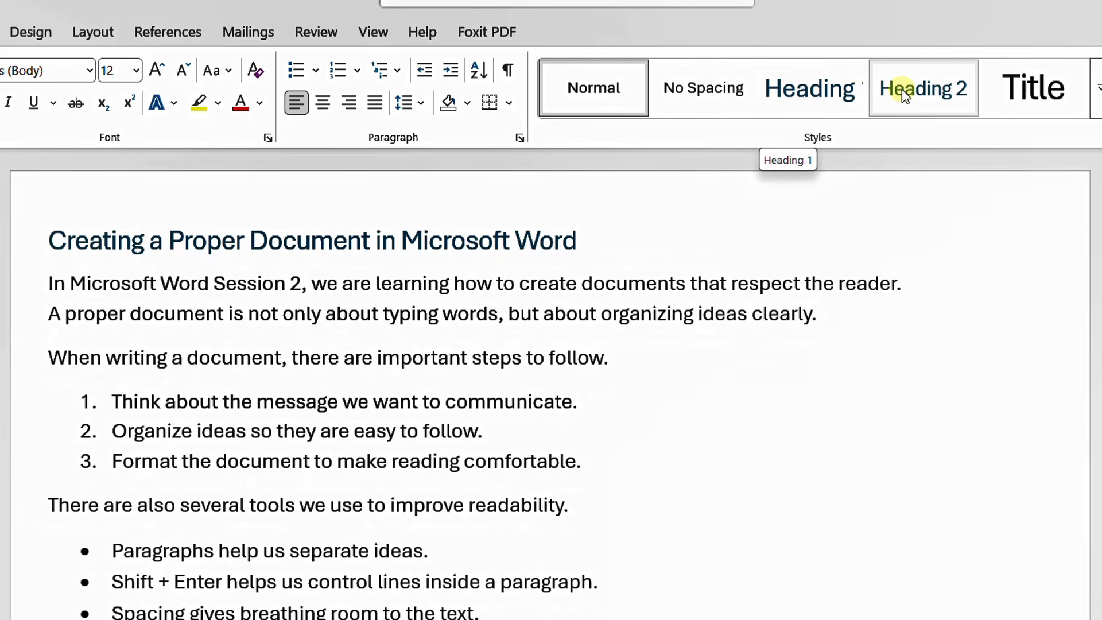
click(901, 88)
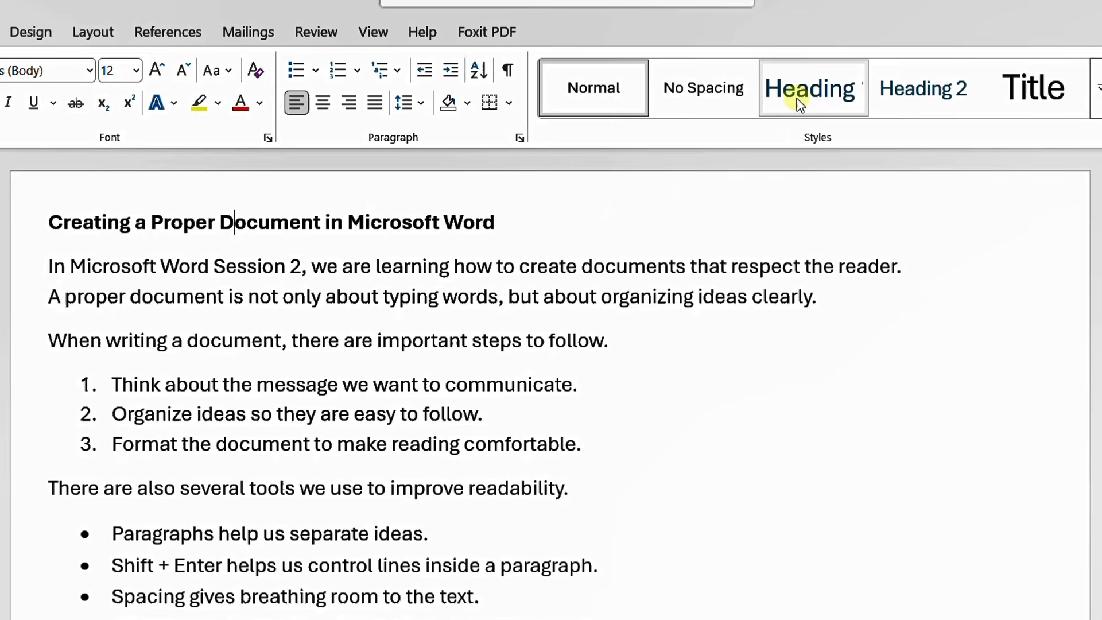
click(805, 94)
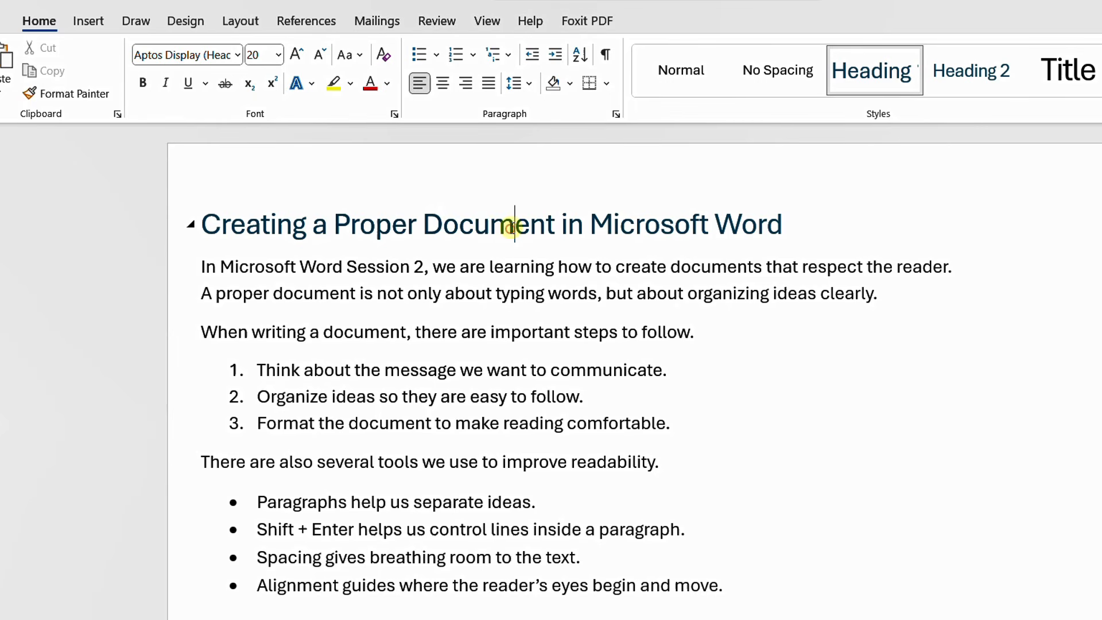
Center the title "Creating a Proper Document in Microsoft Word" horizontally on the page
click(511, 226)
click(392, 226)
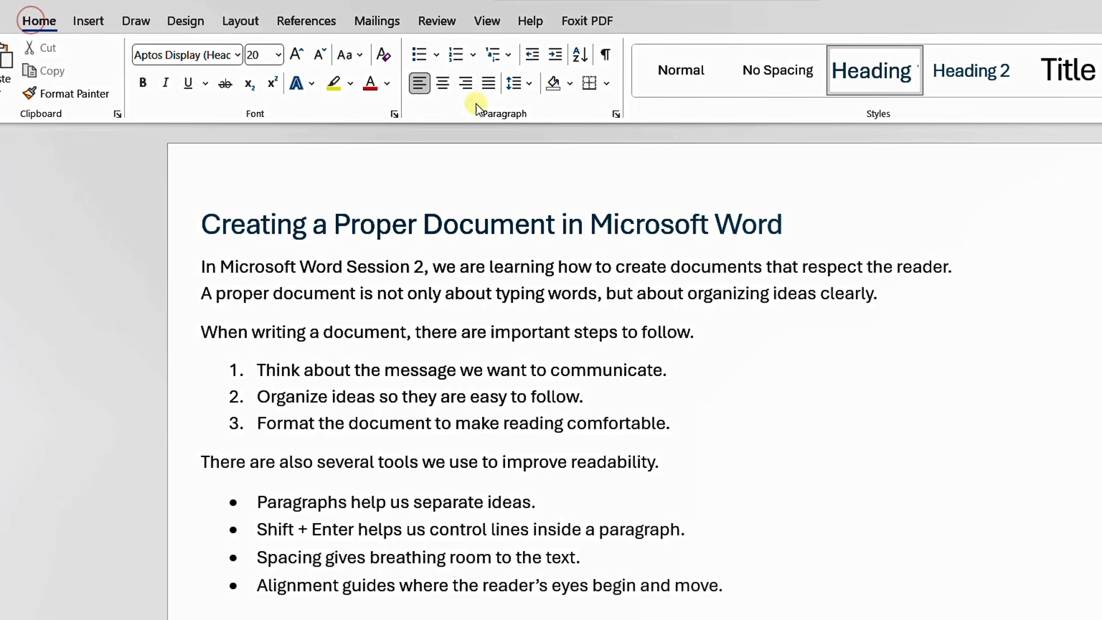
click(440, 84)
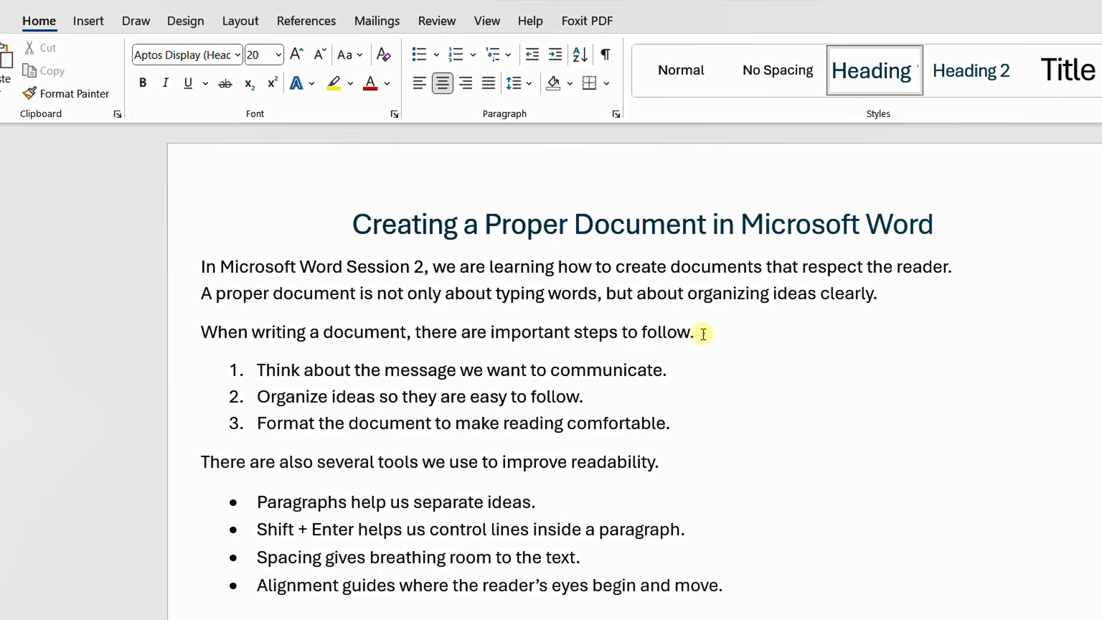
Apply the Heading 2 style to the line "When writing a document, there are important steps to follow." above the numbered list
drag(697, 333, 200, 334)
click(335, 335)
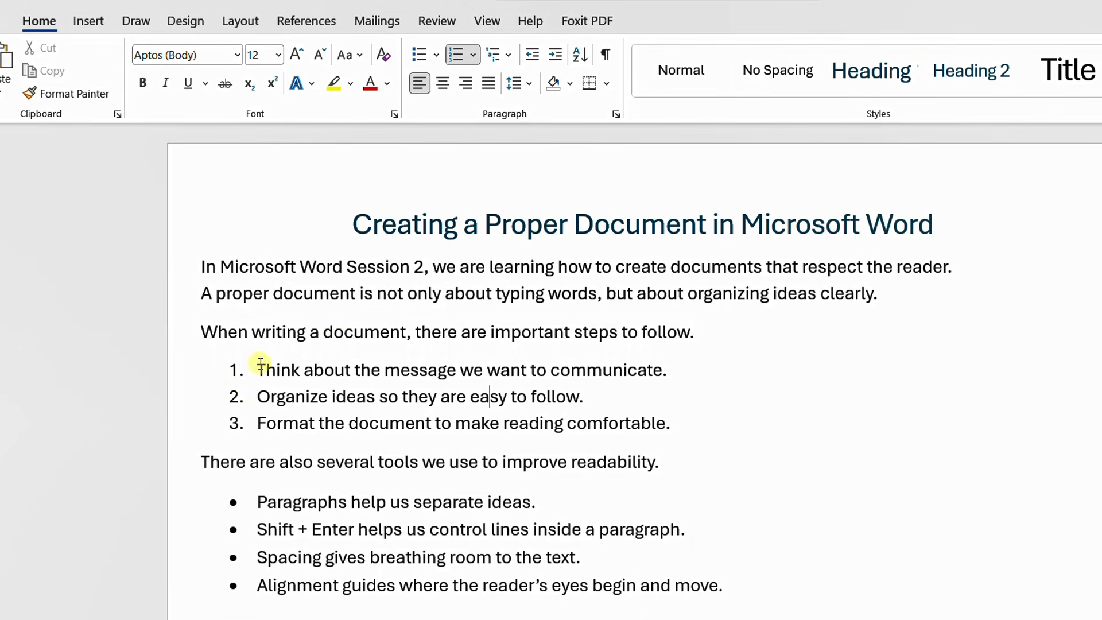
drag(256, 369, 669, 423)
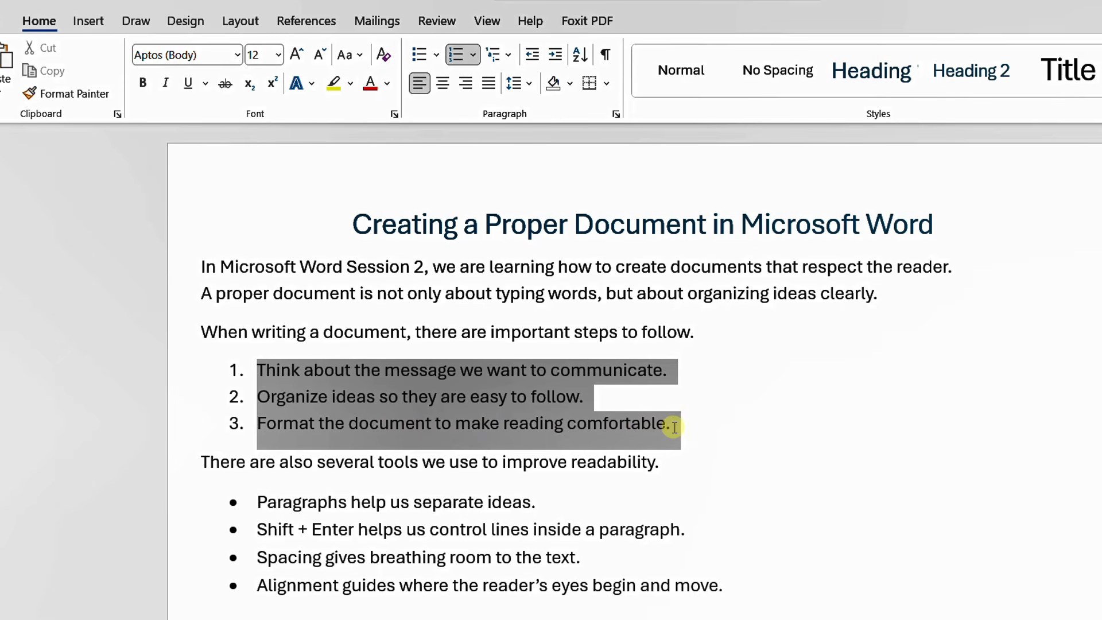
click(566, 409)
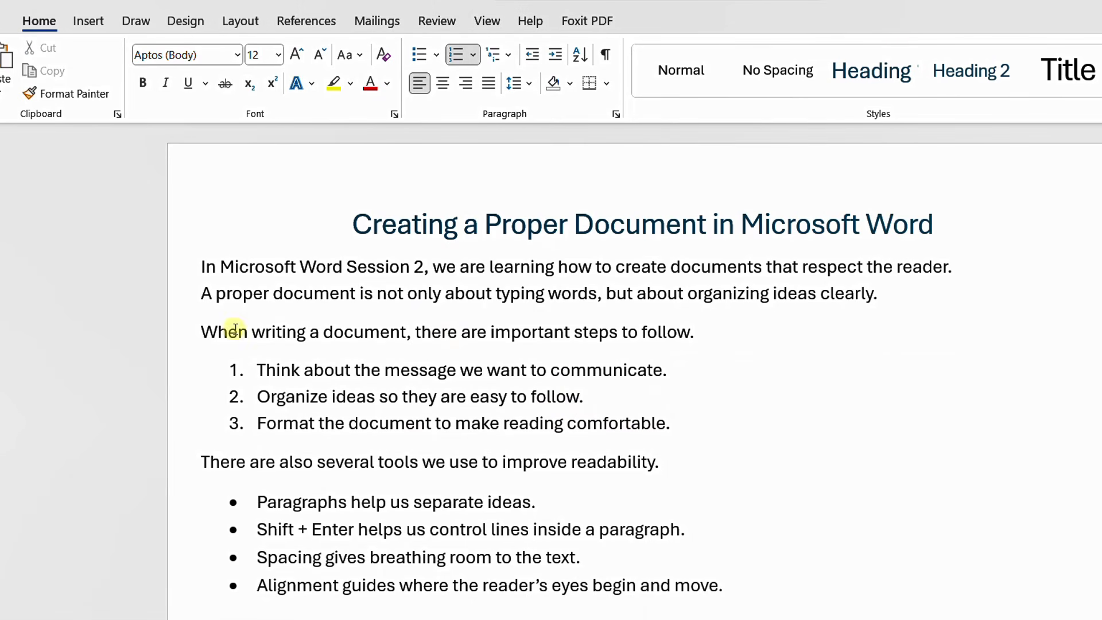
drag(251, 343, 319, 343)
click(392, 344)
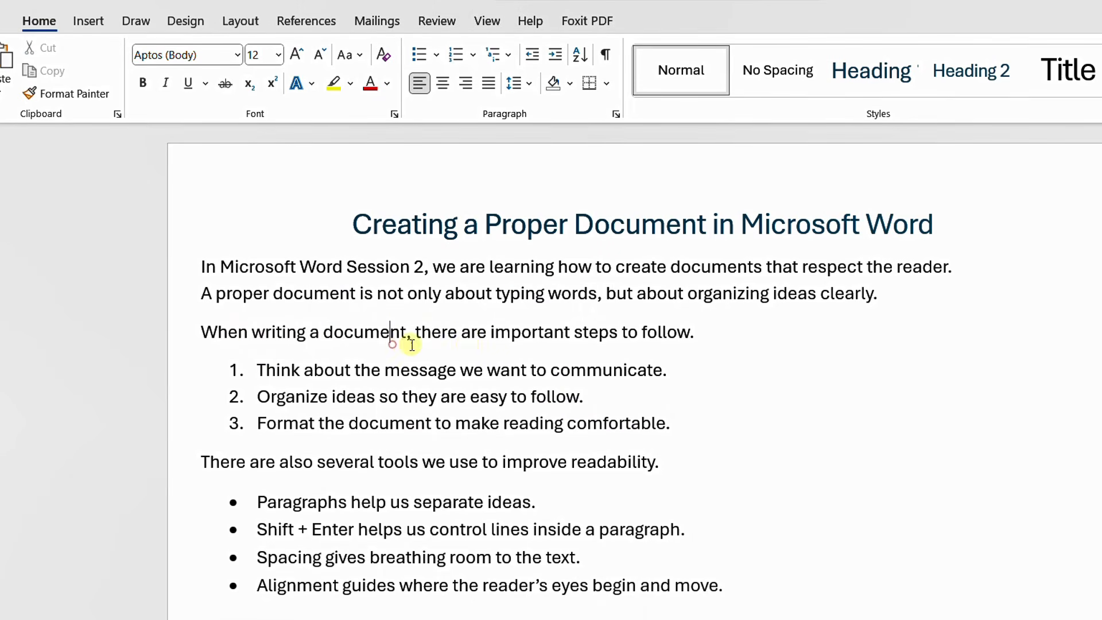
click(467, 344)
click(520, 330)
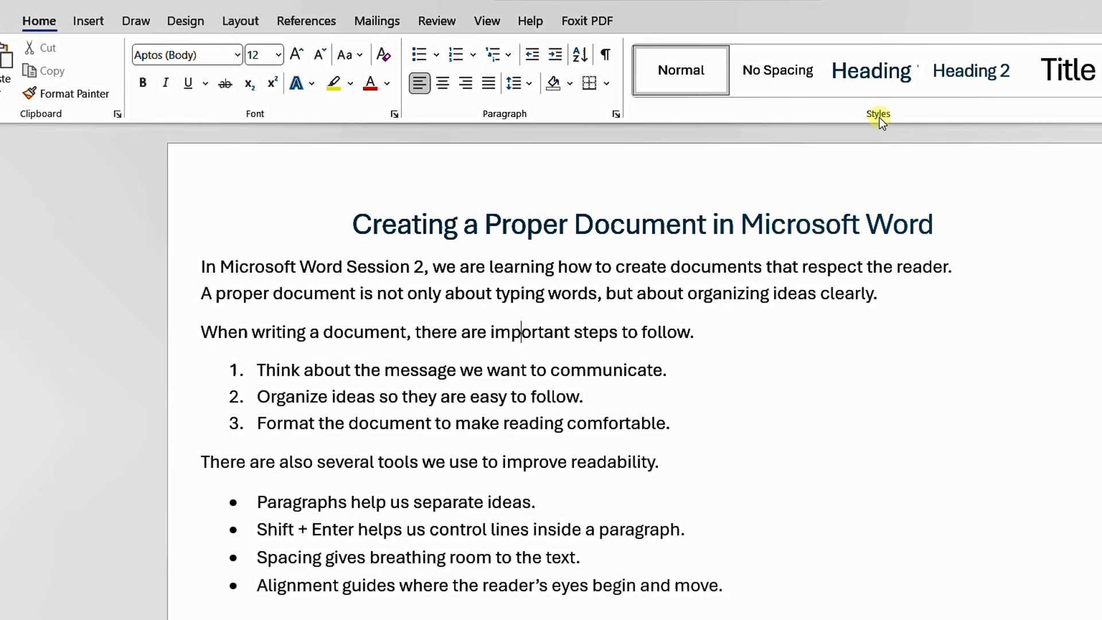
click(964, 73)
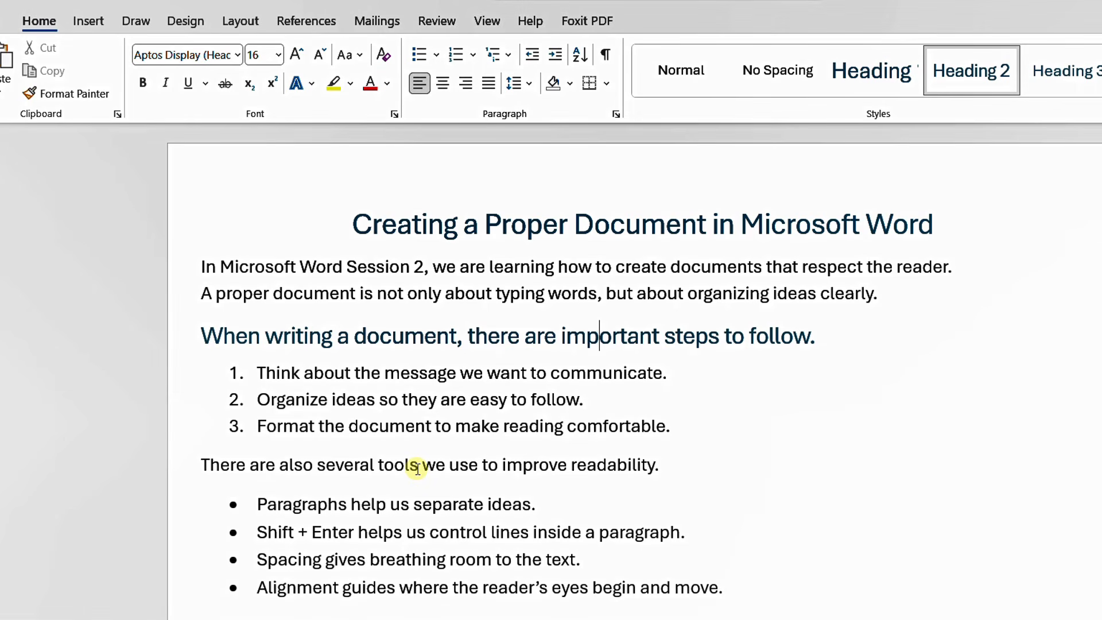
Apply the Heading 2 style to the line "There are also several tools we use to improve readability." above the bulleted list
click(419, 468)
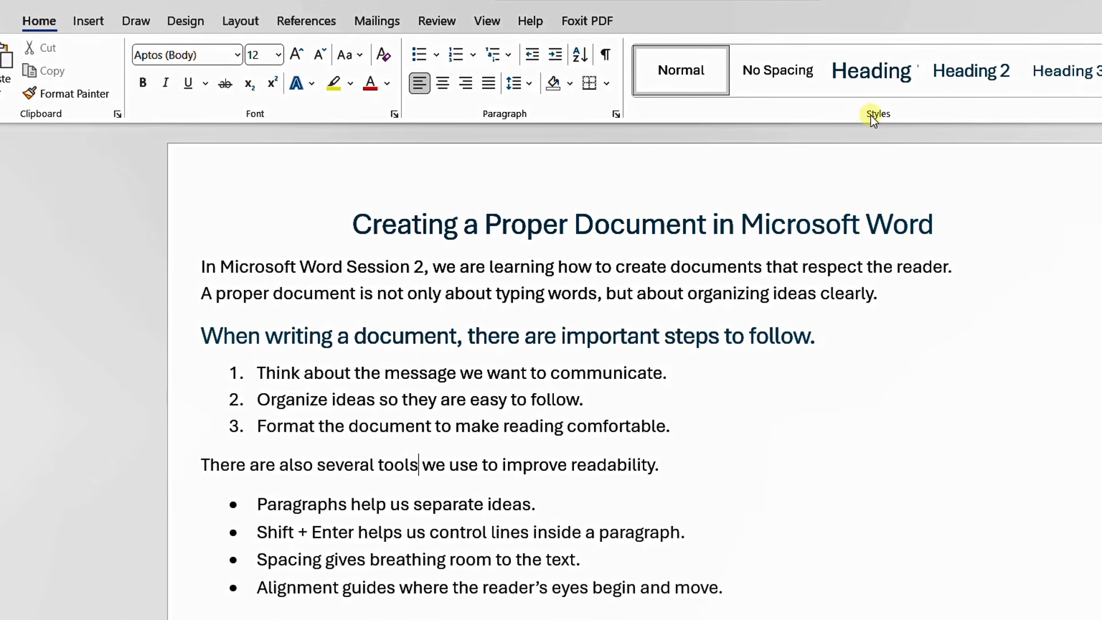
click(960, 77)
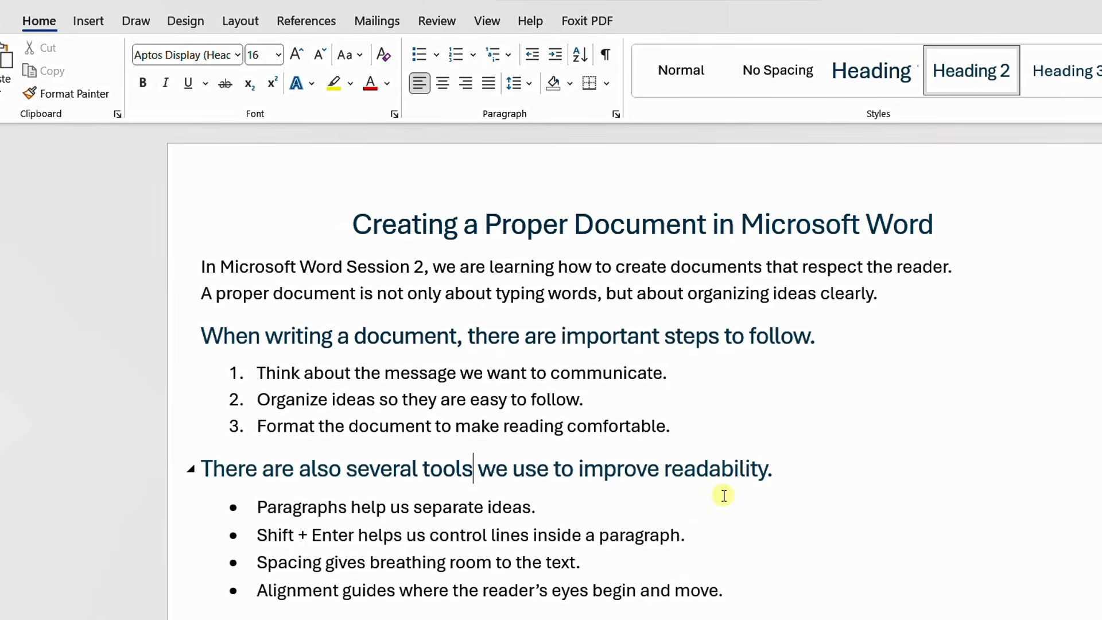
click(657, 617)
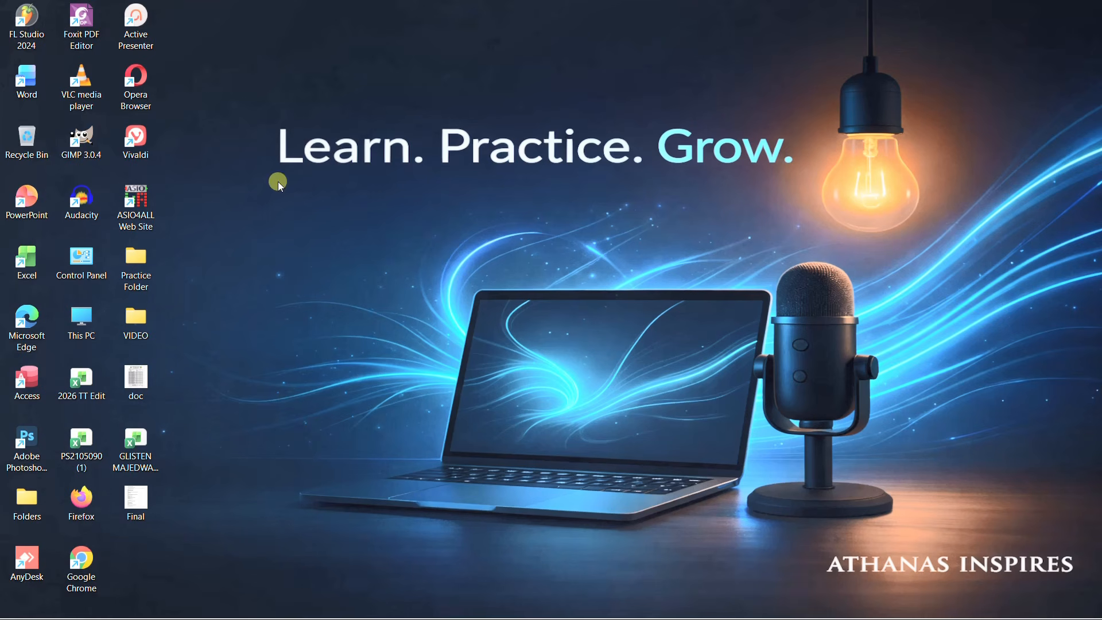
Open Word with a new blank document and enter the title "How to Prepare a Proper Document"
double_click(27, 82)
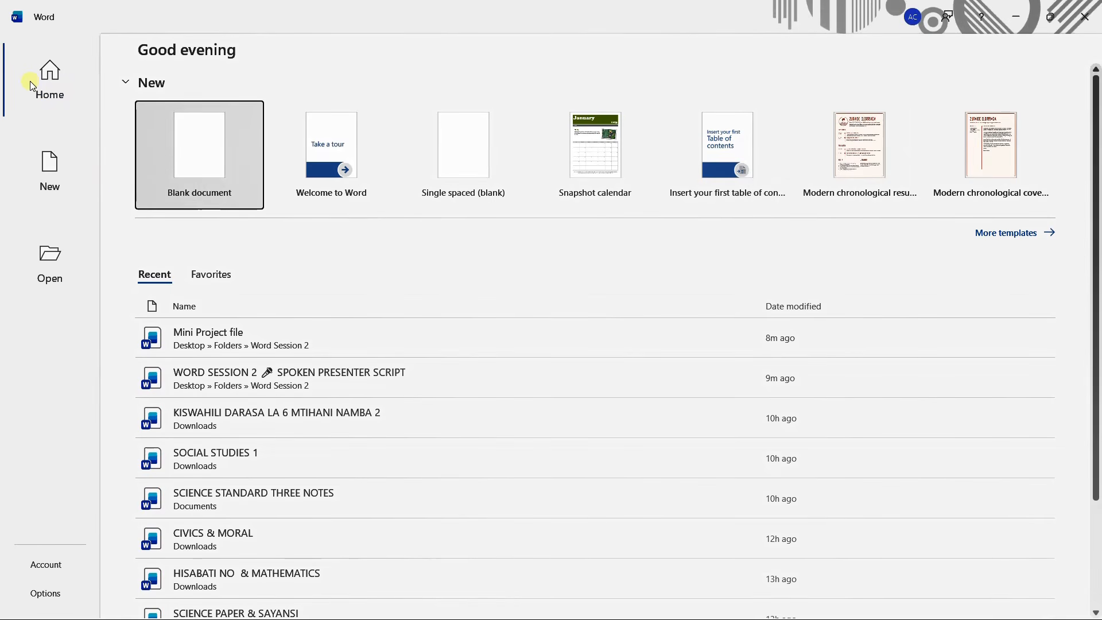
click(198, 165)
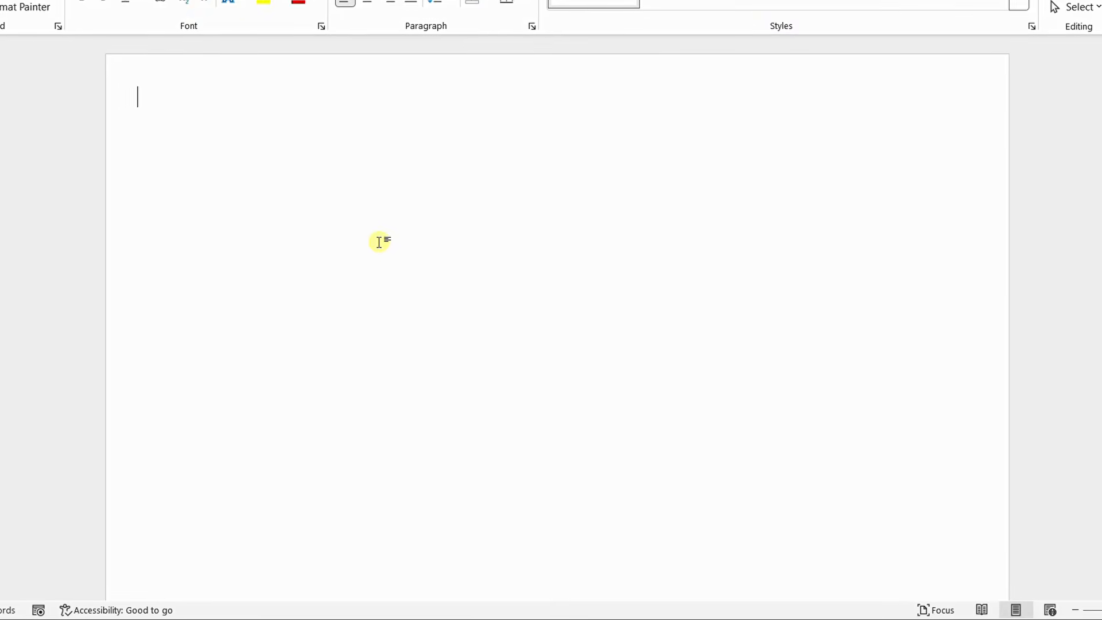
text(How to Prepa)
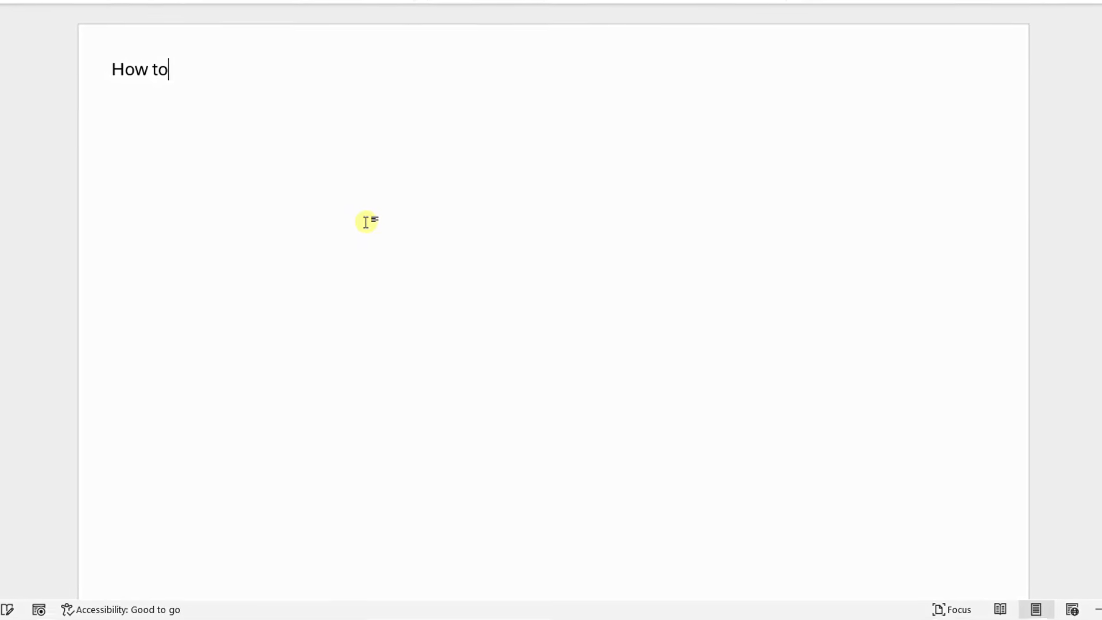
text(re a )
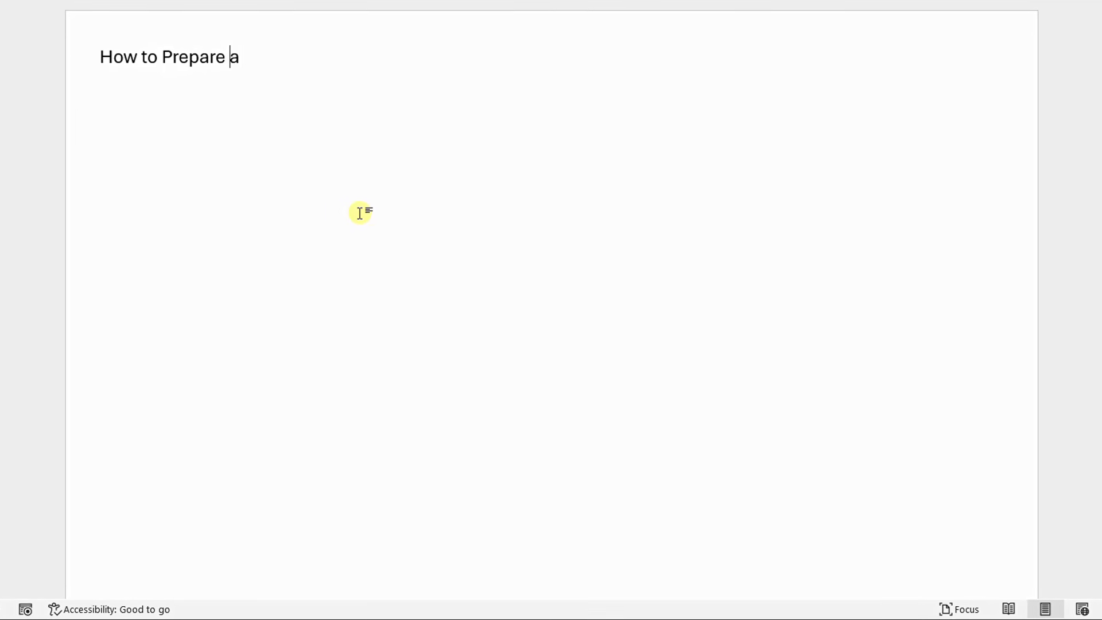
text(Proper Do)
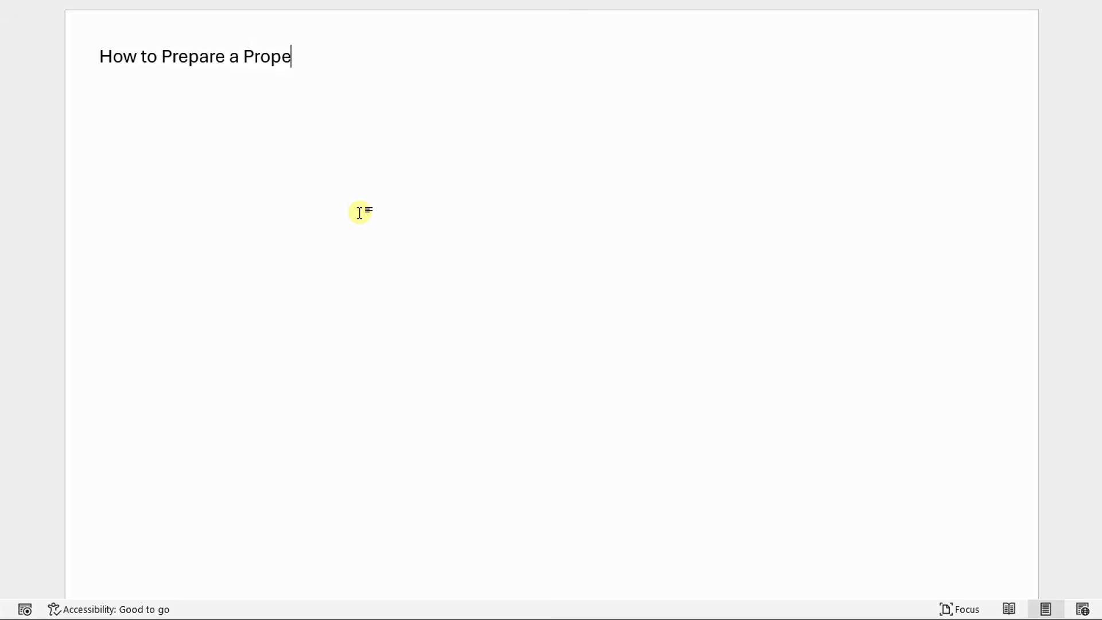
text(cument)
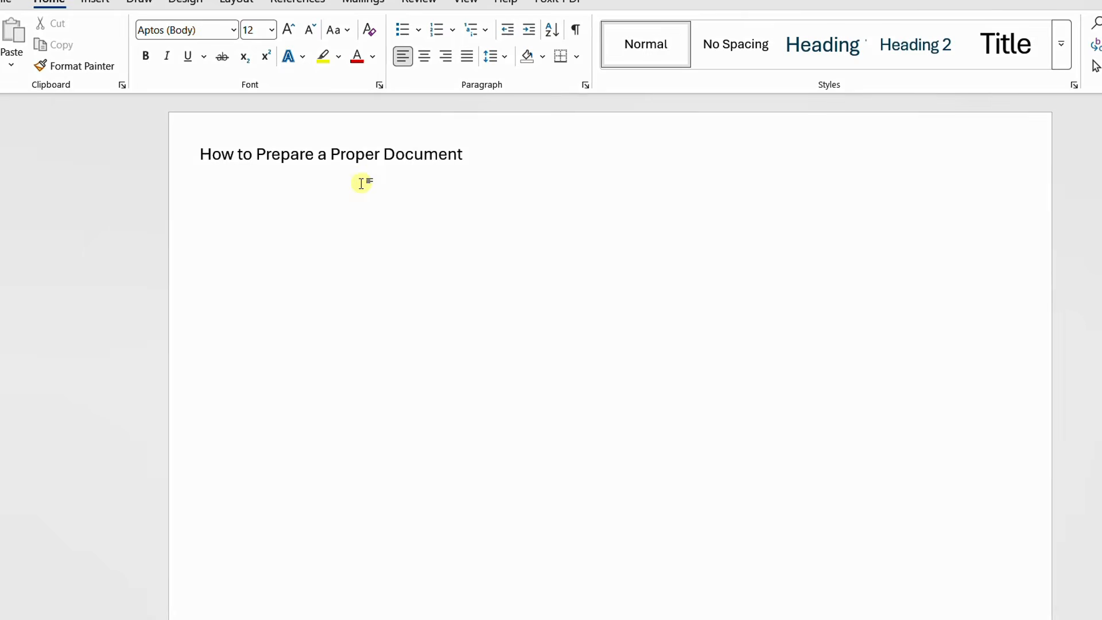
Format the title "How to Prepare a Proper Document" with the Heading 1 style and center it
click(456, 155)
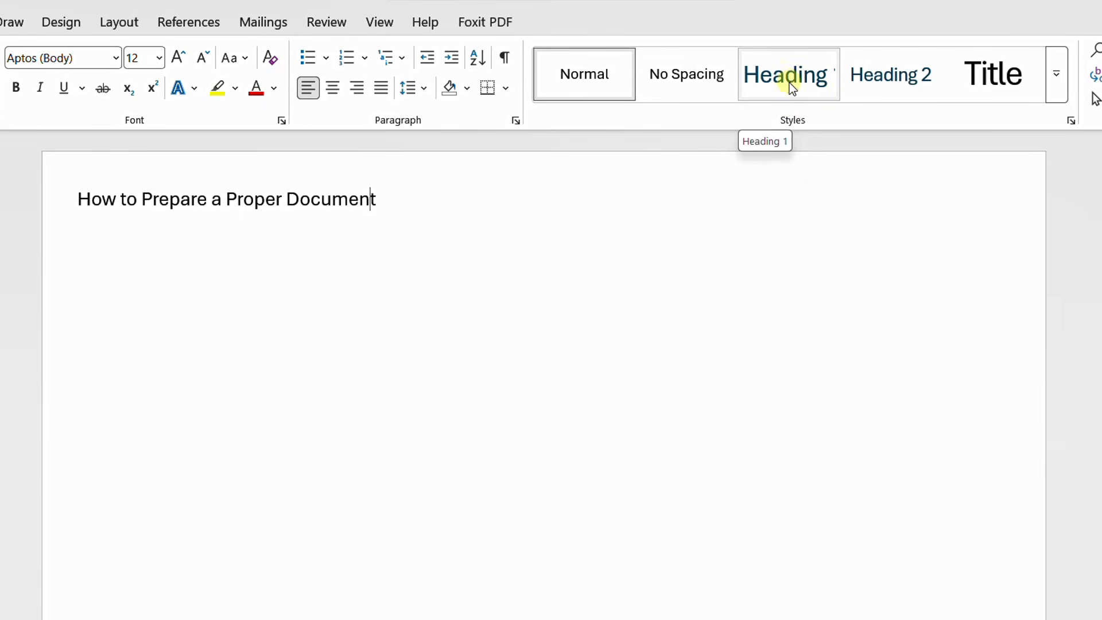
click(790, 84)
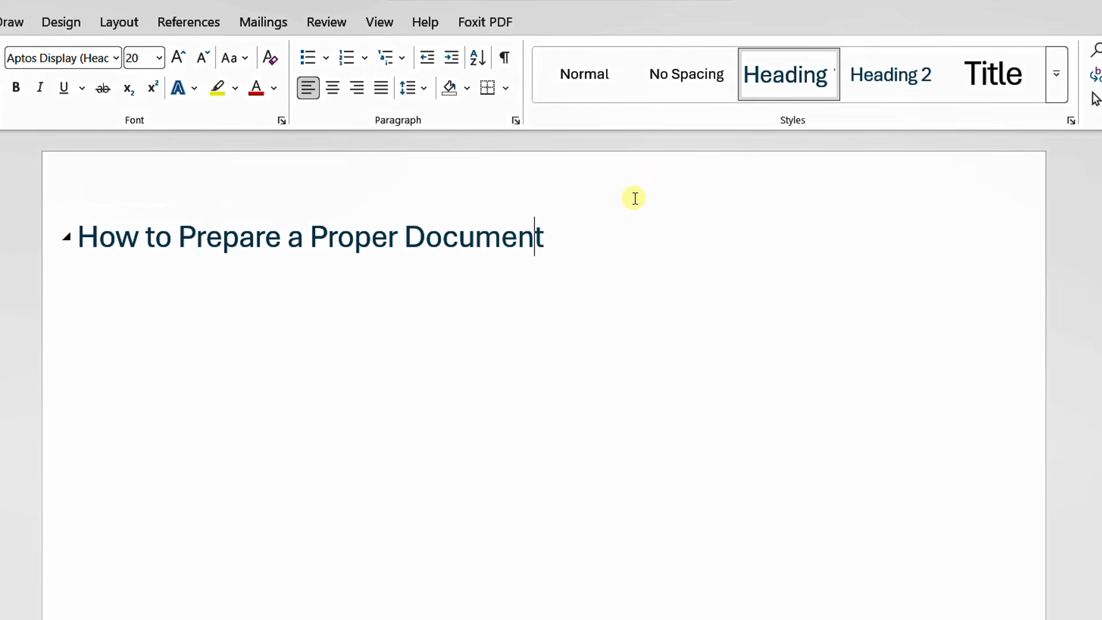
click(587, 236)
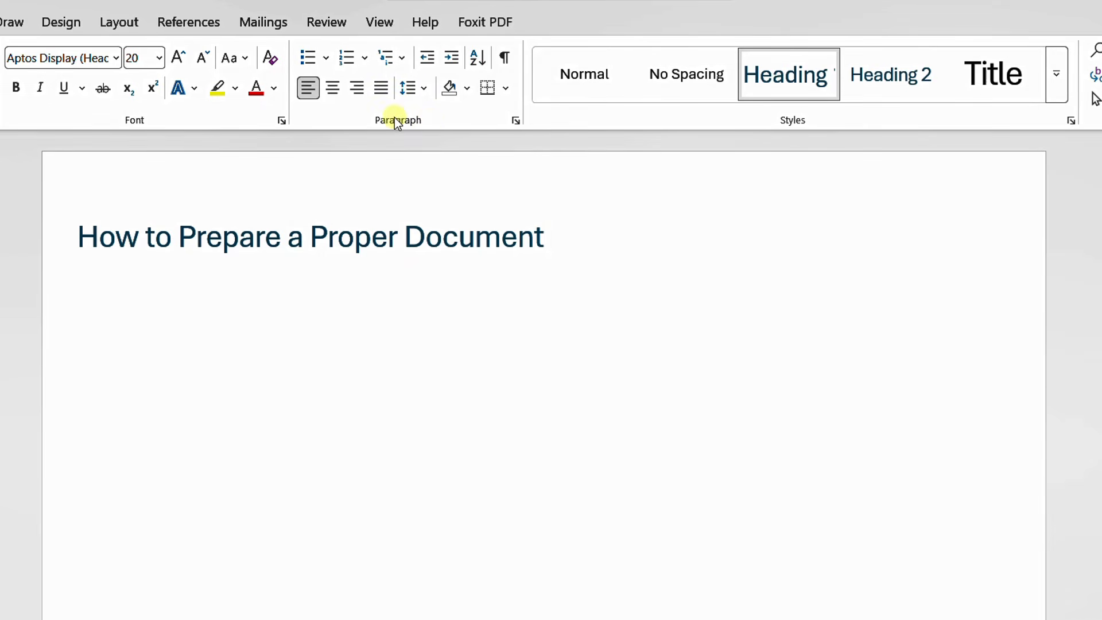
click(333, 89)
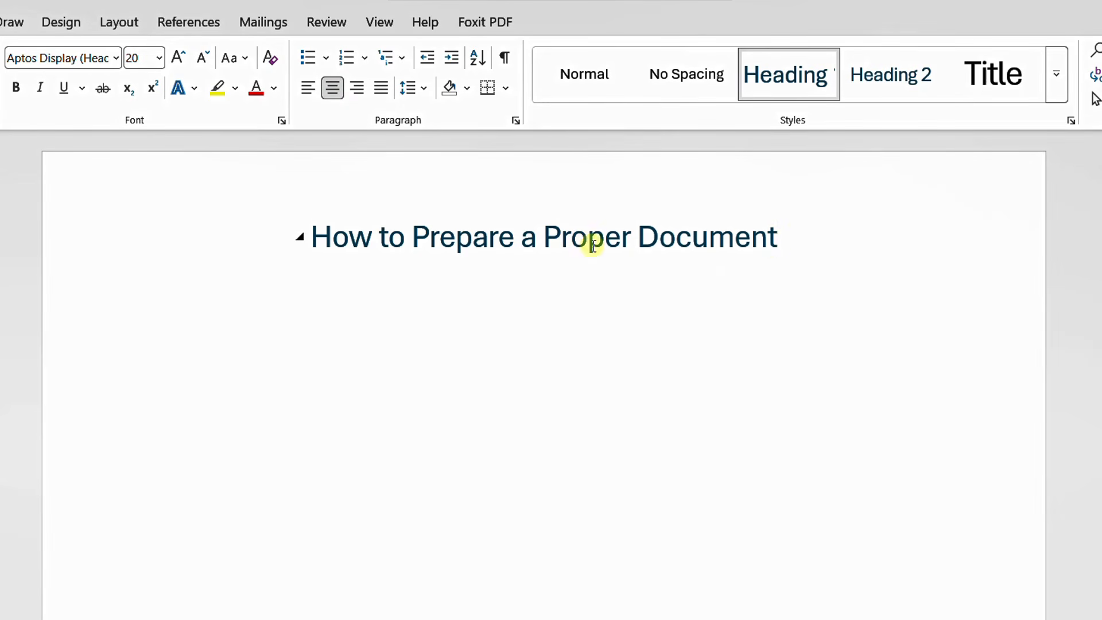
Add the line "Introduction" below the title and apply the Heading 2 style to it
click(804, 235)
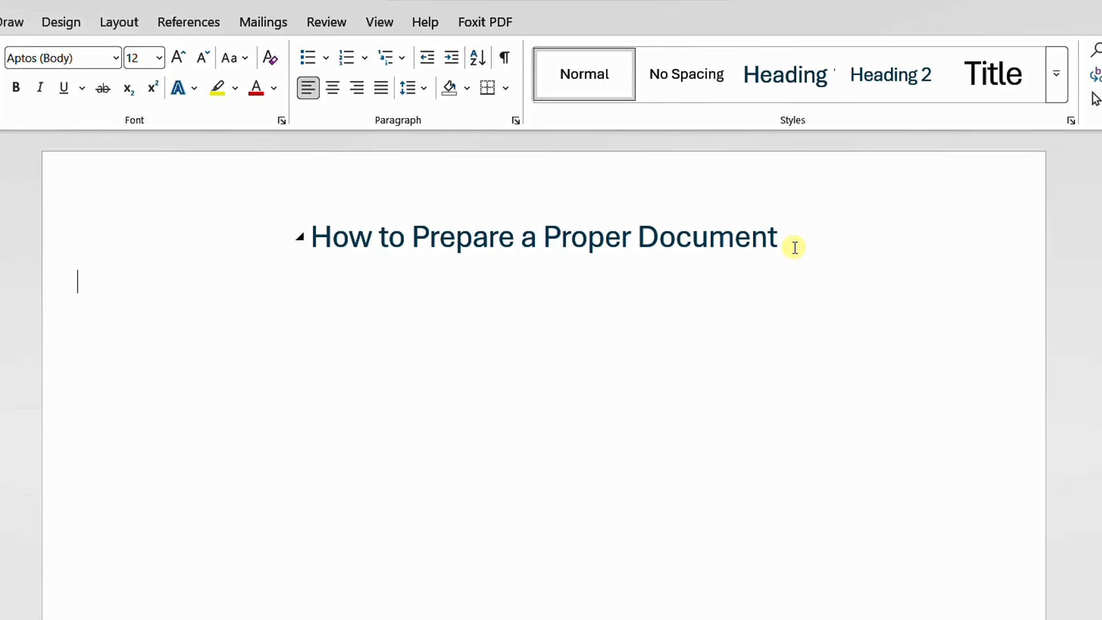
text(Introduction)
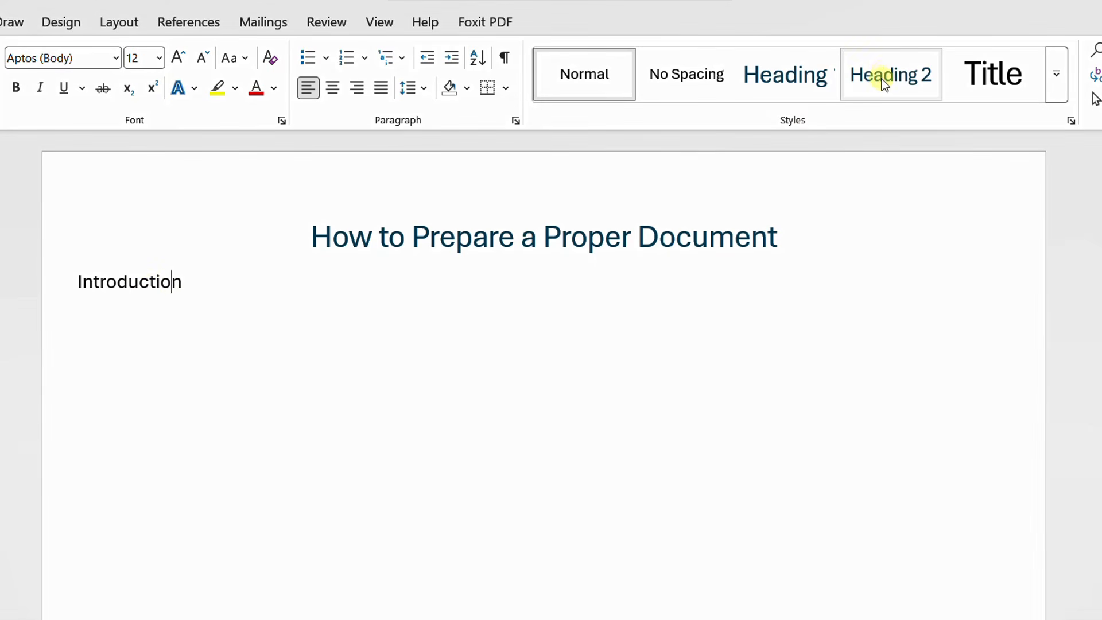
click(881, 78)
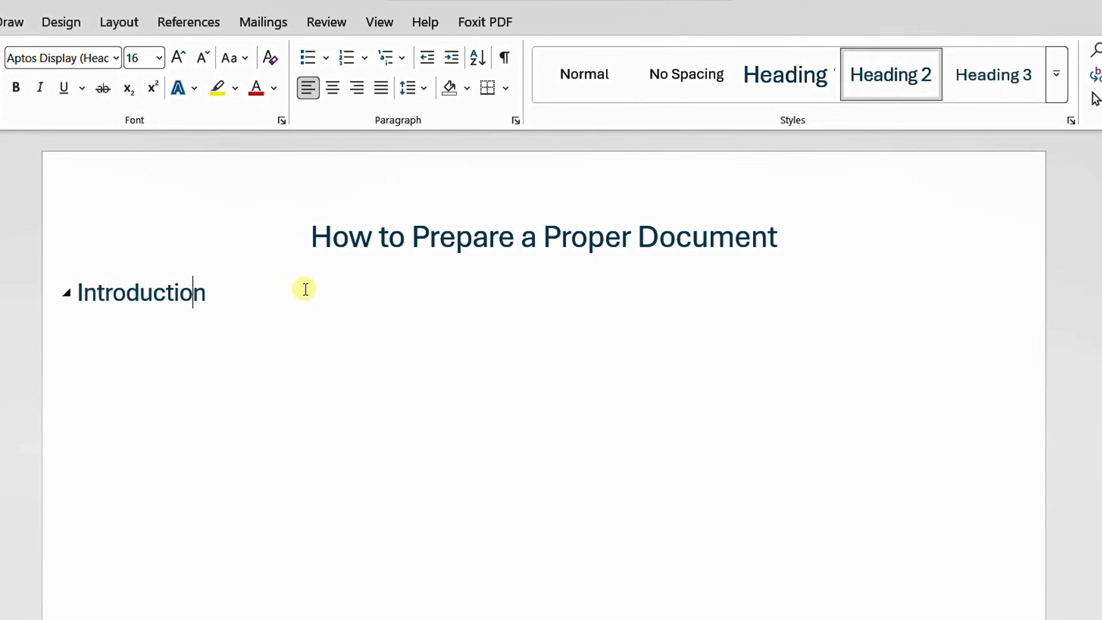
Below the Introduction heading, write "A proper document is created by thinking clearly and organizing ideas in a way that respects the reader."
click(266, 291)
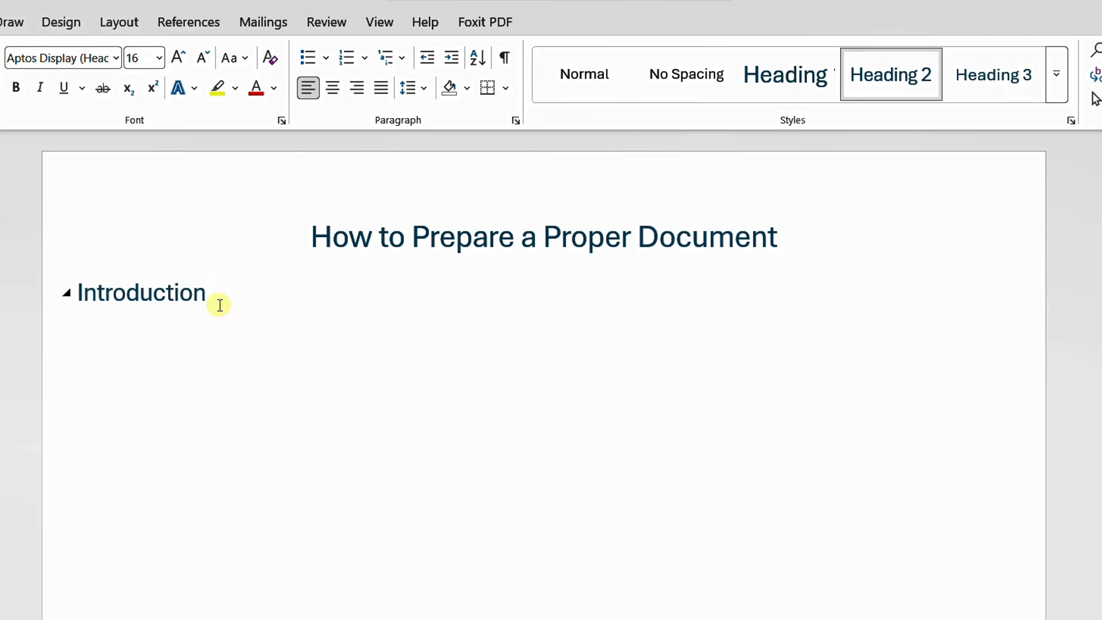
key(Return)
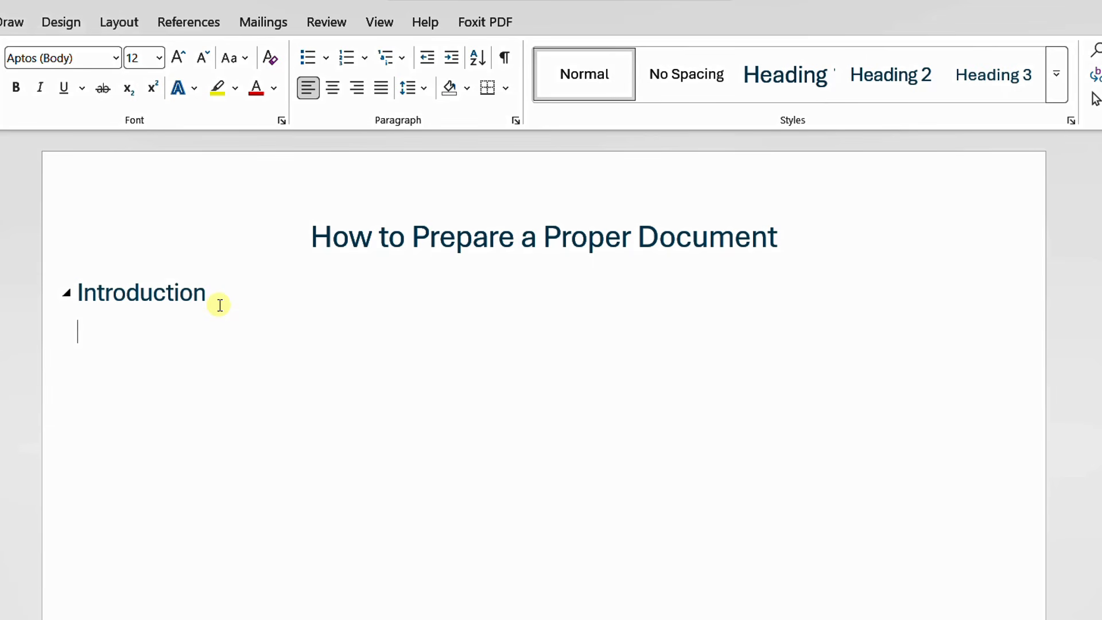
text(A proper d)
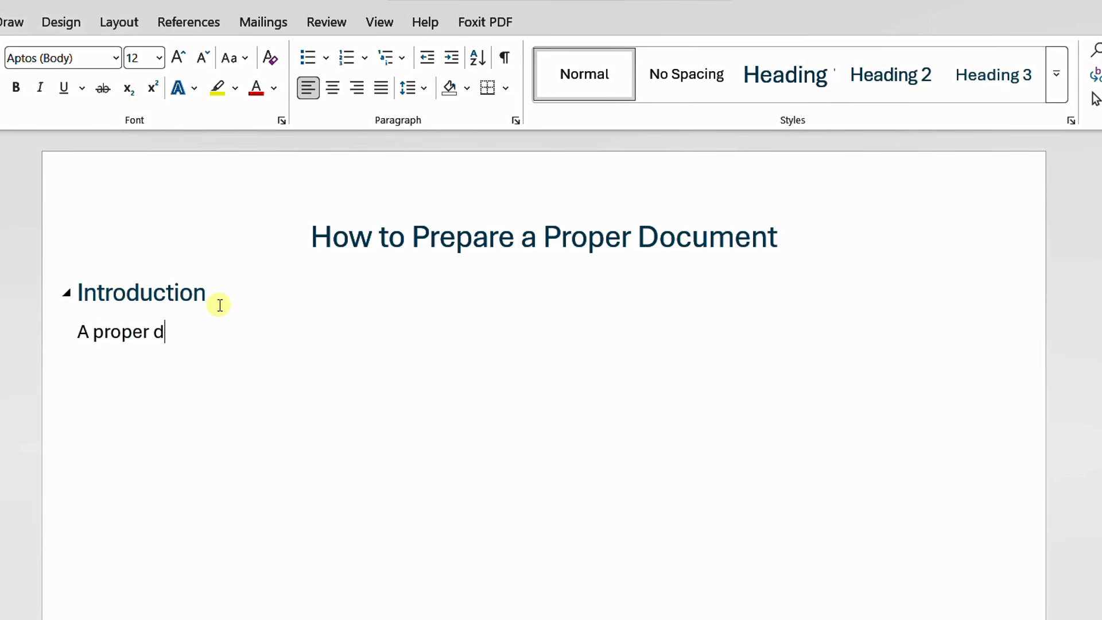
text(ocument is )
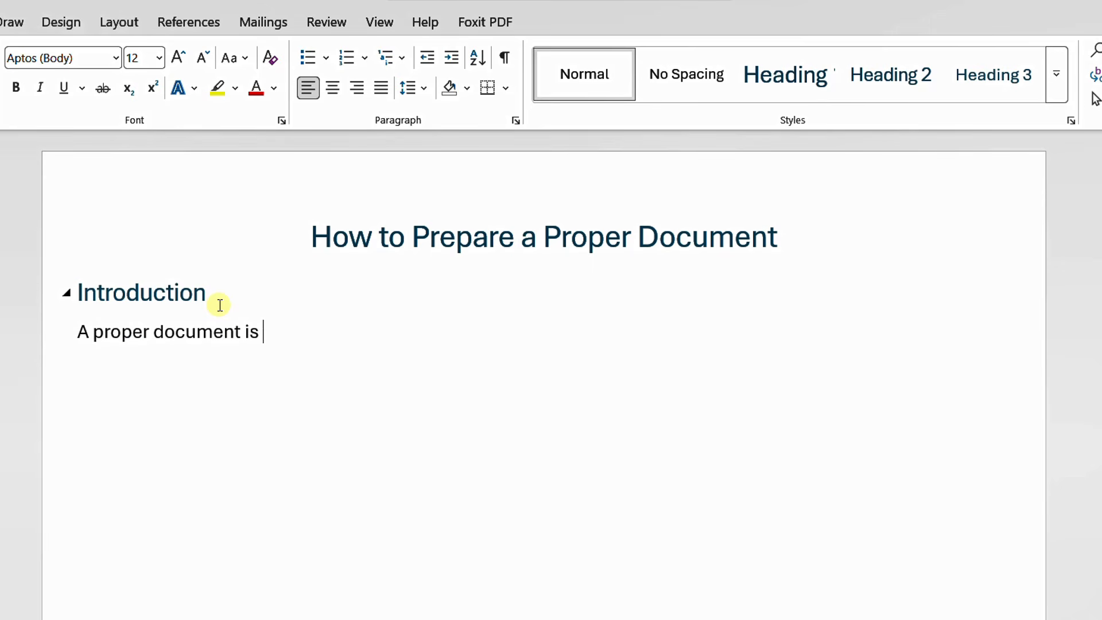
text(created by thi)
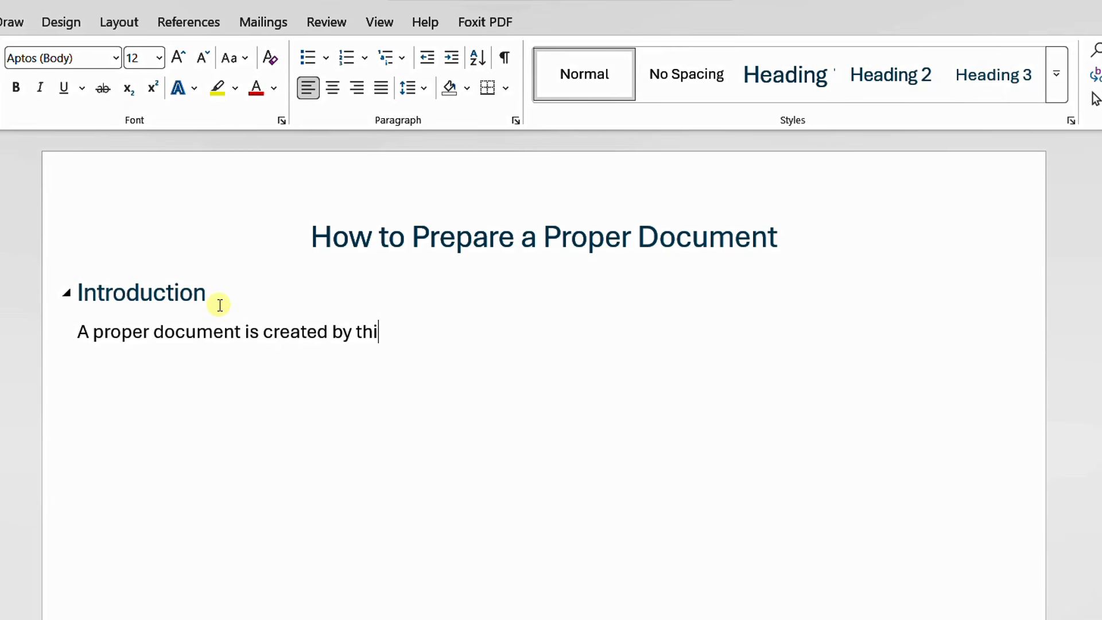
text(nking cle)
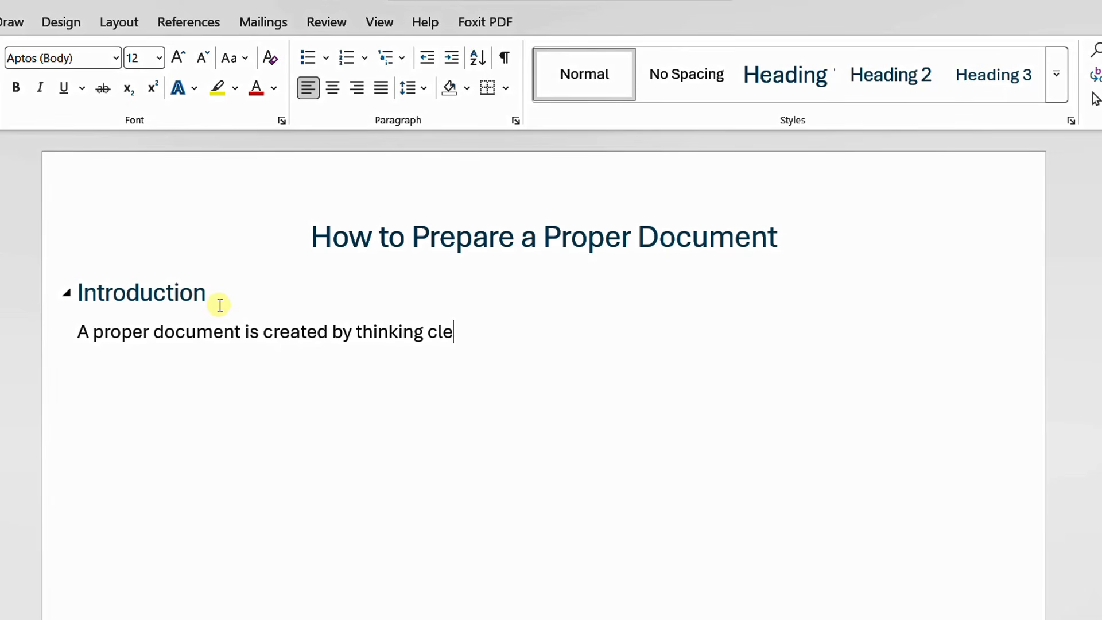
text(arly and orga)
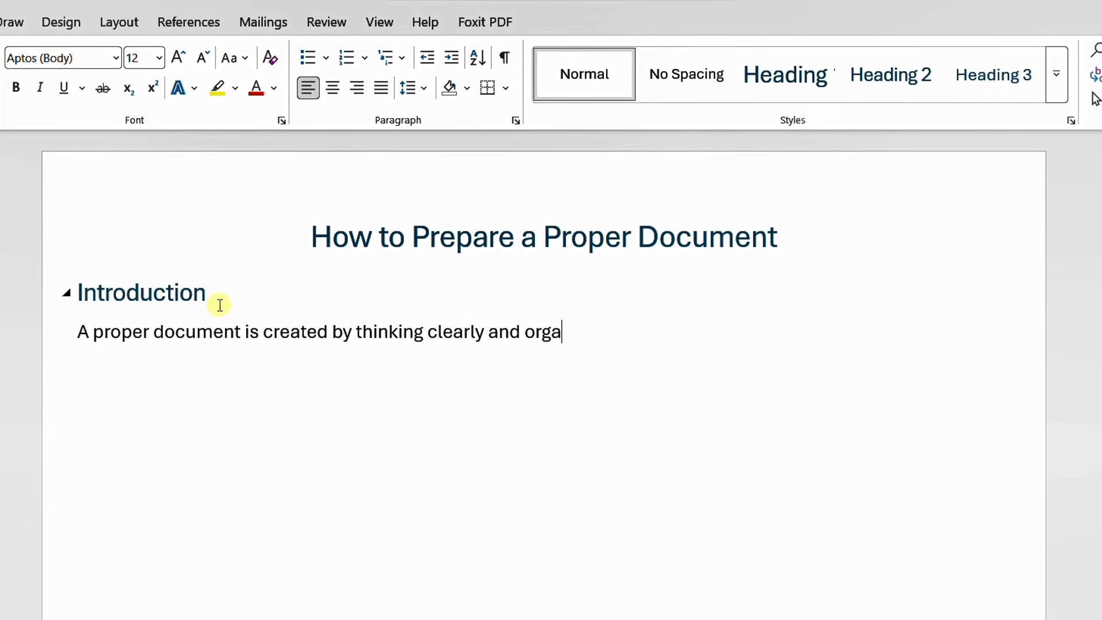
text(nizing ideas)
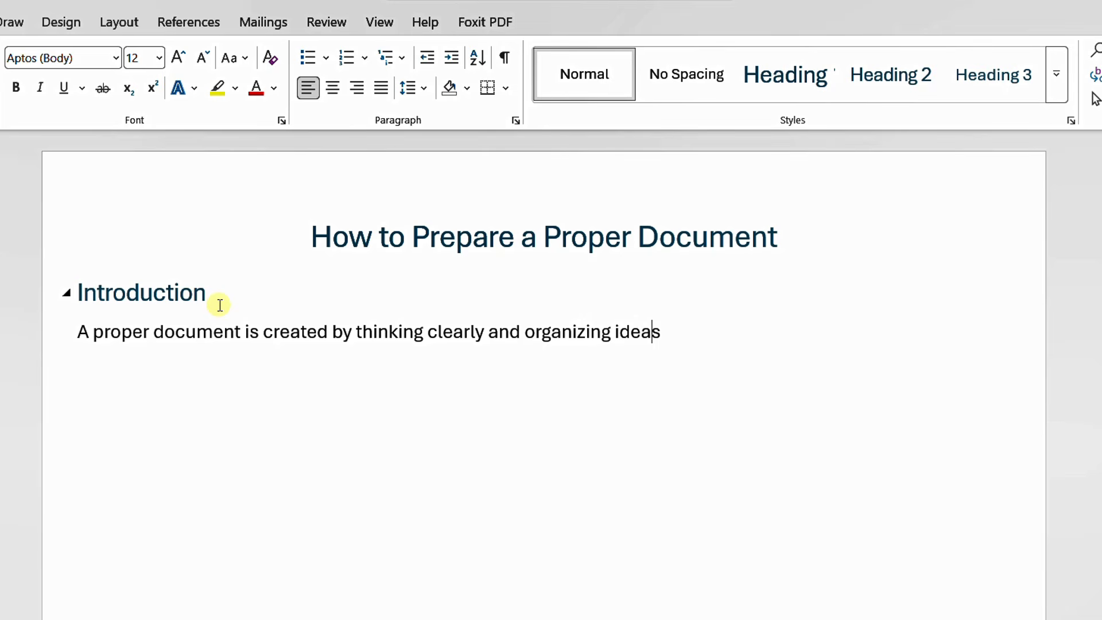
text( in a way that respects )
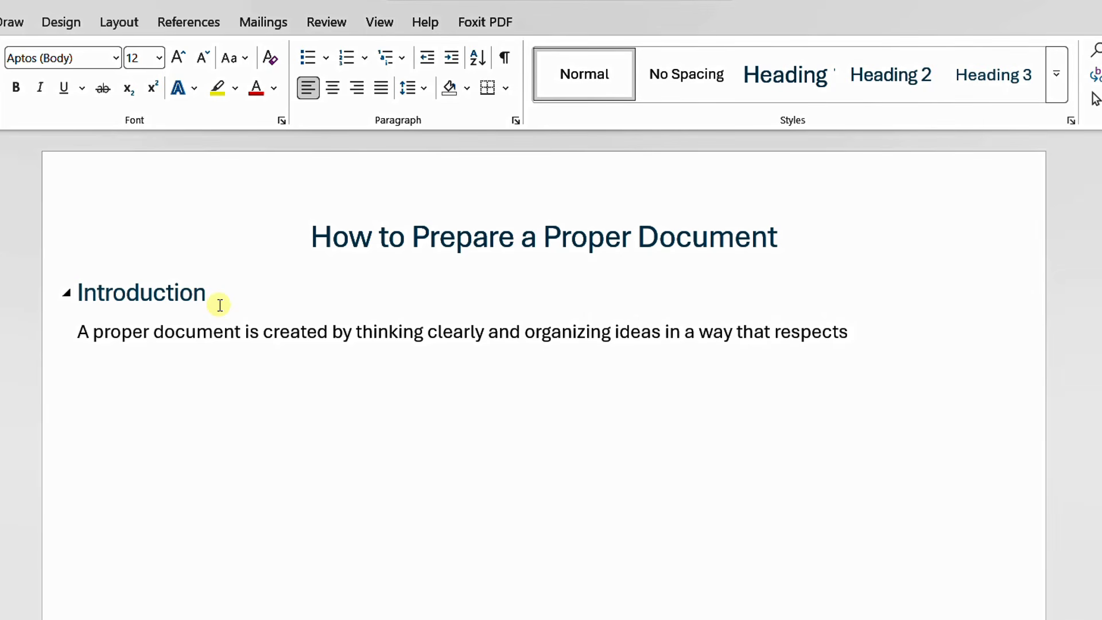
text(the reader)
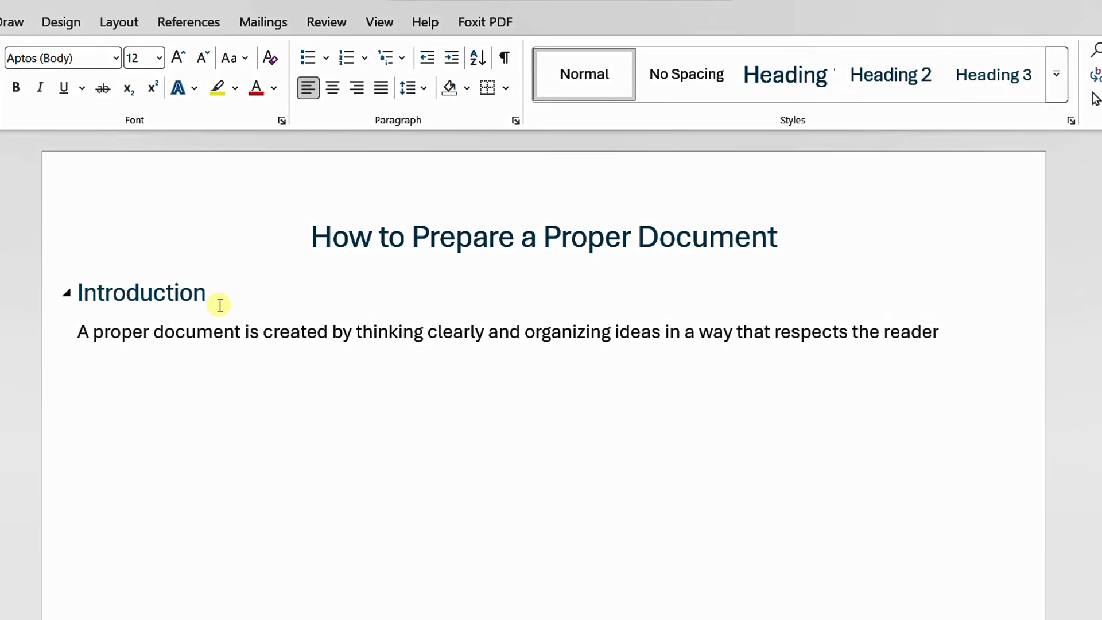
text(.)
On the next line of the introduction, write "This document shows how to prepare a simple but clear document using basic structure and formatting."
key(Return)
text(This do)
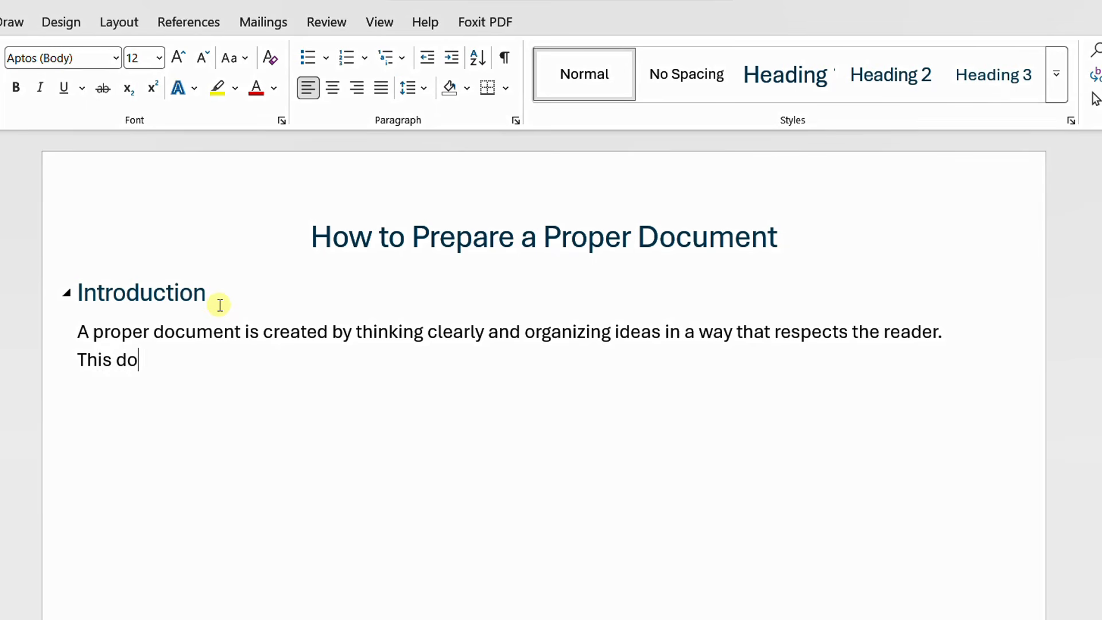
text(cument shows)
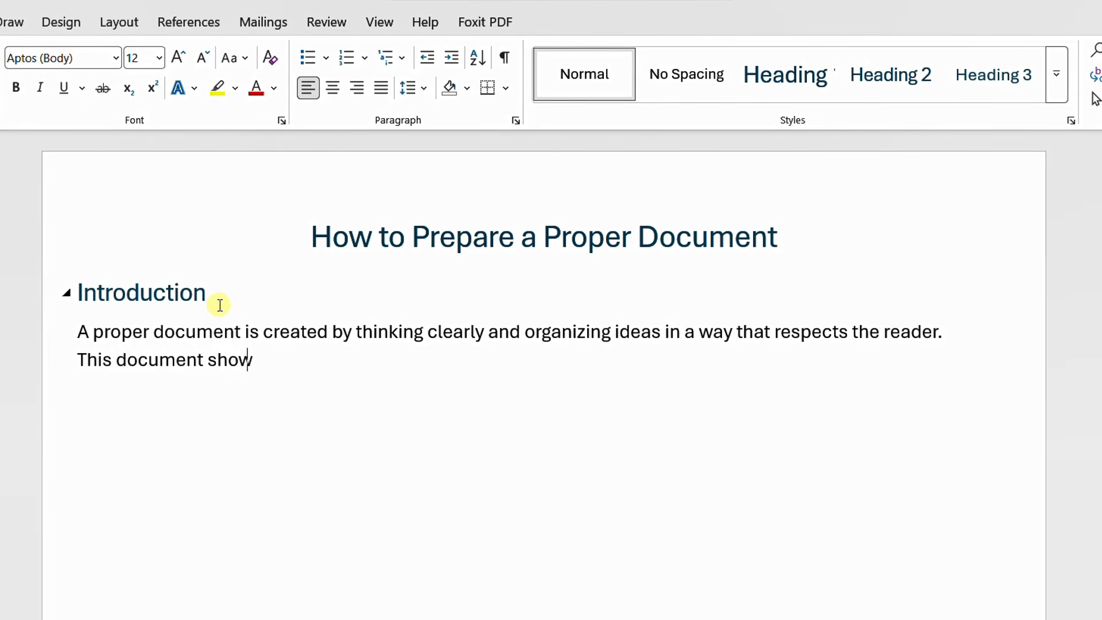
text(ow to prepa)
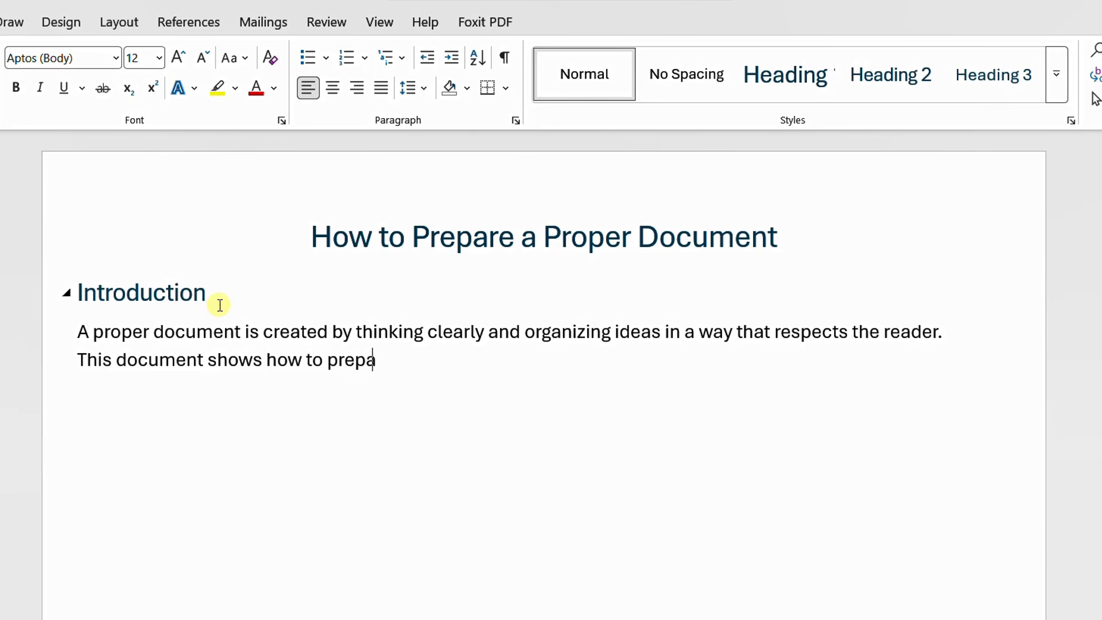
text(re a simp)
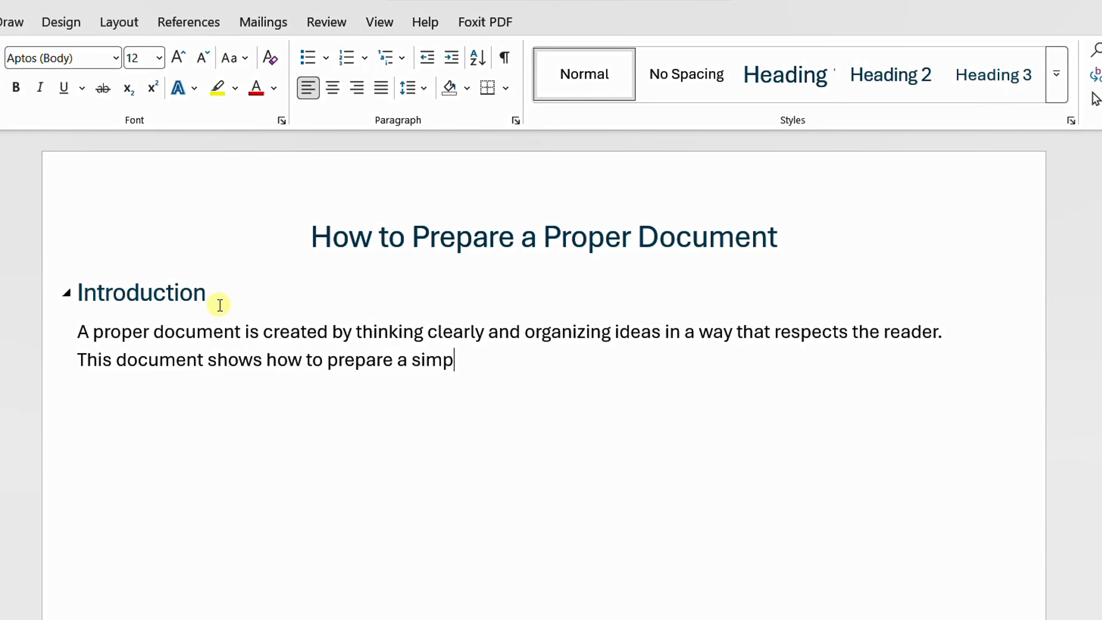
text(le but clear )
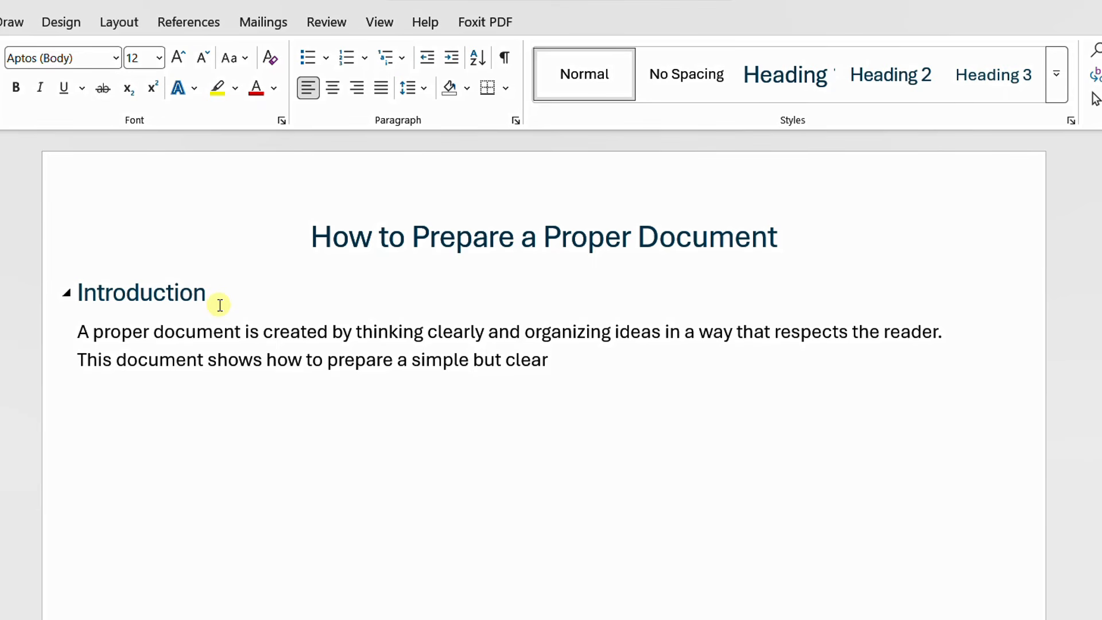
text(documn)
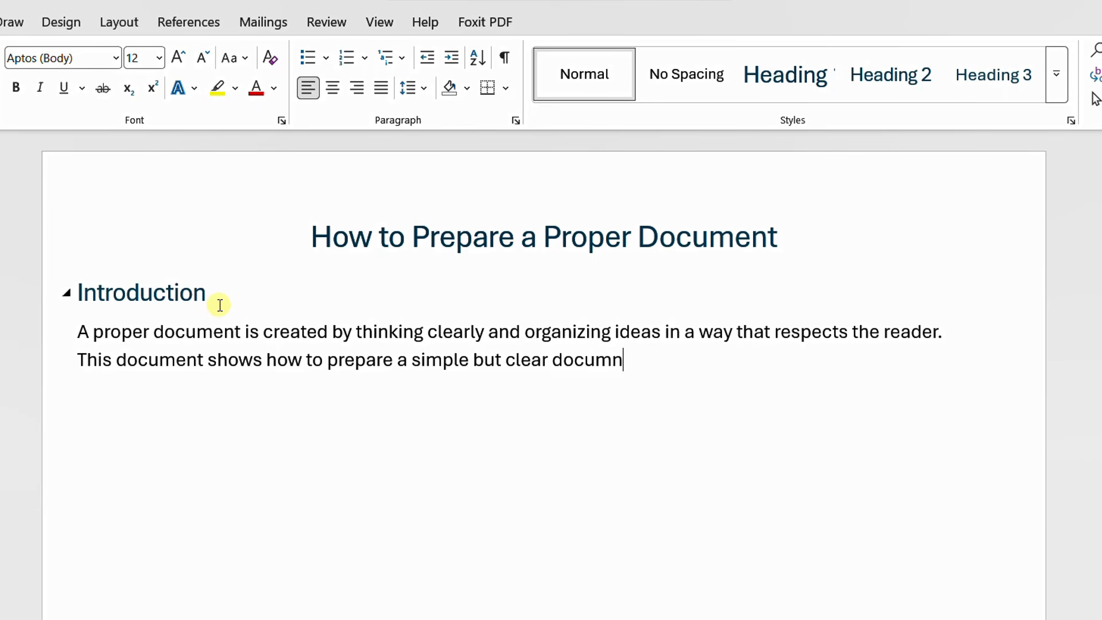
key(BackSpace)
text(ent using ba)
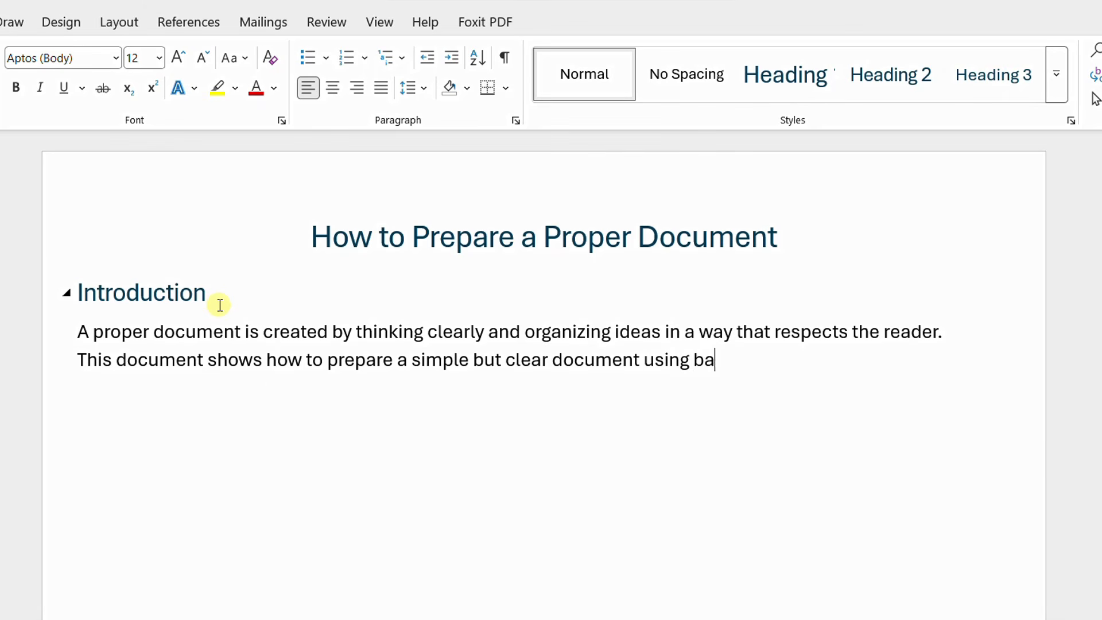
text(sic structure and)
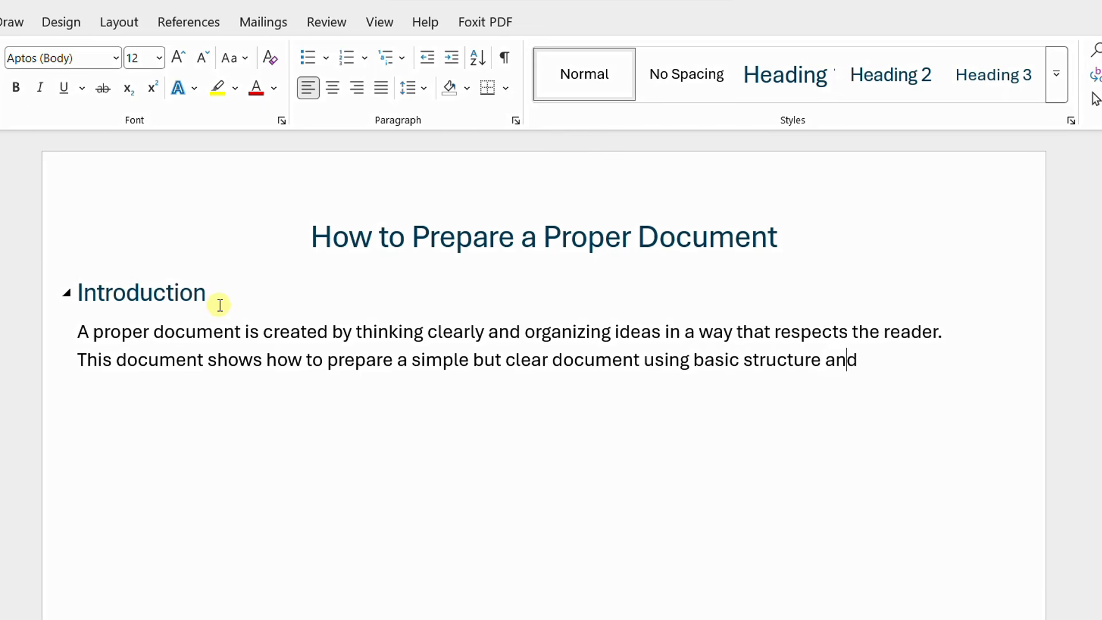
text( formatting.)
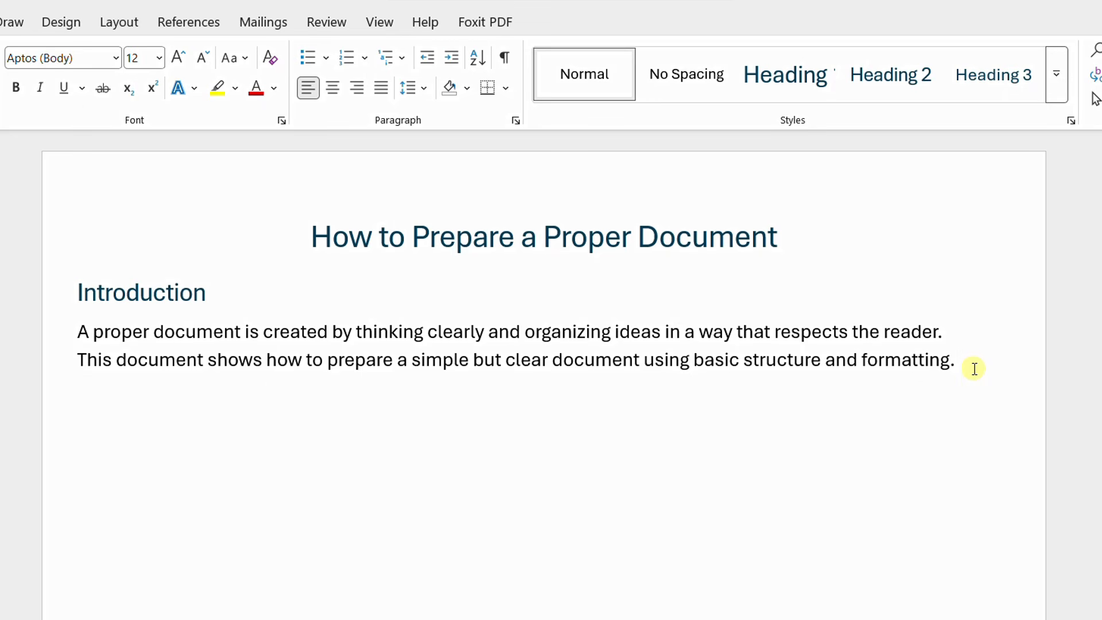
Add the line "Step One: Think Before You Type" below the introduction text and apply the Heading 2 style to it
key(Return)
text(Step One: )
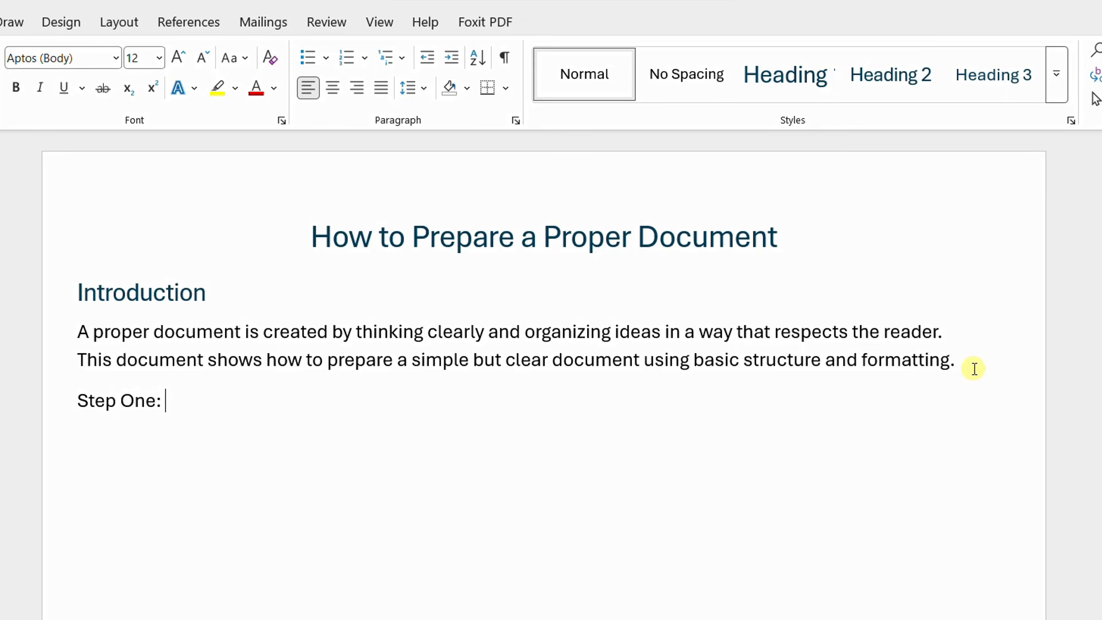
text(Think Before Y)
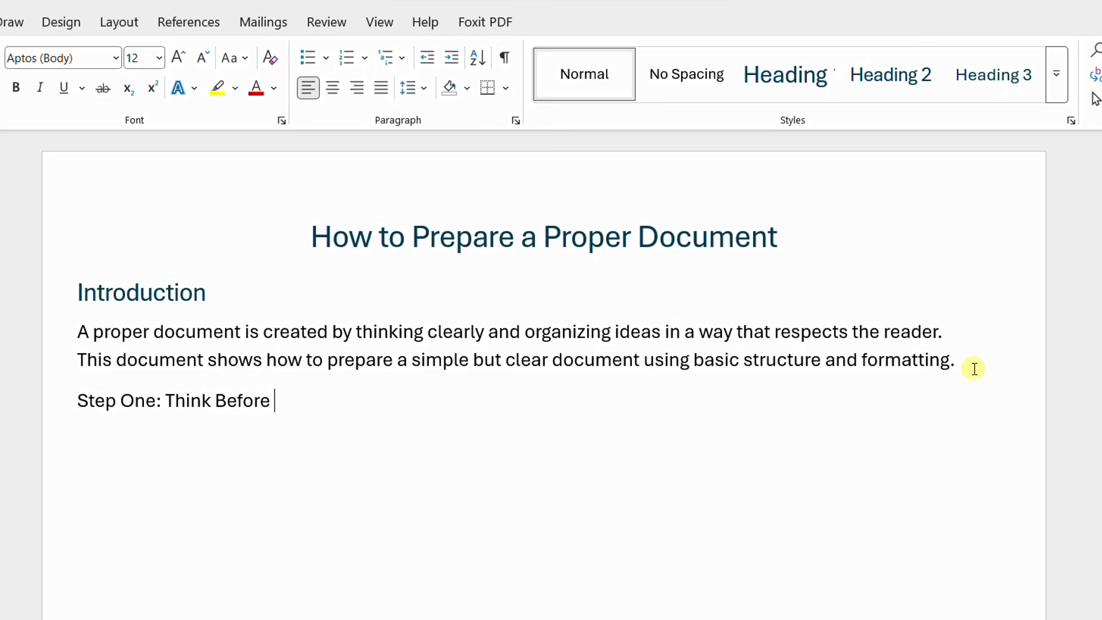
text(ou Type)
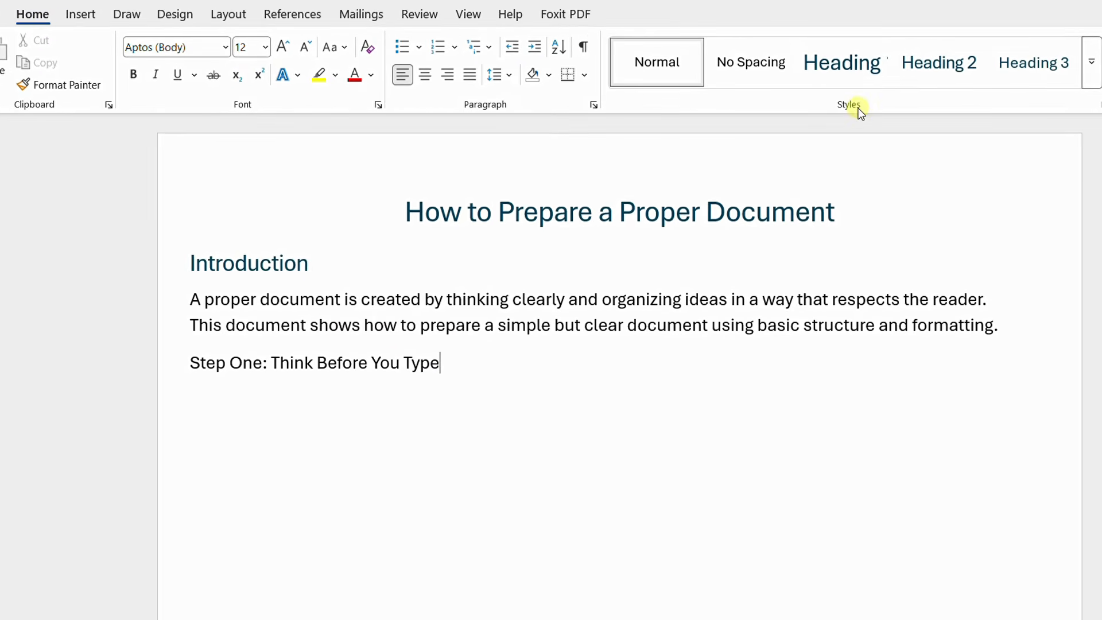
click(930, 65)
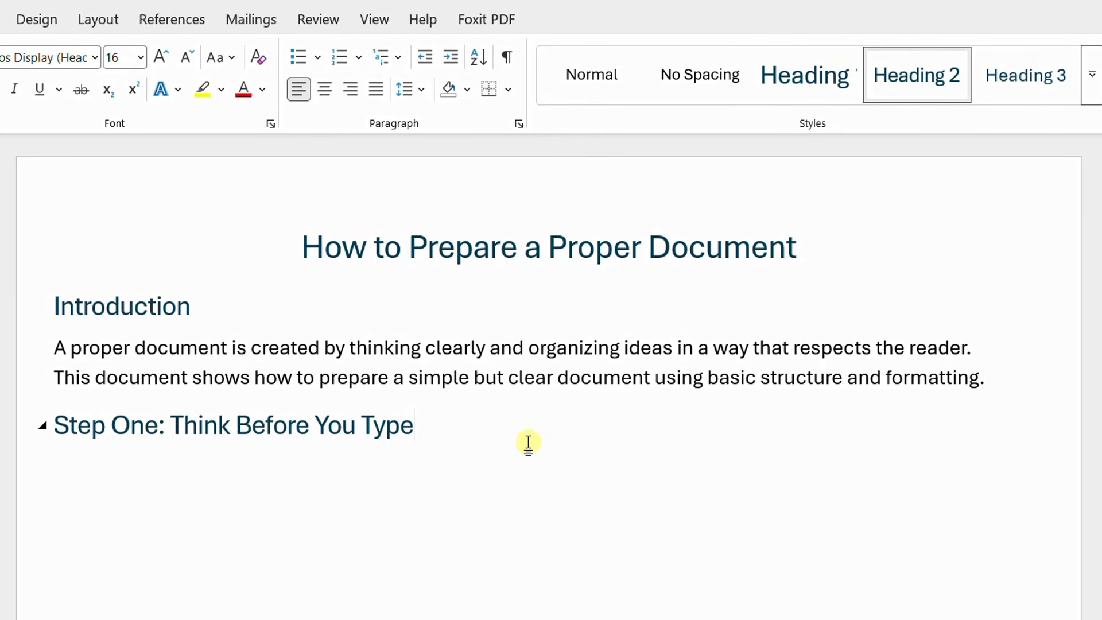
Below the Step One heading, write the body text "Before writing, pause and think about your message."
key(Return)
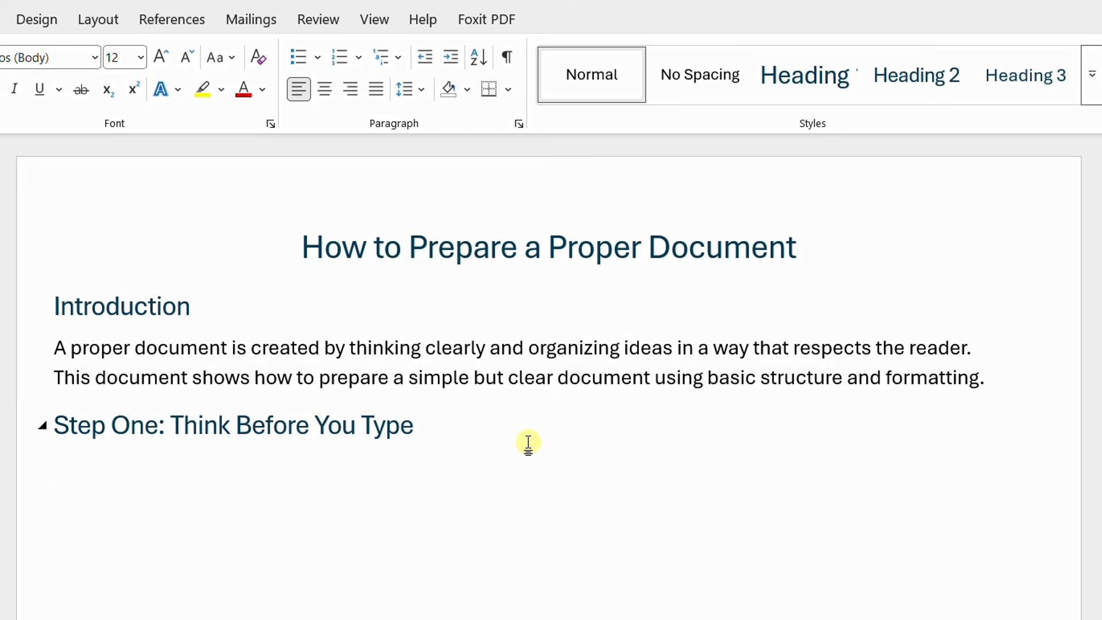
text(Before w)
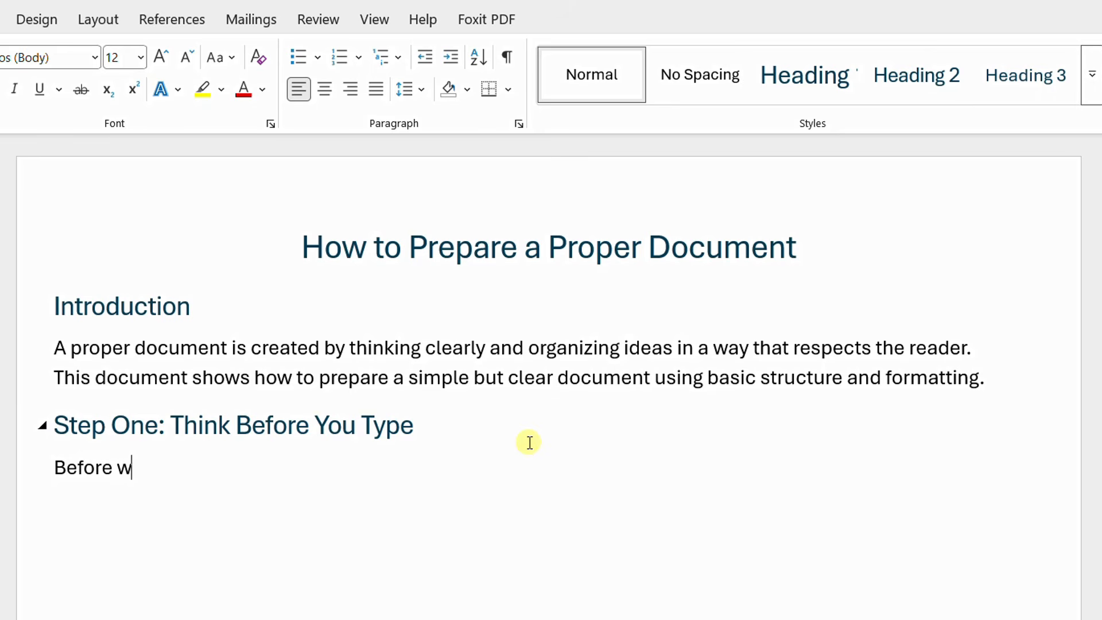
text(riting, pa)
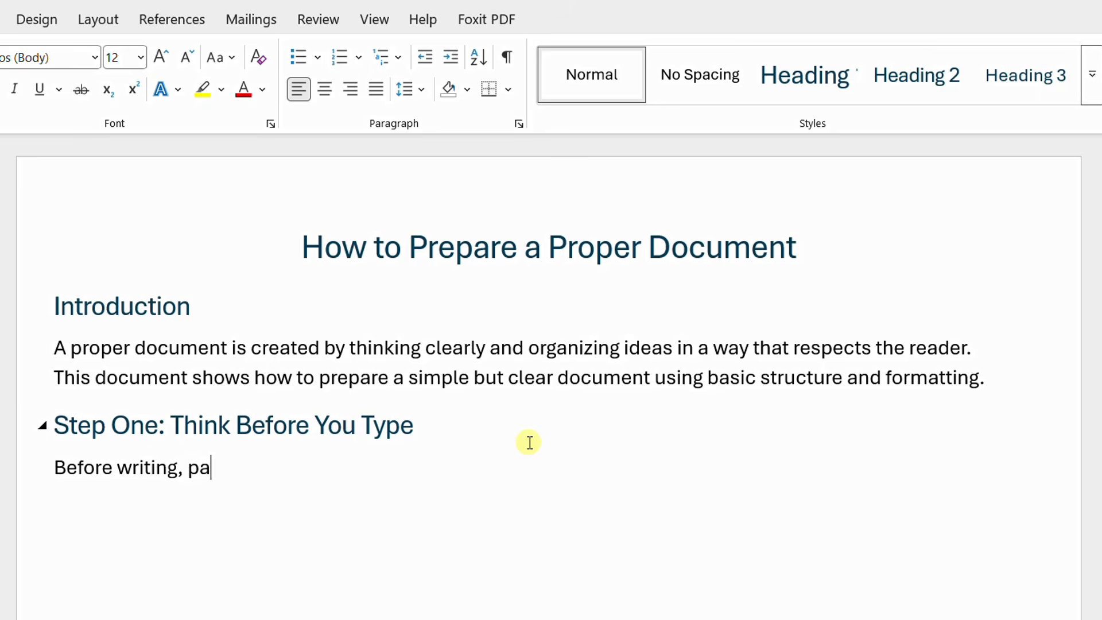
text(use and th)
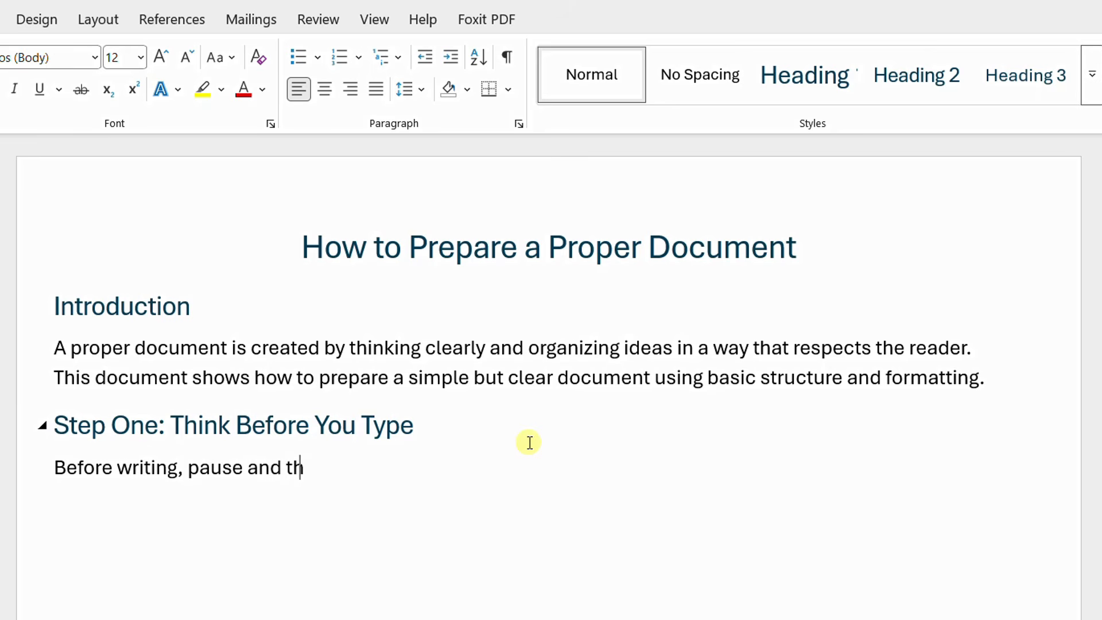
text(ink abou)
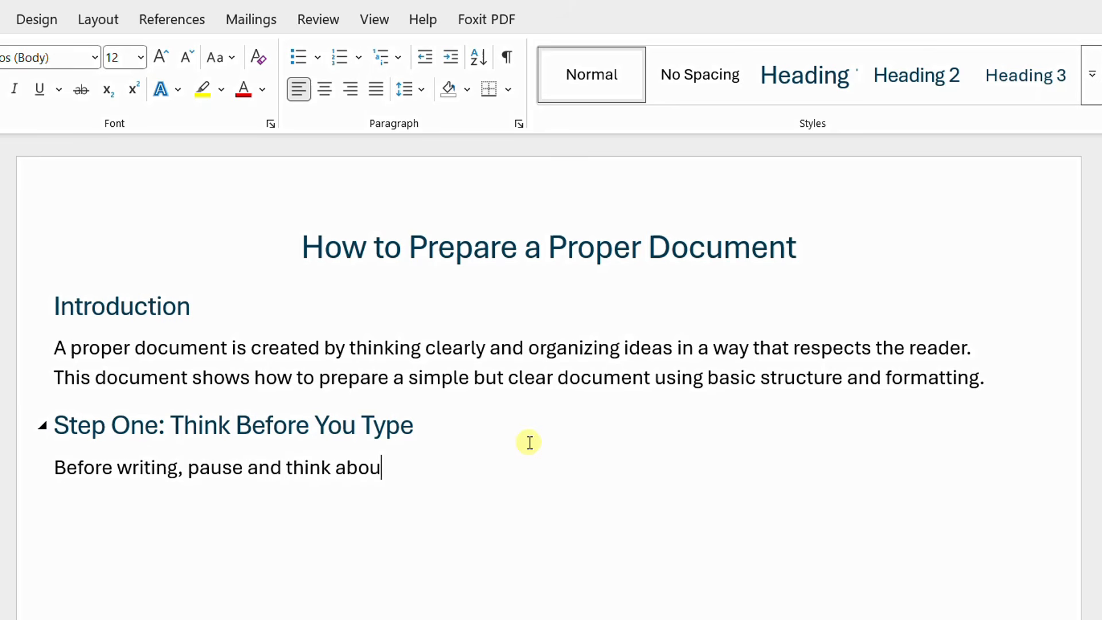
text(t your message.)
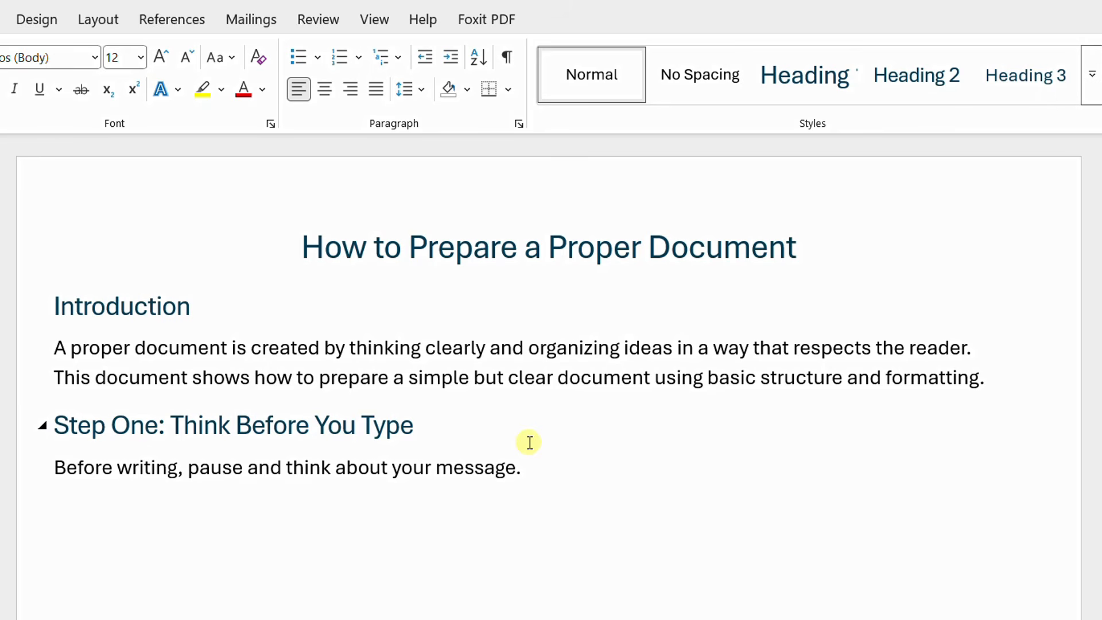
On the next line of the Step One text, write "Decide what the document is about and what the reader should understand first."
text(Decide )
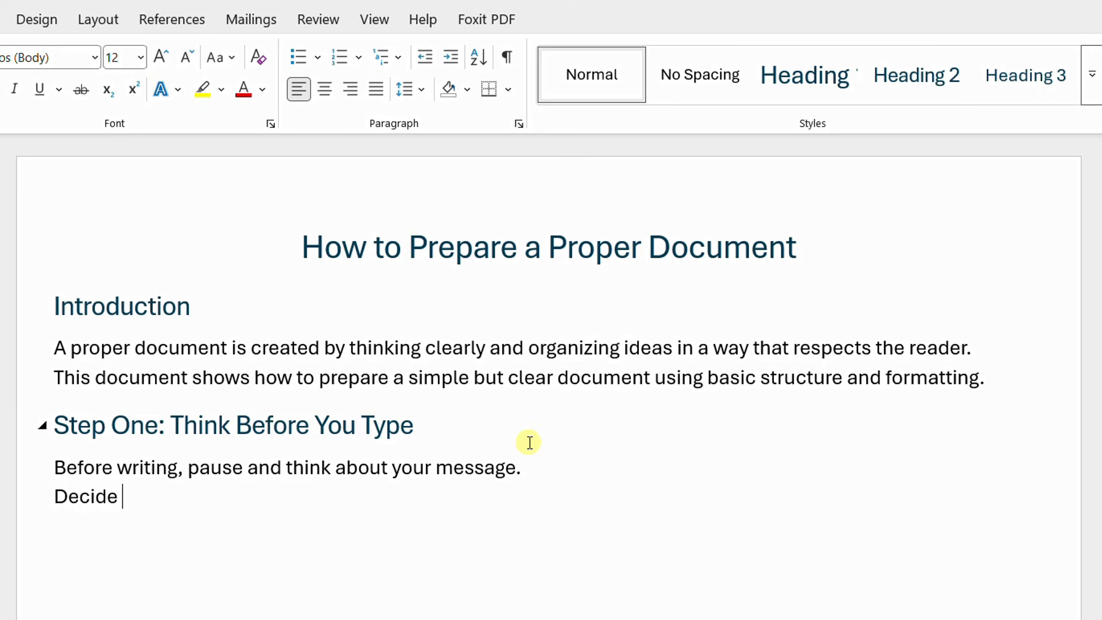
text(what the do)
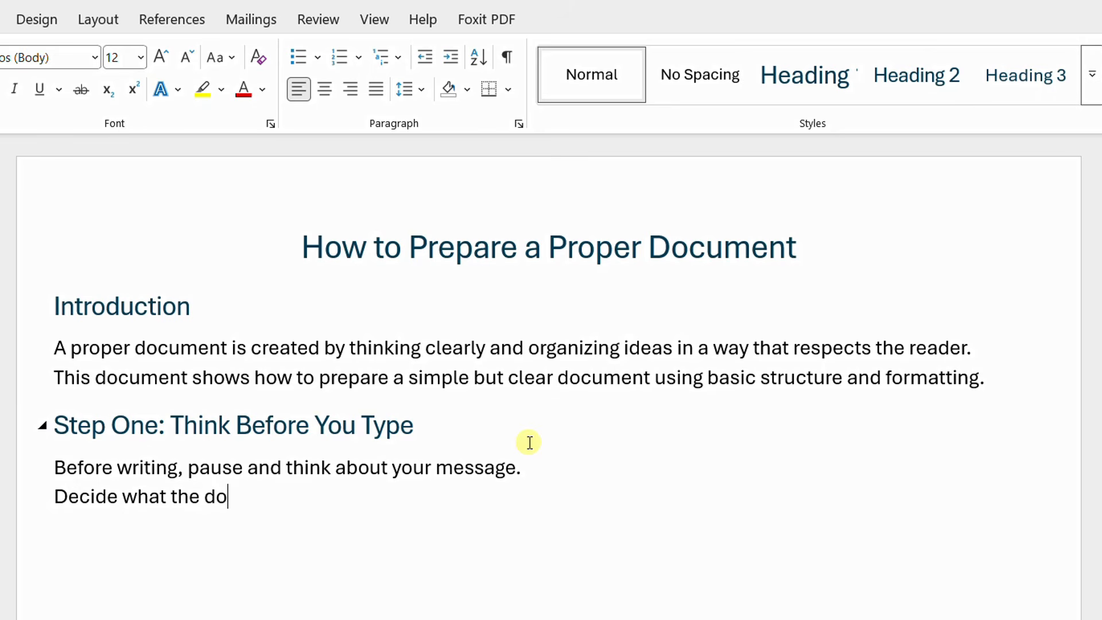
text(cument is about an)
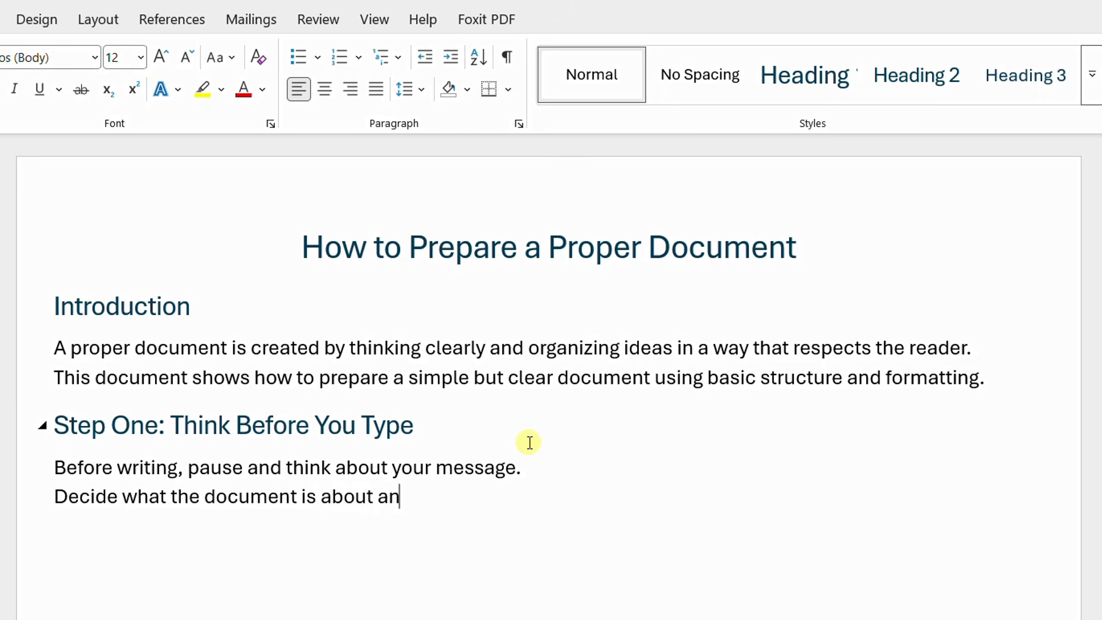
text(d what the)
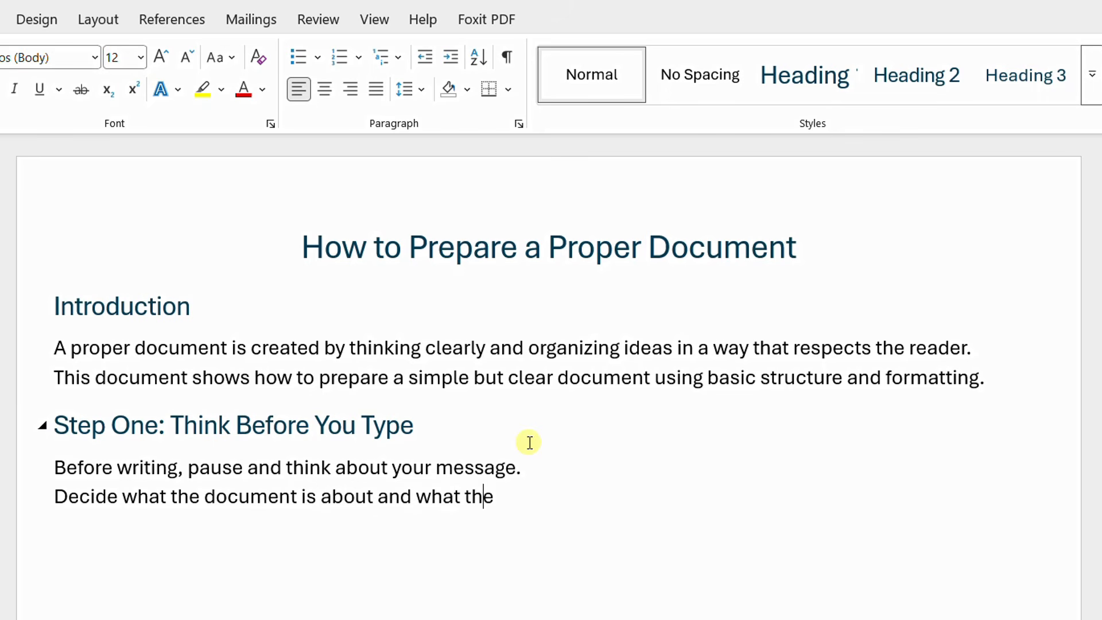
text( reader should undw)
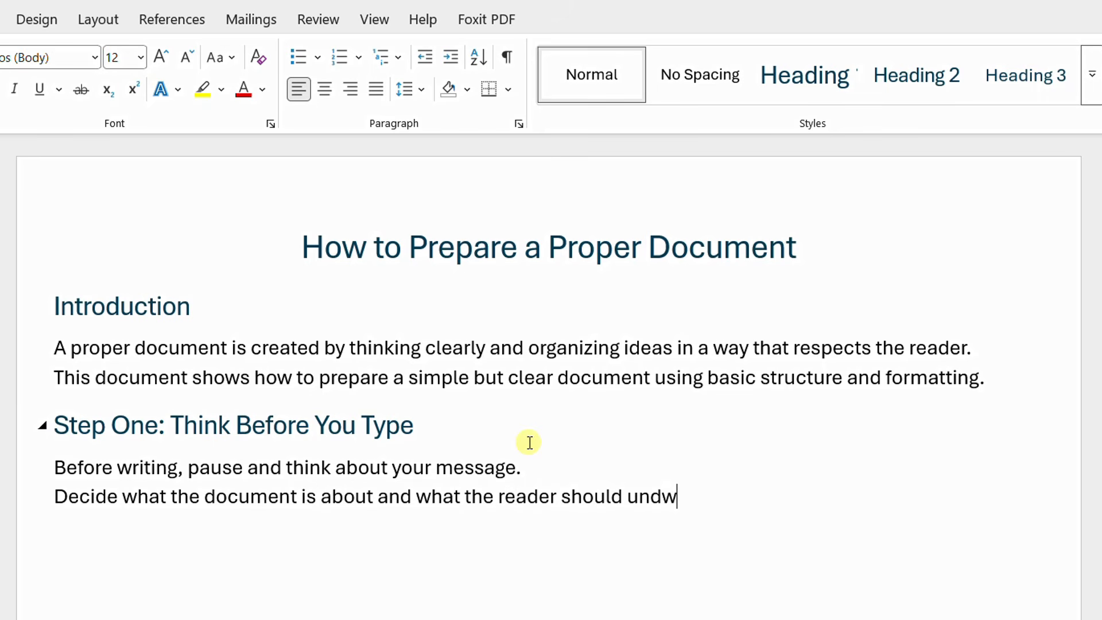
key(BackSpace)
text(erstand first.)
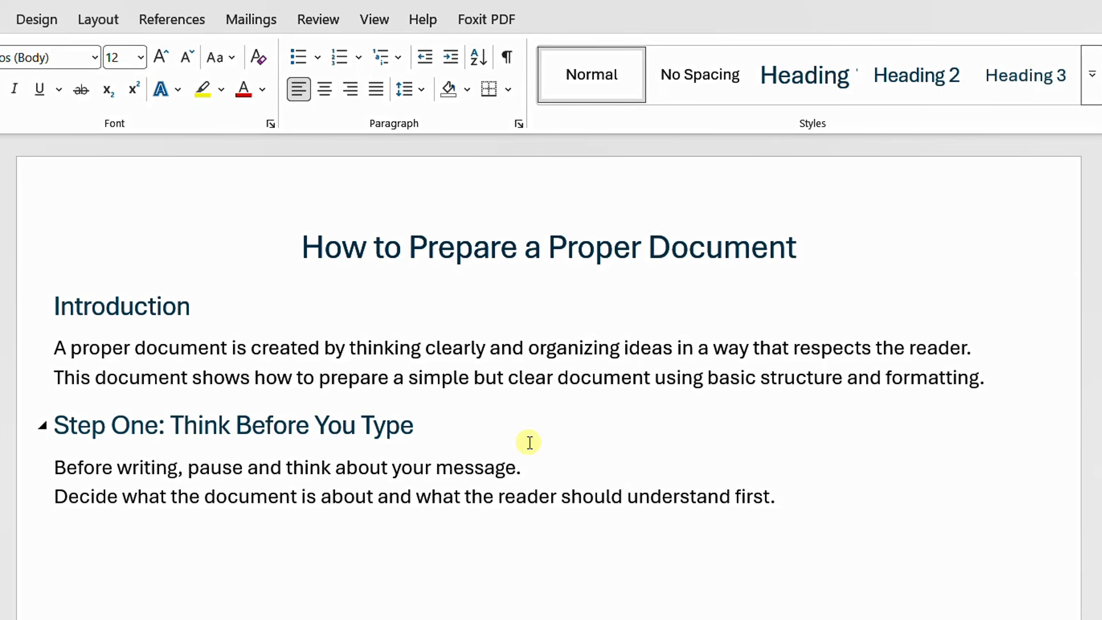
Add a third line to the Step One text reading "Clear thinking at the beginning saves time later."
key(Return)
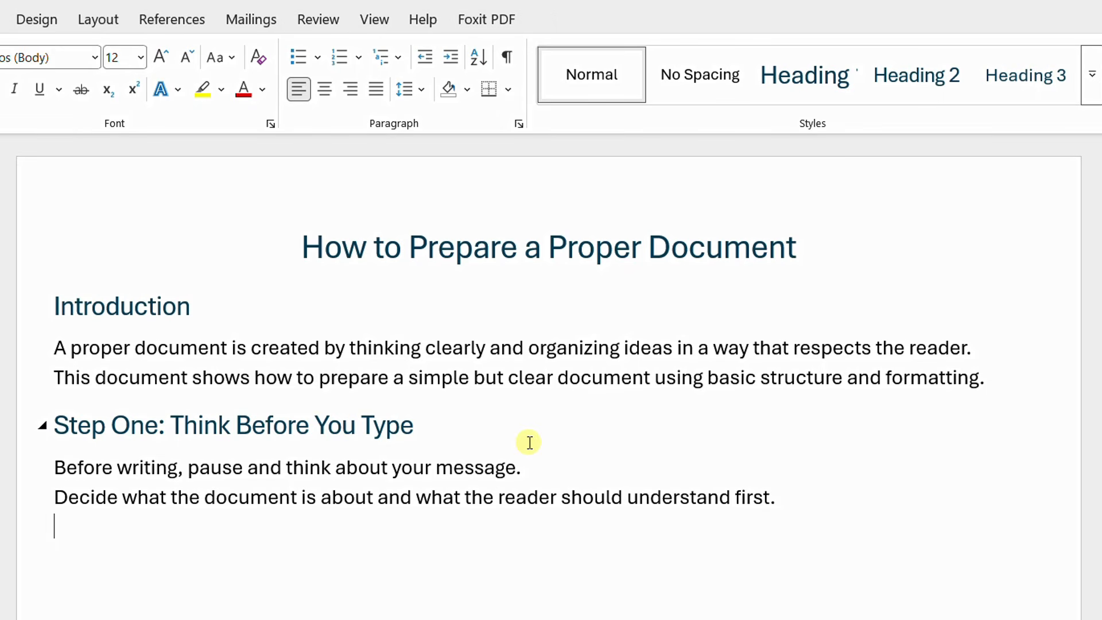
text(Clear thin)
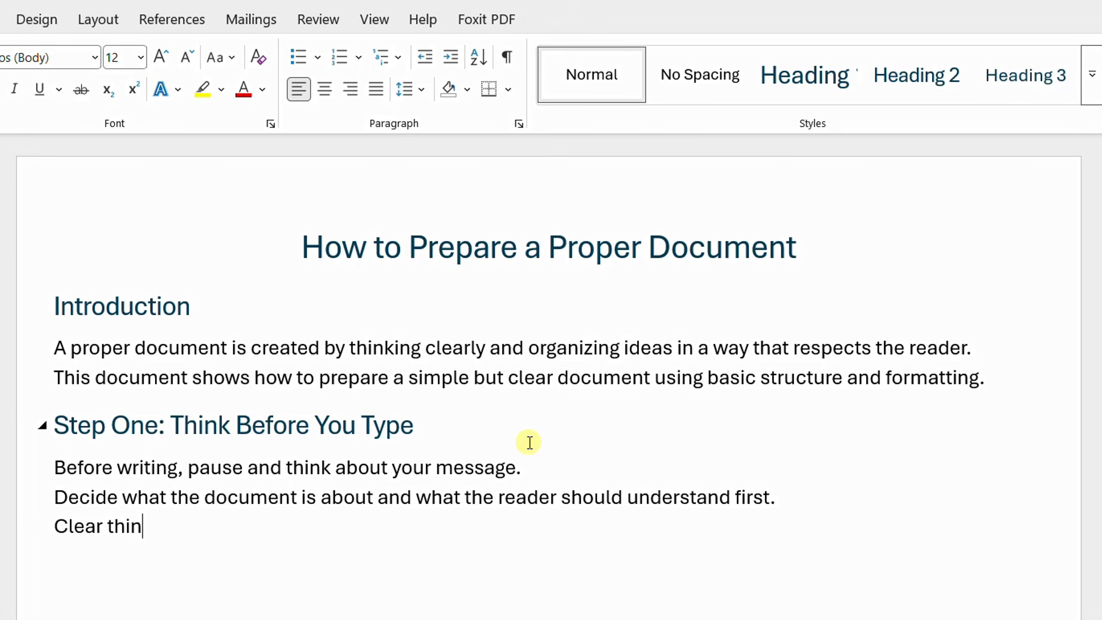
text(king)
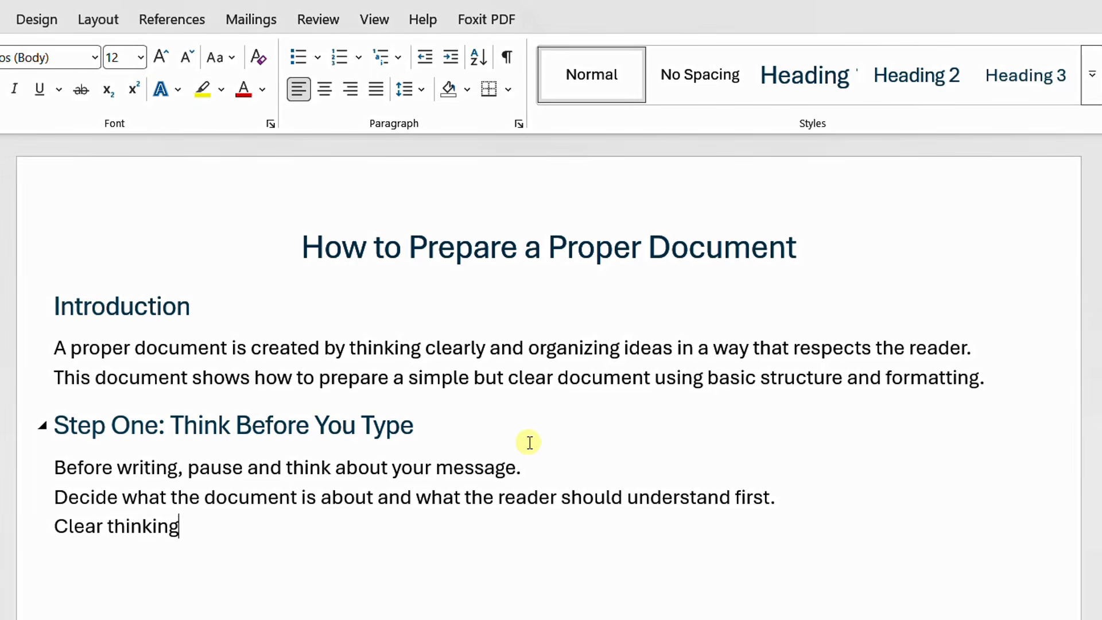
text( at the beginni)
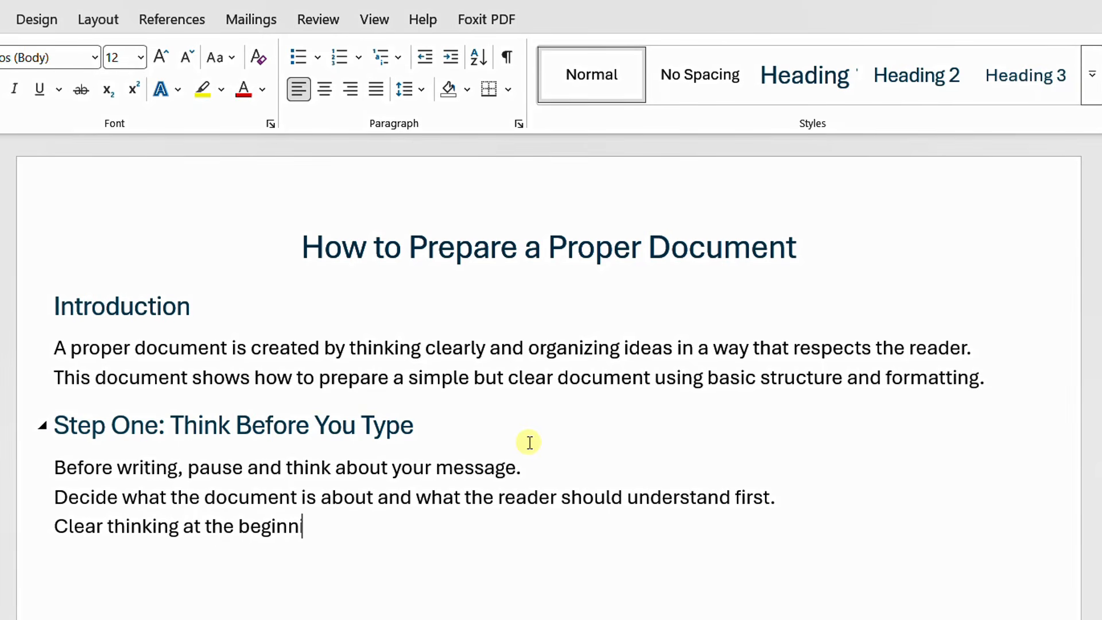
text(ng saves )
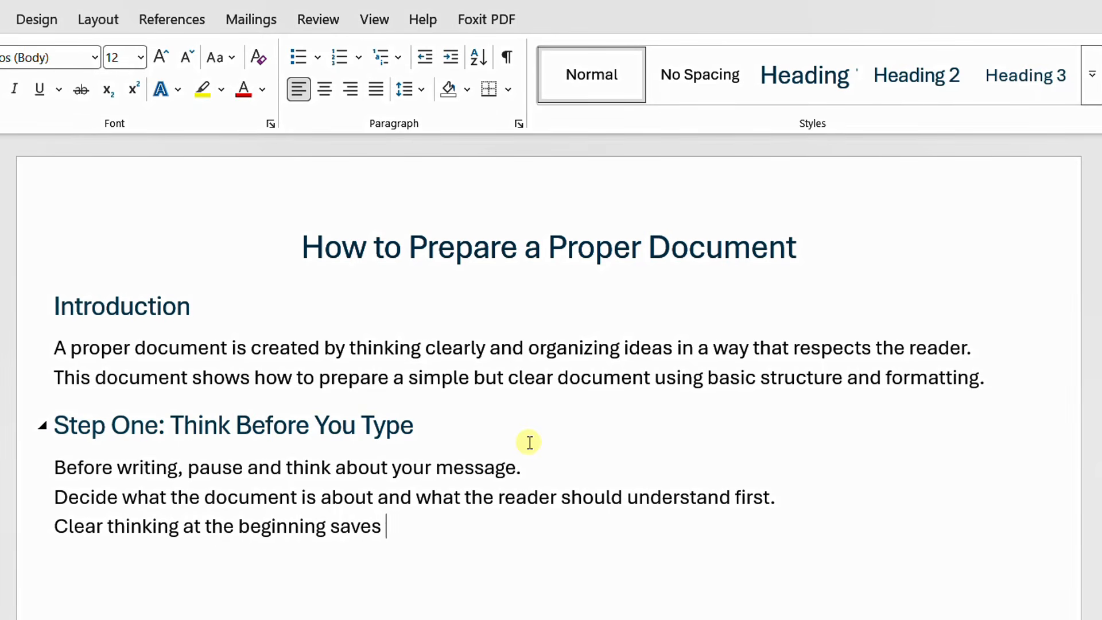
text(time )
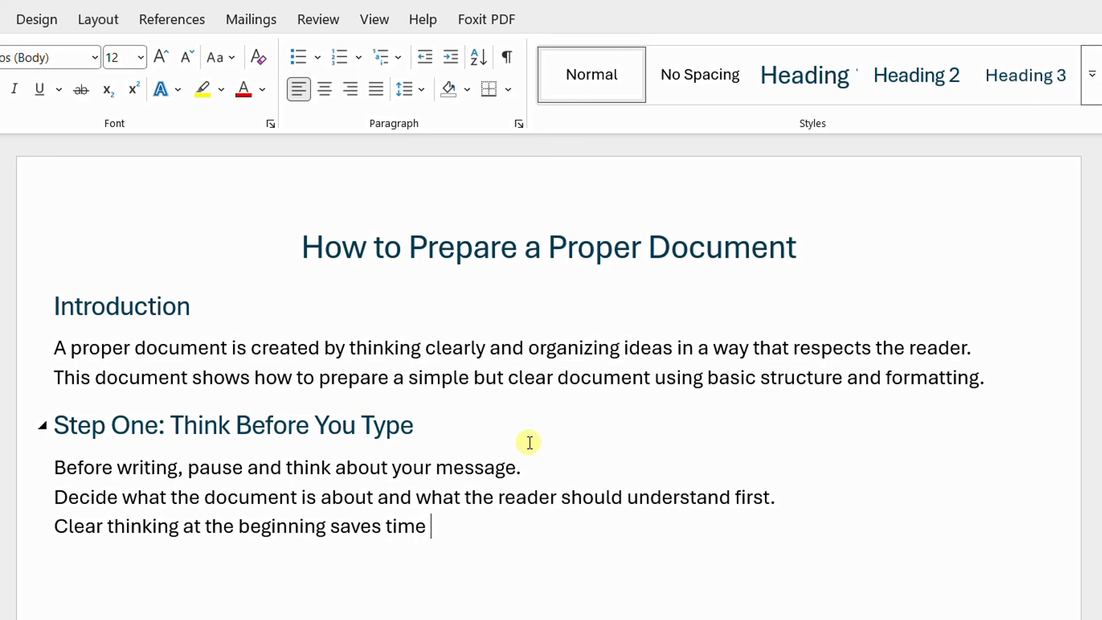
text(later.)
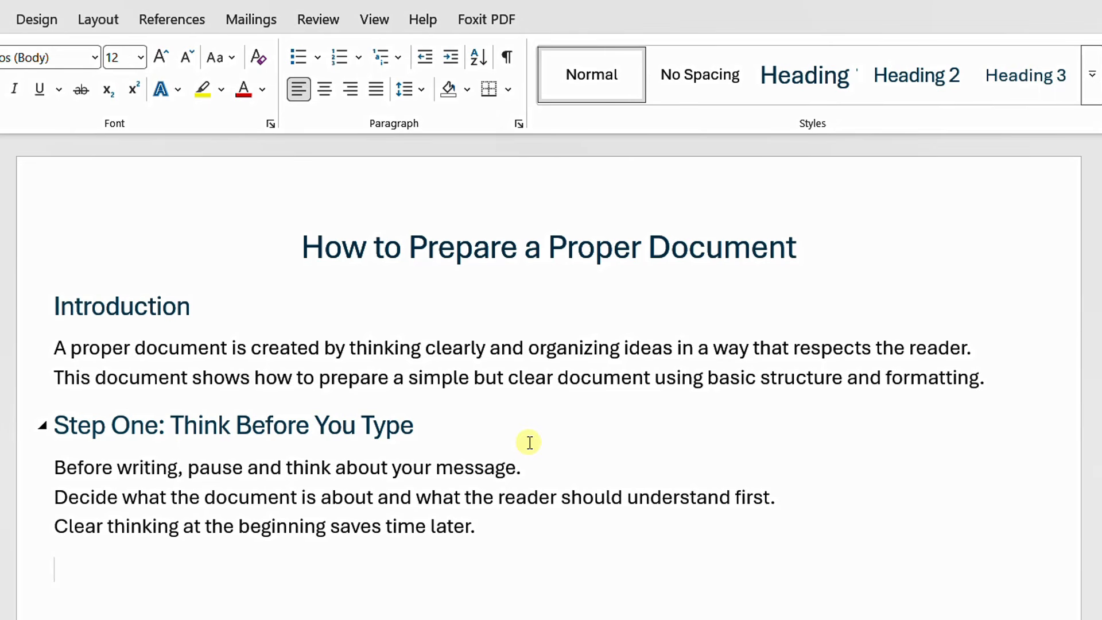
Add the line "Step Two: Organise Your Ideas" below the Step One text and apply the Heading 2 style to it
text(Step Two)
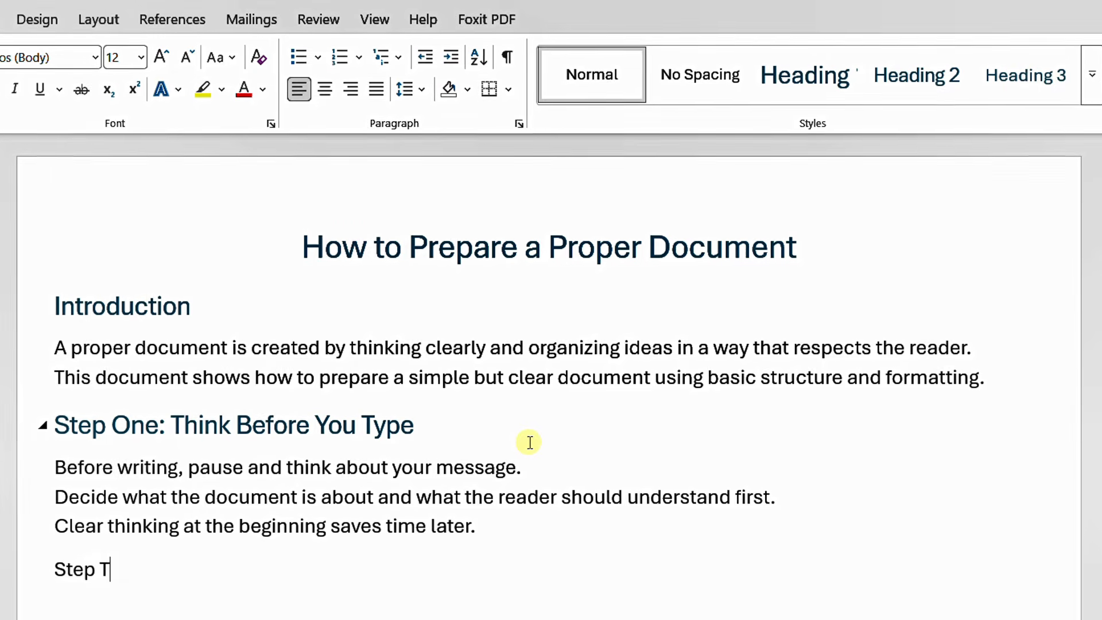
text(:)
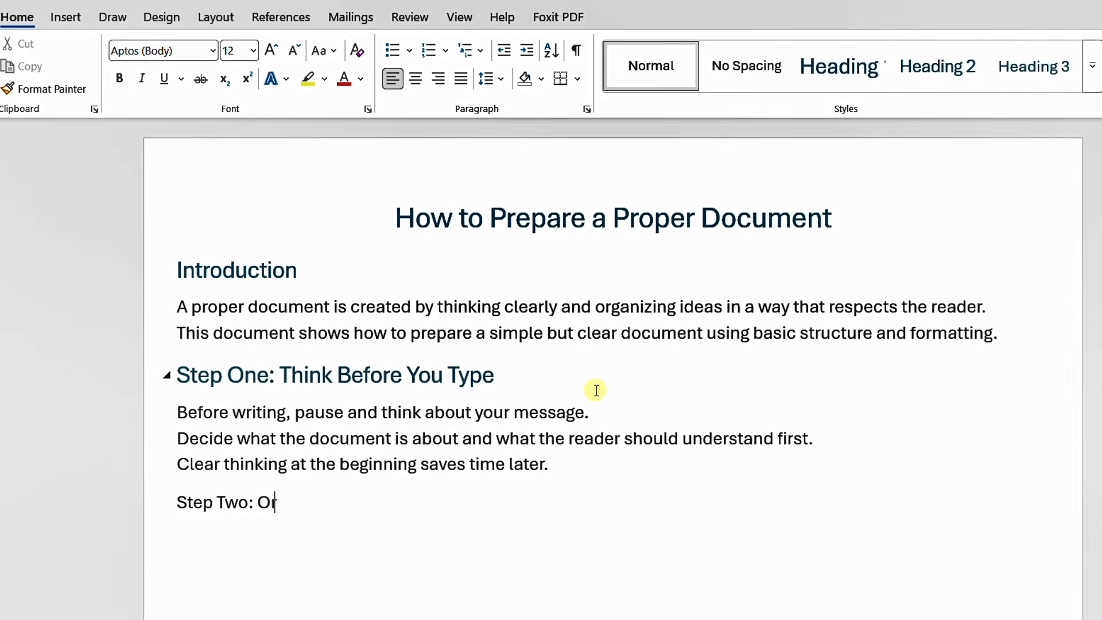
text(ganise Y)
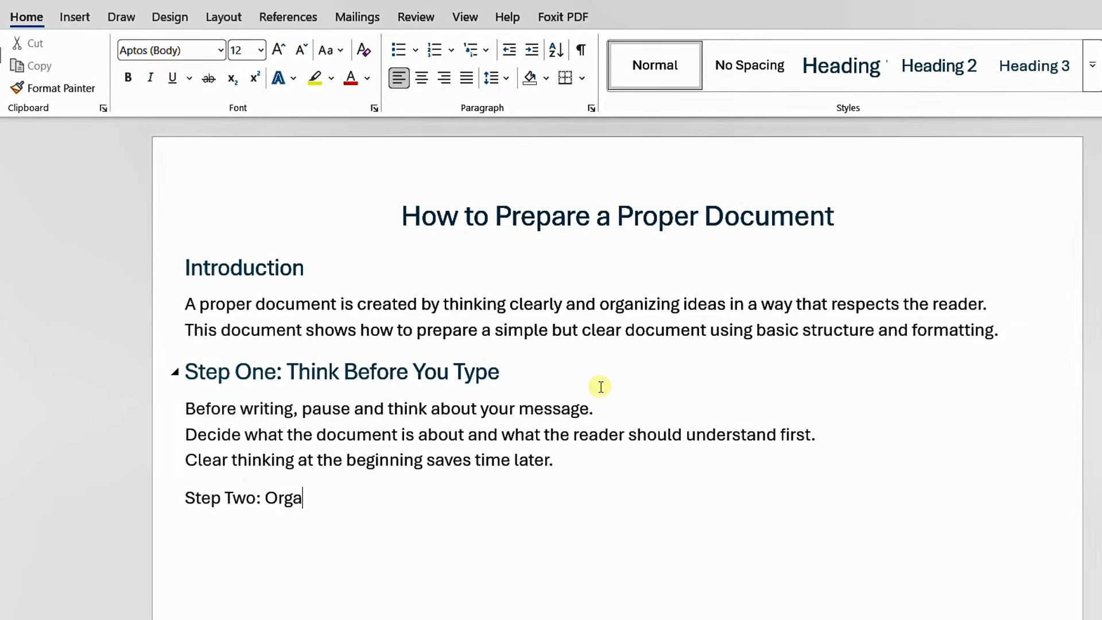
text(ou)
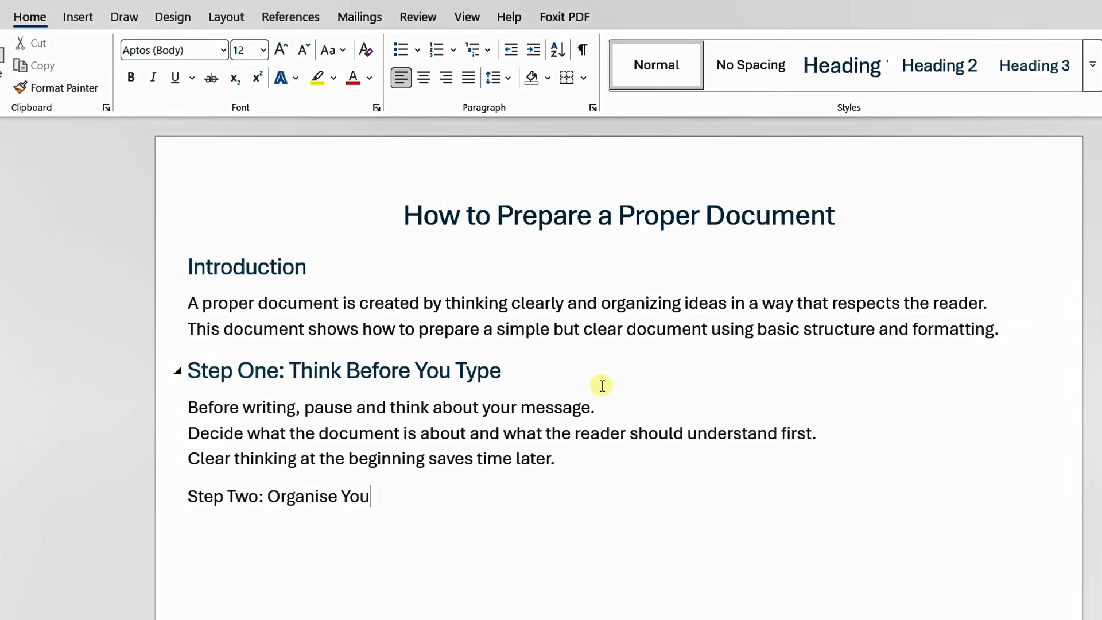
text(r Ideas)
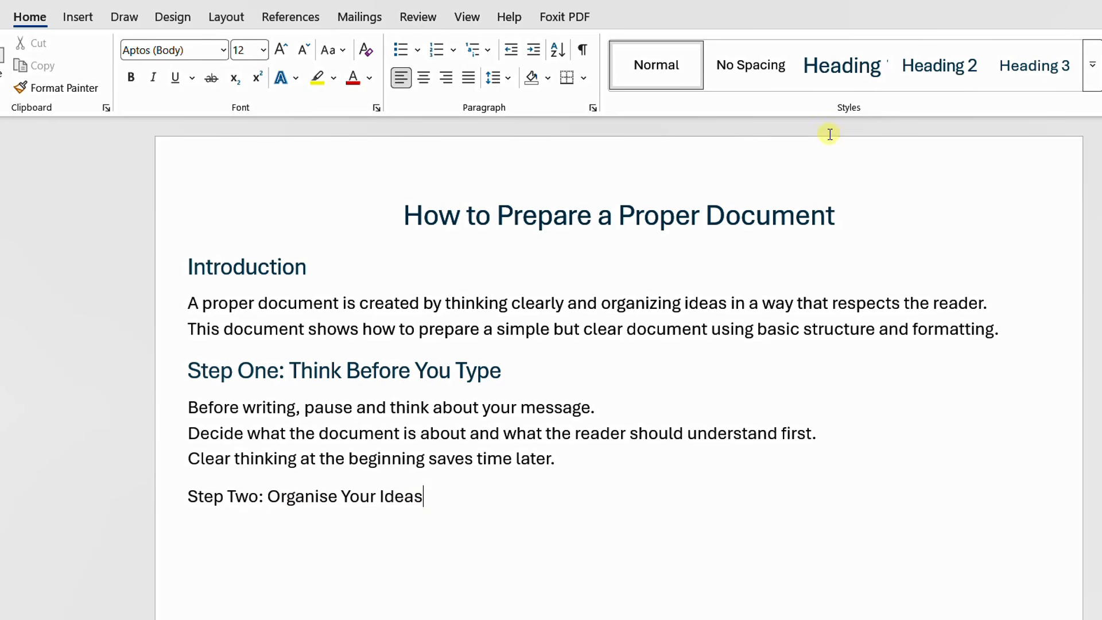
click(921, 68)
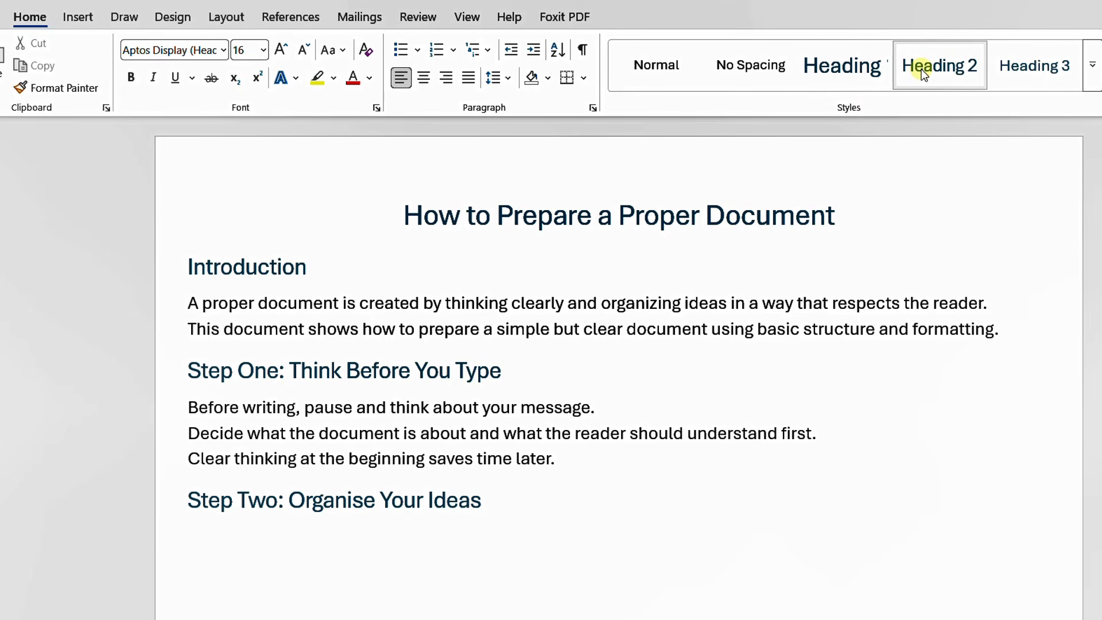
Below the Step Two heading, write "Organise your ideas into clear parts." and start a new line
key(Return)
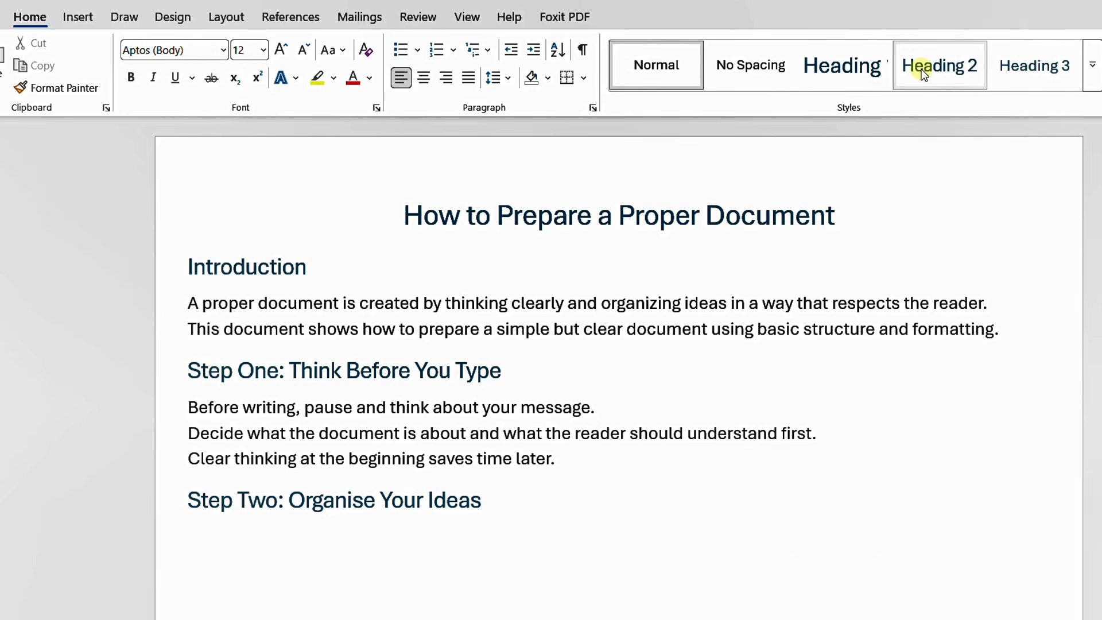
text(Organise )
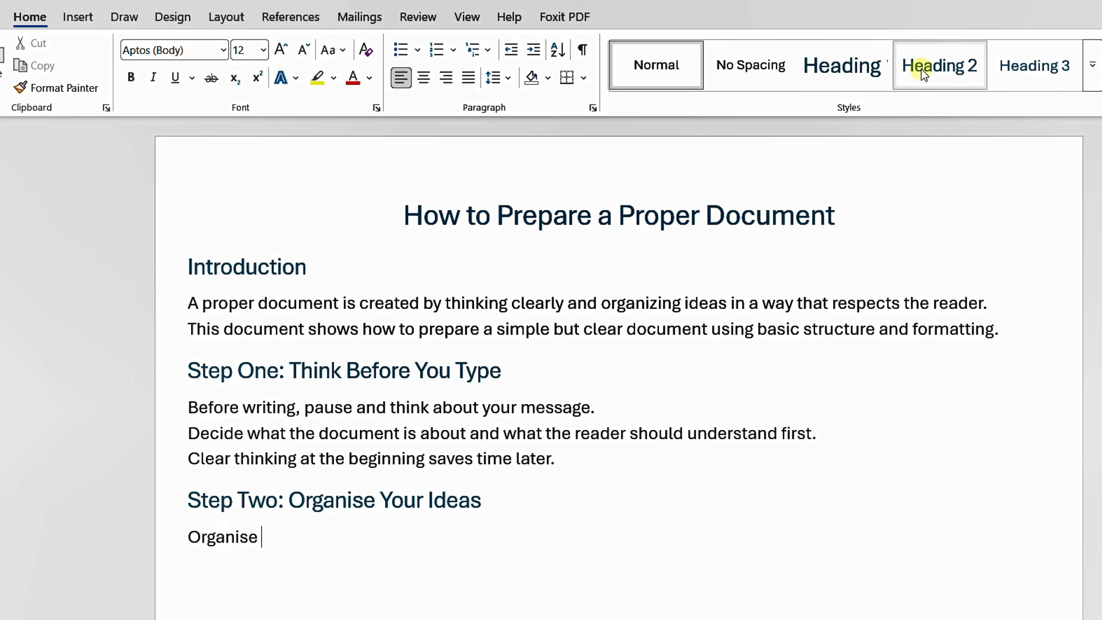
text(your ideas)
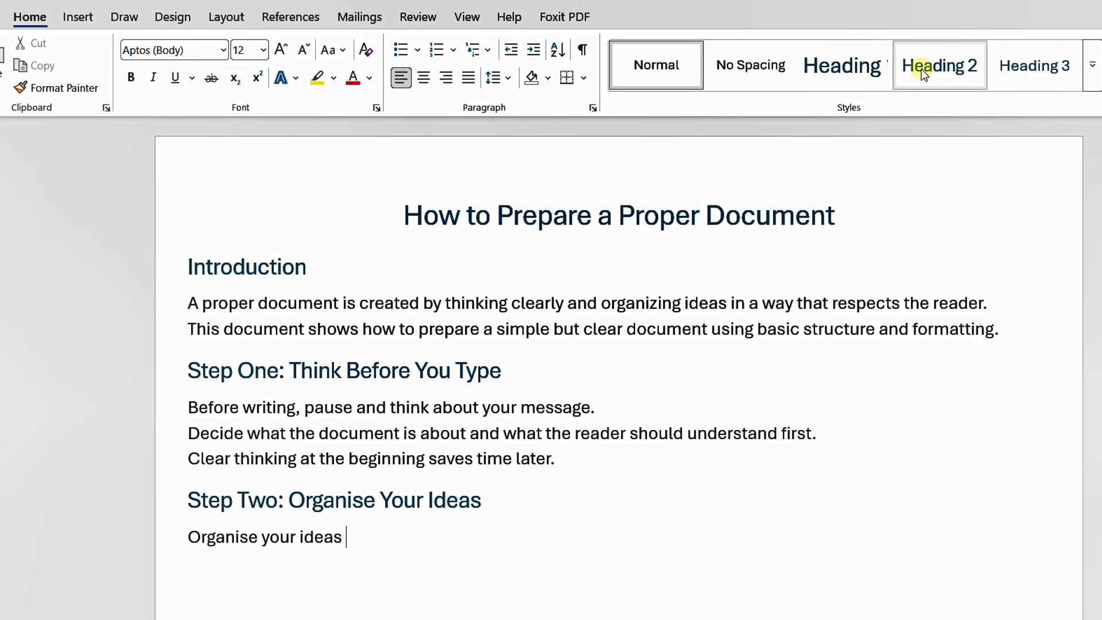
text( into clear )
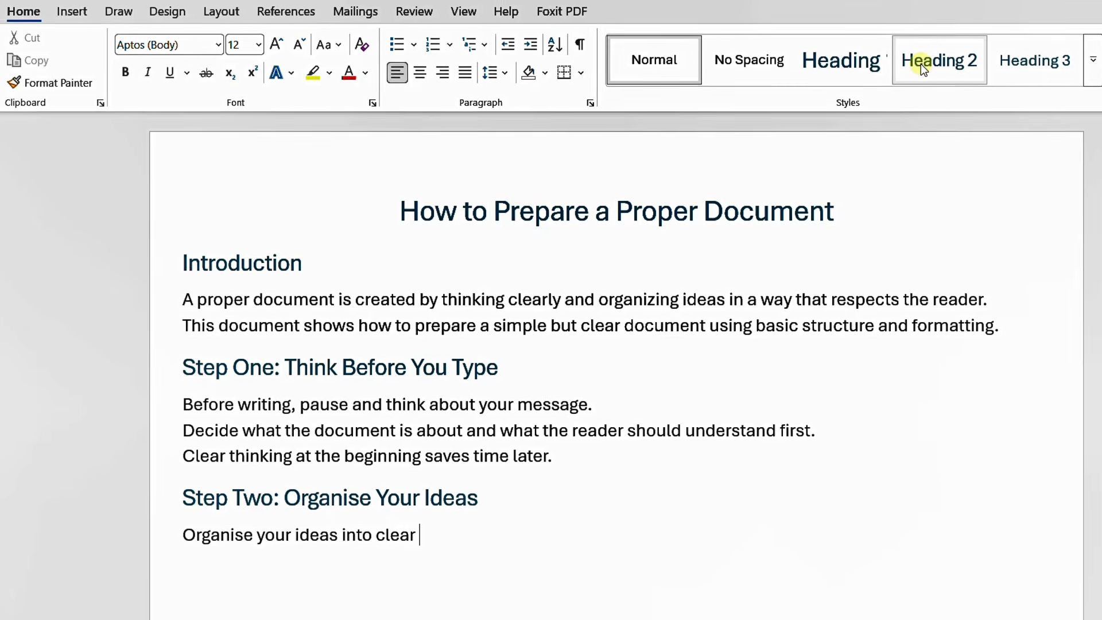
text(parts.)
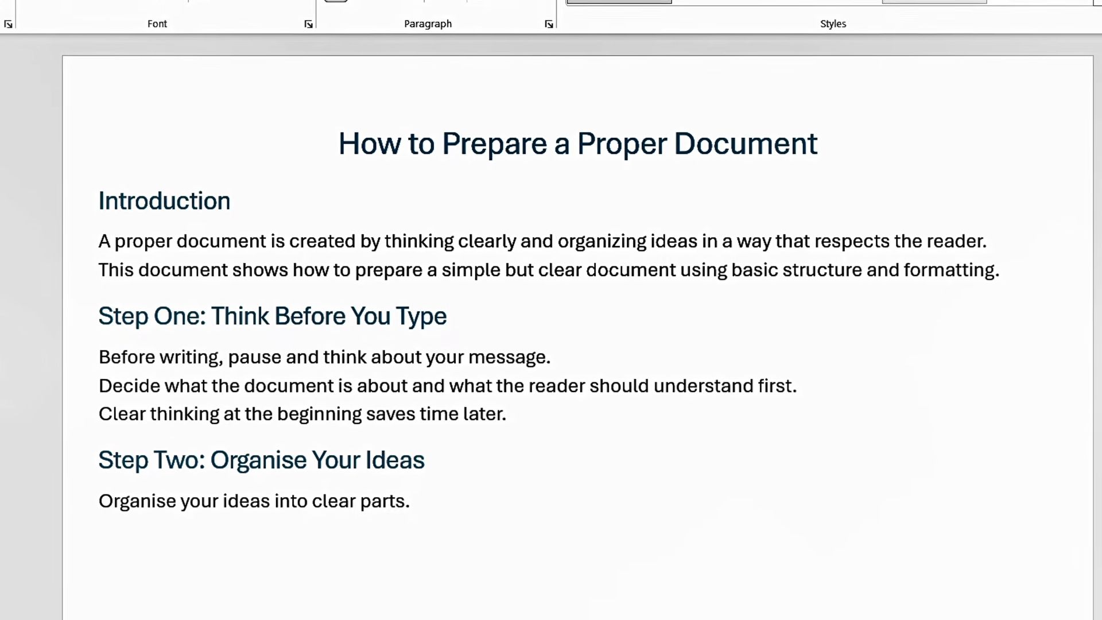
key(Return)
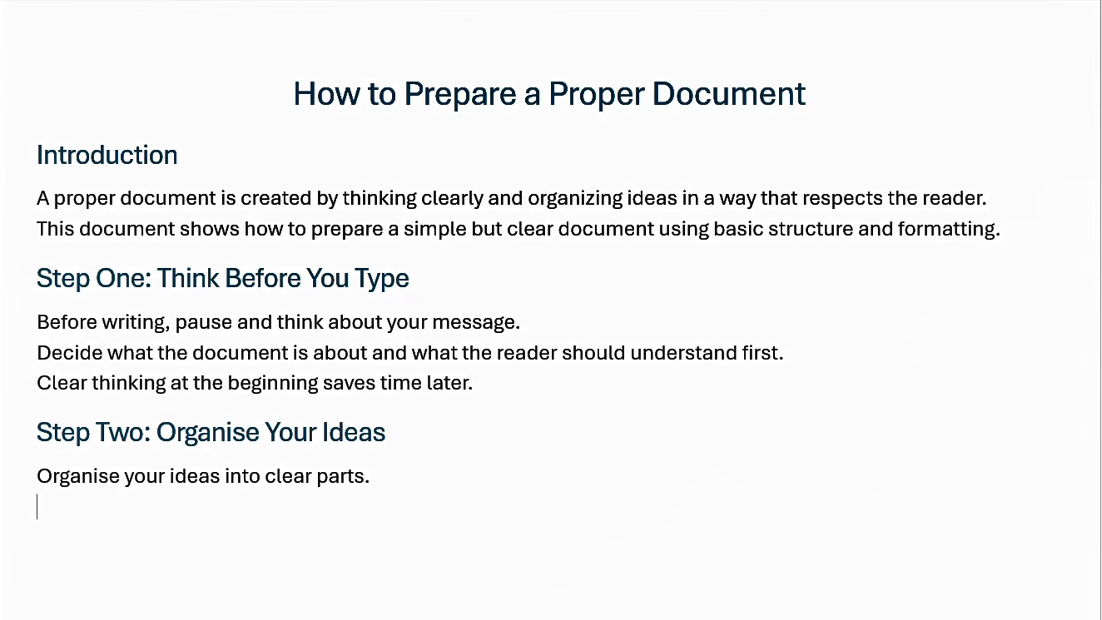
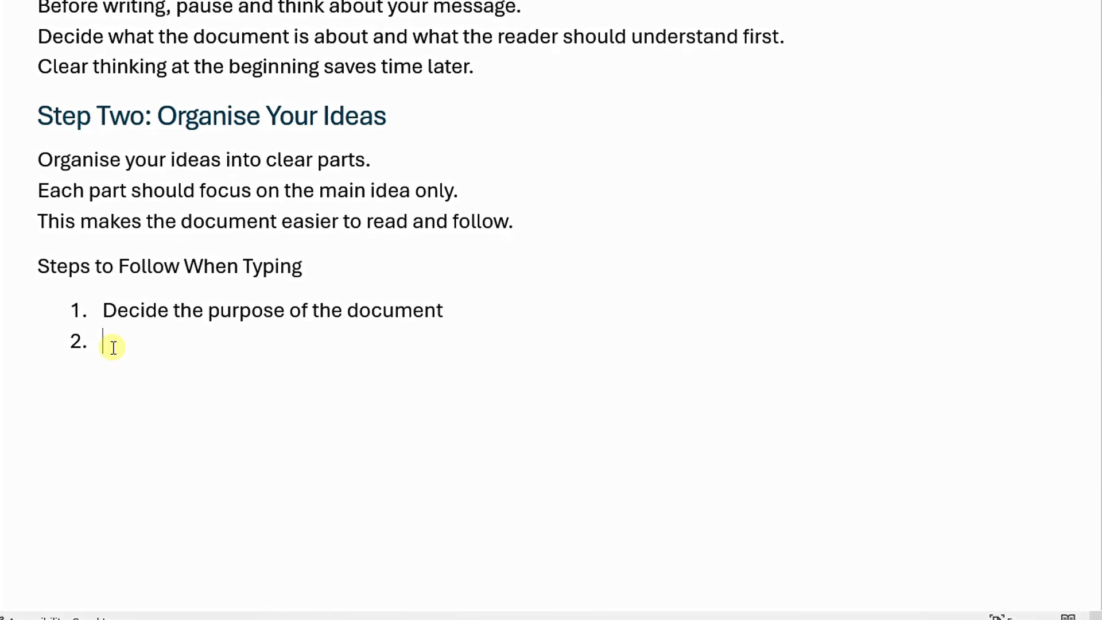
Add "Break the document into smaller ideas" and "Arranger ideas into smaller ideas" as items 2 and 3 of the numbered list
text(Break the do)
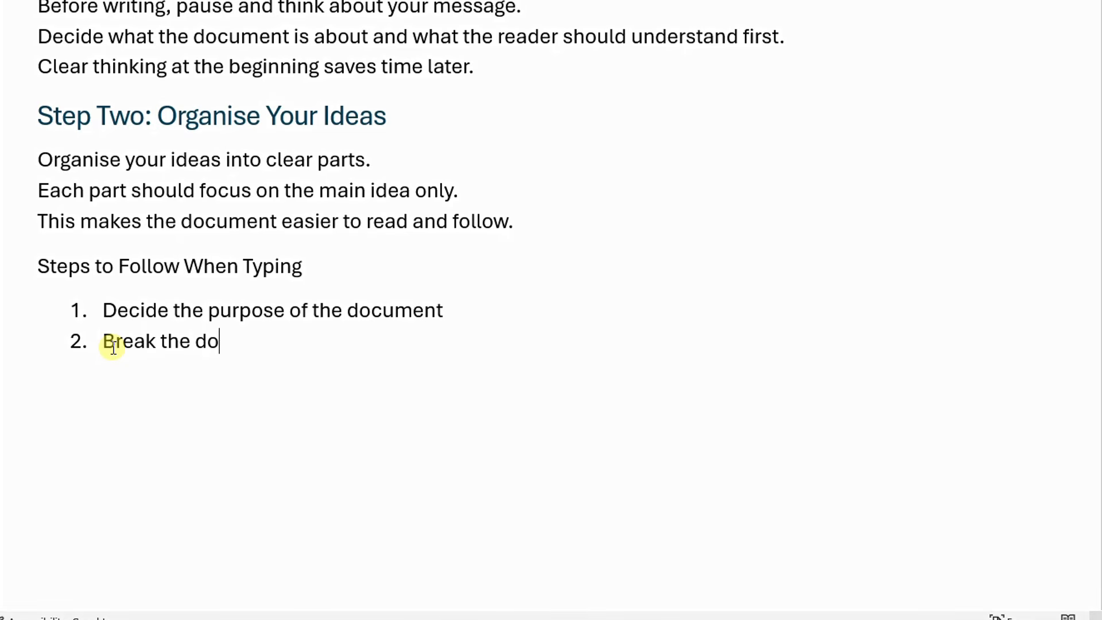
text(cument into )
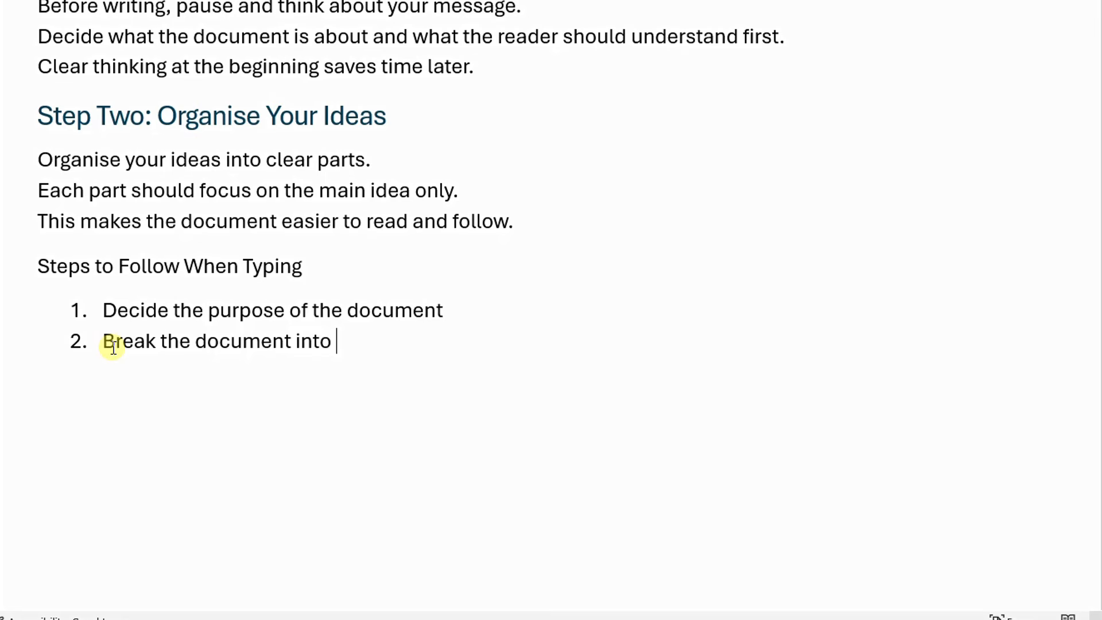
text(smaller i)
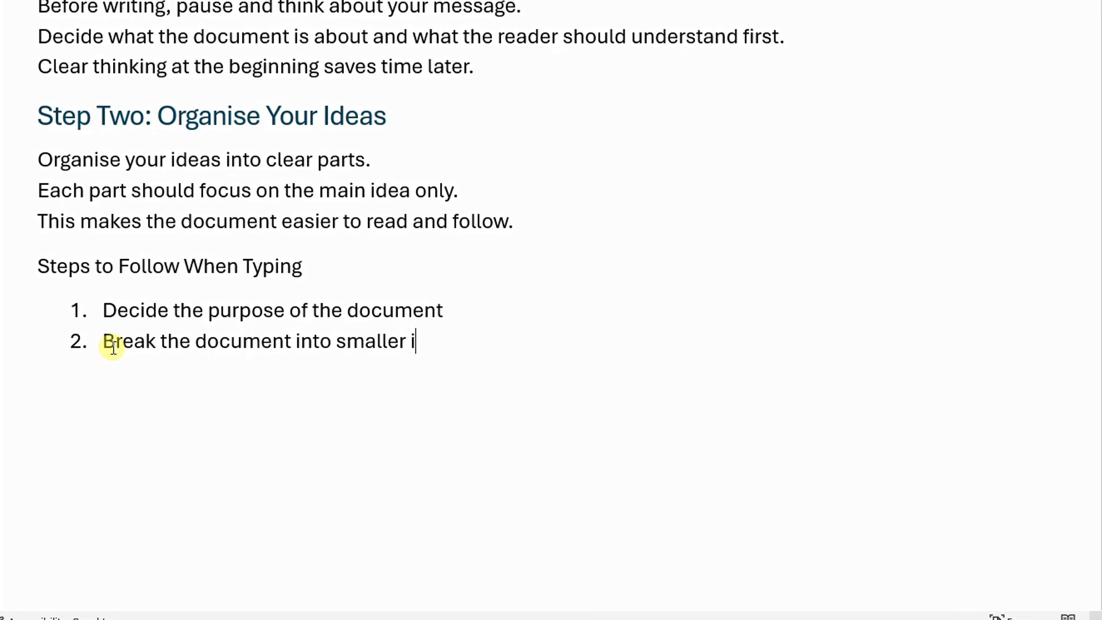
text(deas)
key(Return)
text(Arranger ideas into smaller ideas)
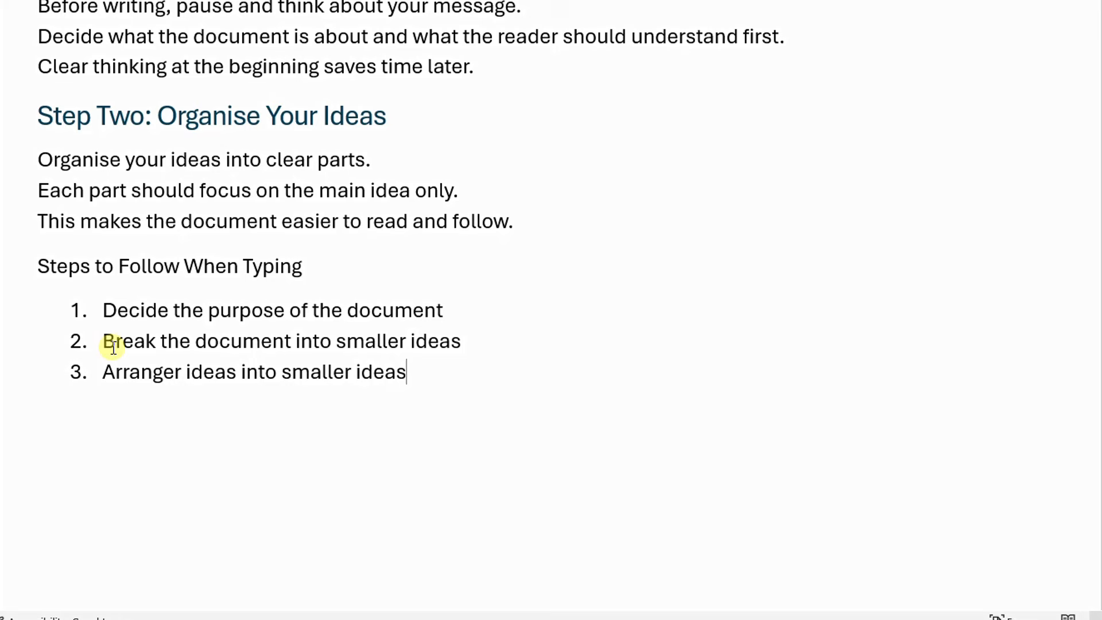
Add "Write each idea in its own paragraph" as item 4 and end the numbered list with a plain paragraph below
key(Return)
text(Write e)
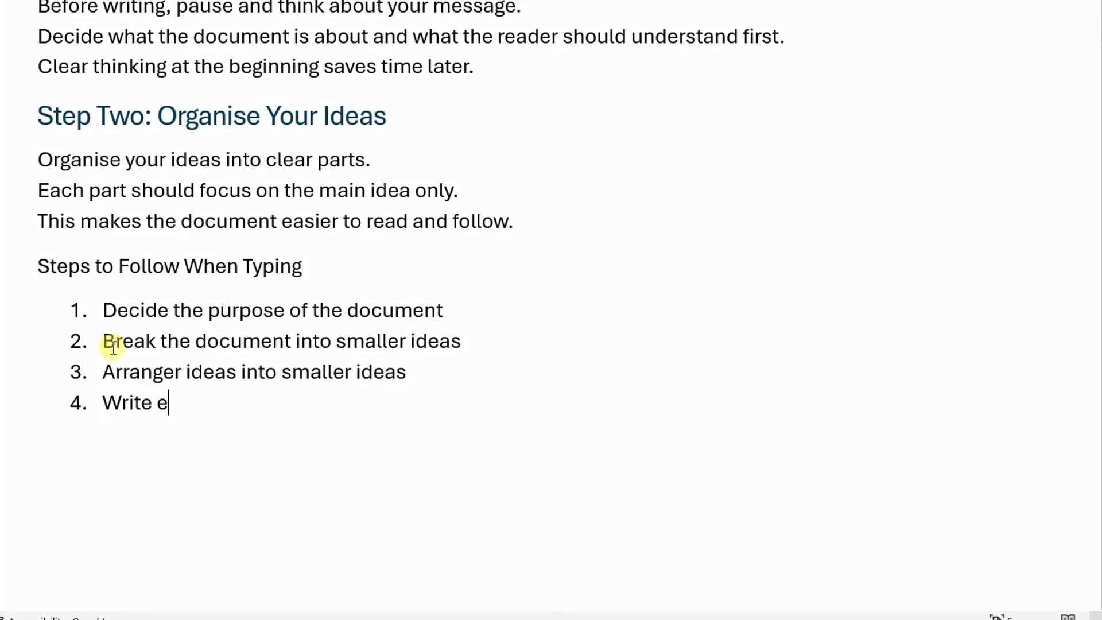
text(ach idea)
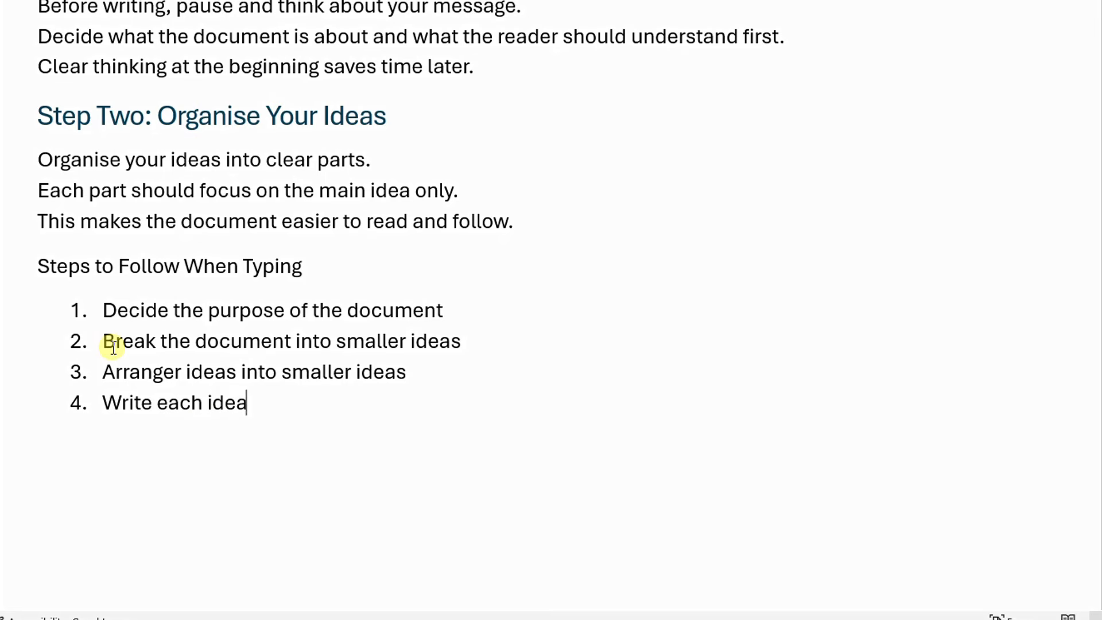
text( in its ow)
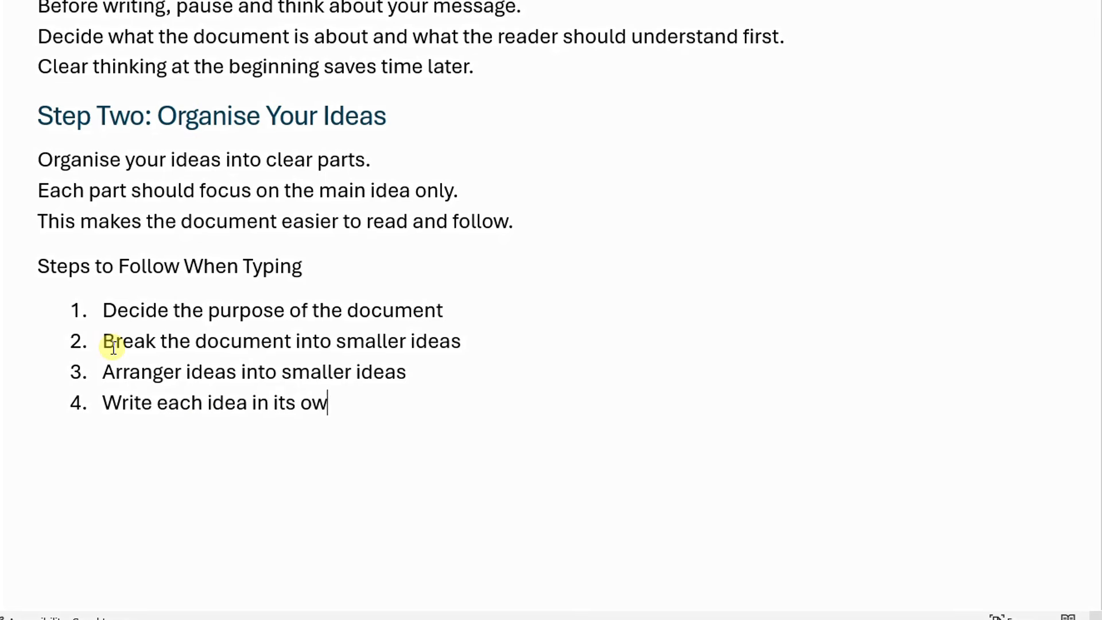
text(n paragraph)
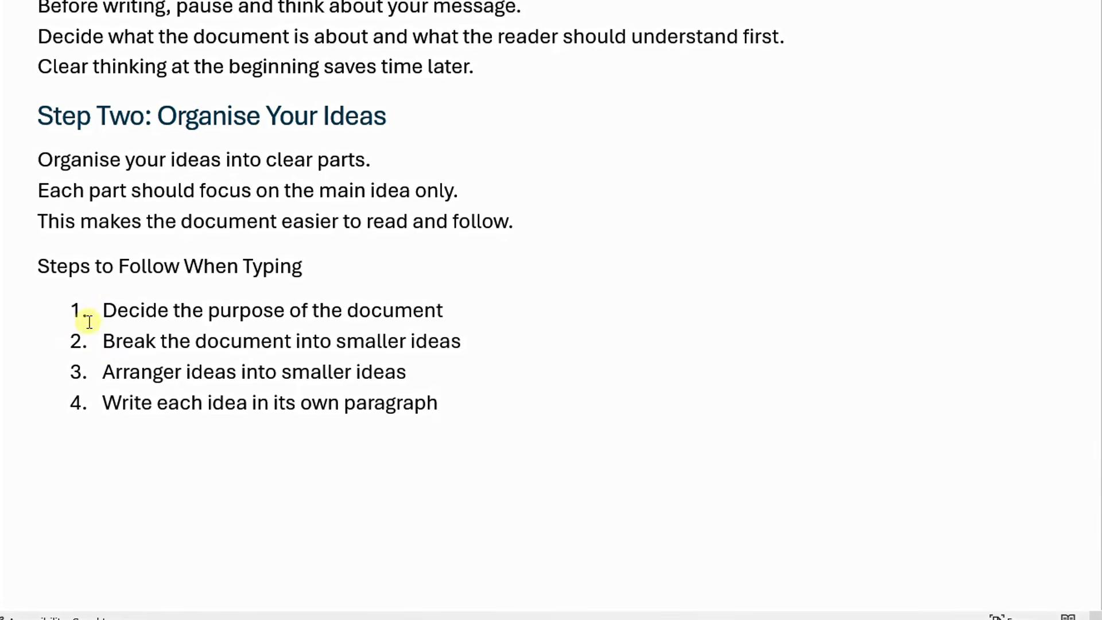
key(Return)
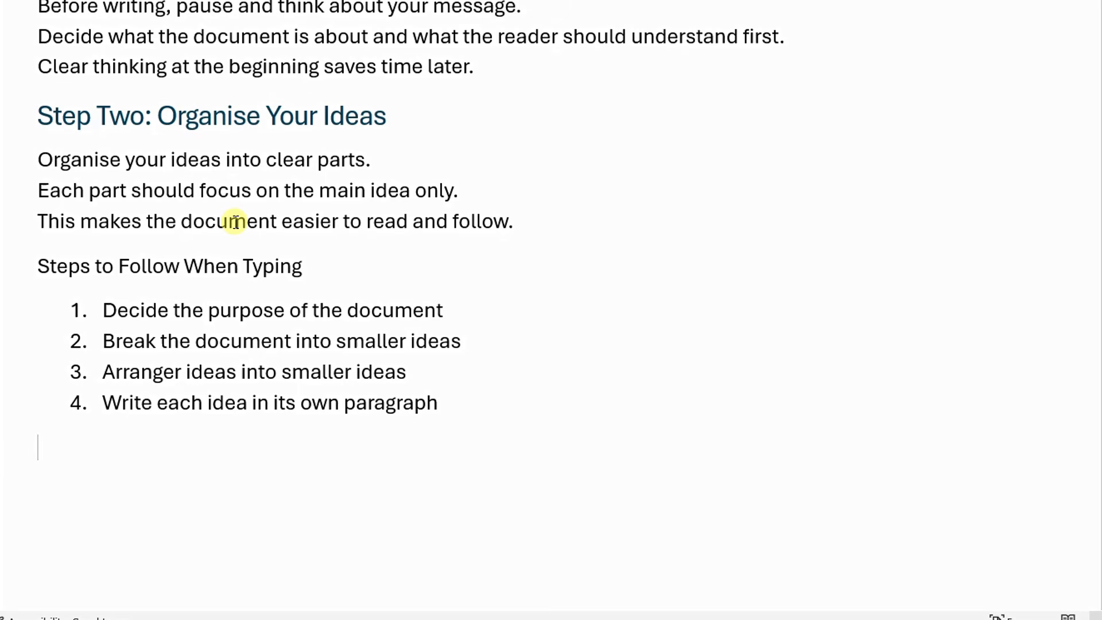
Add the line "Tools That Improve Readability" below the numbered list and start a new paragraph under it
text(Tools That Impr)
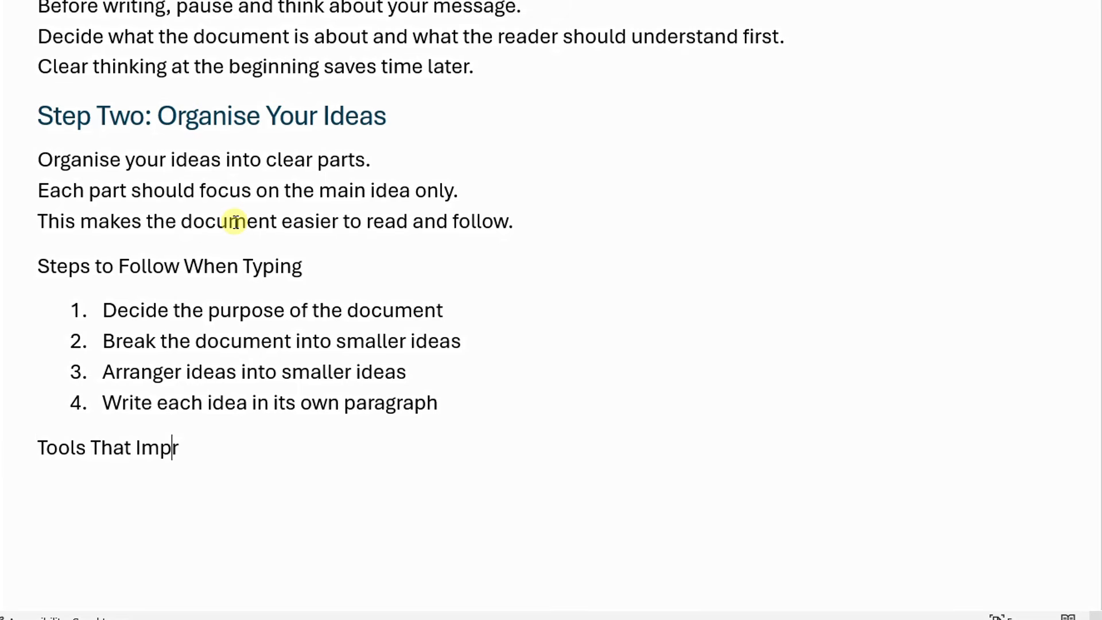
text(ove Readability)
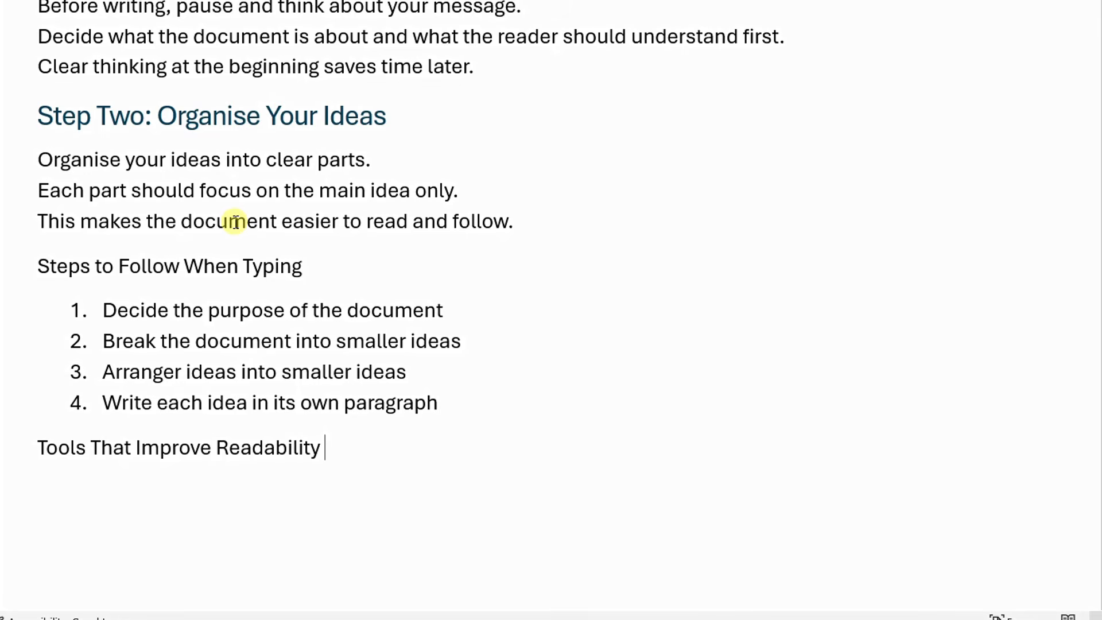
key(Return)
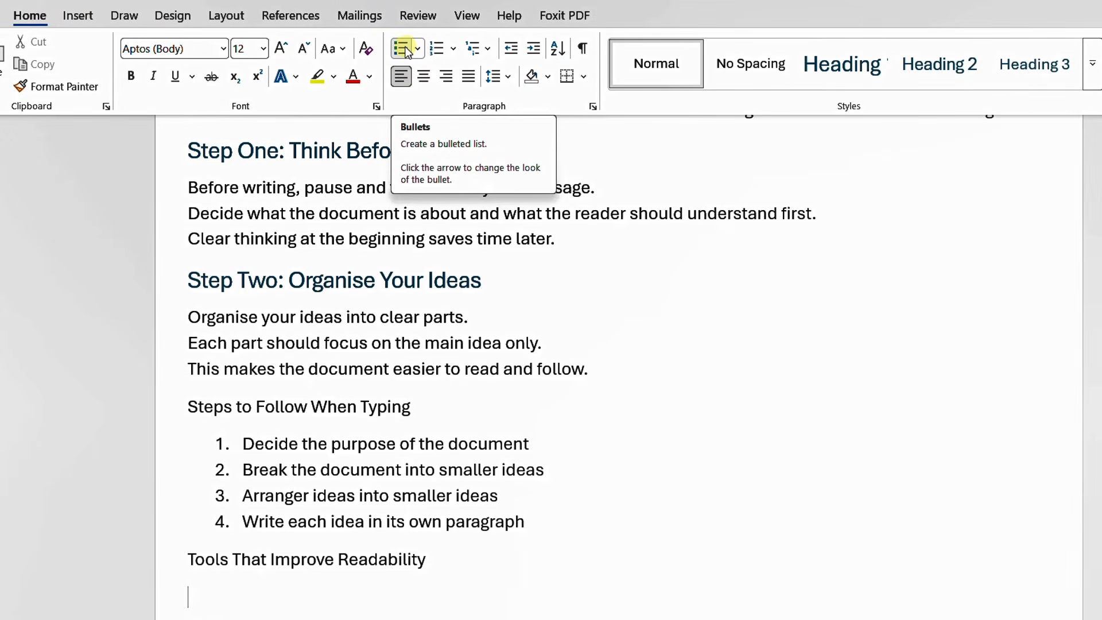
Start a bulleted list under "Tools That Improve Readability" with the first item "Paragraphs separate ideas clearly"
click(402, 49)
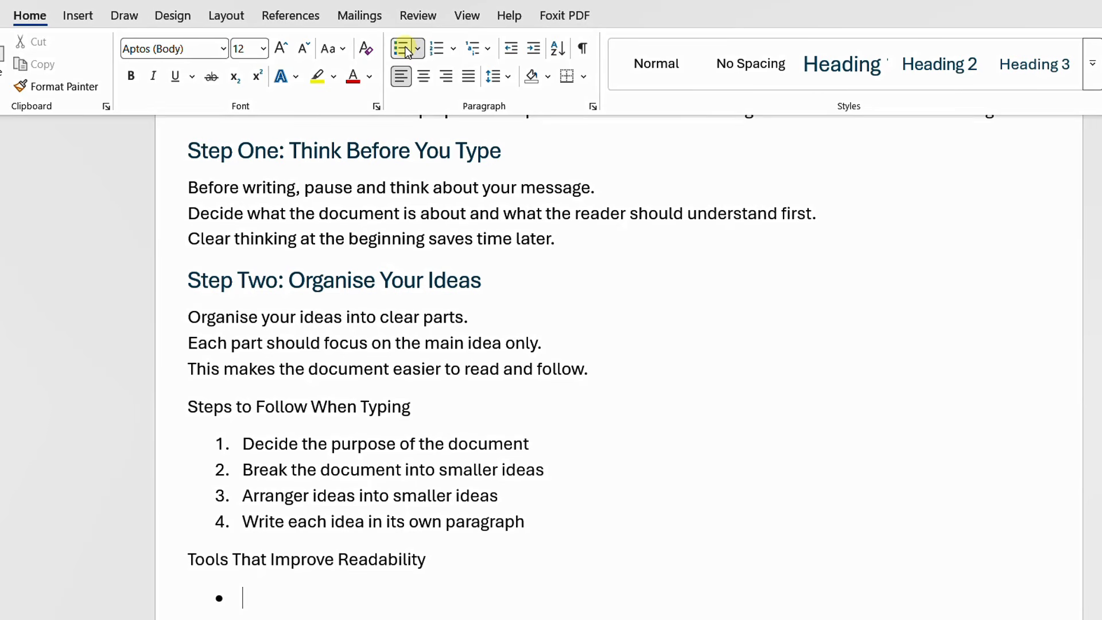
text(Paragra)
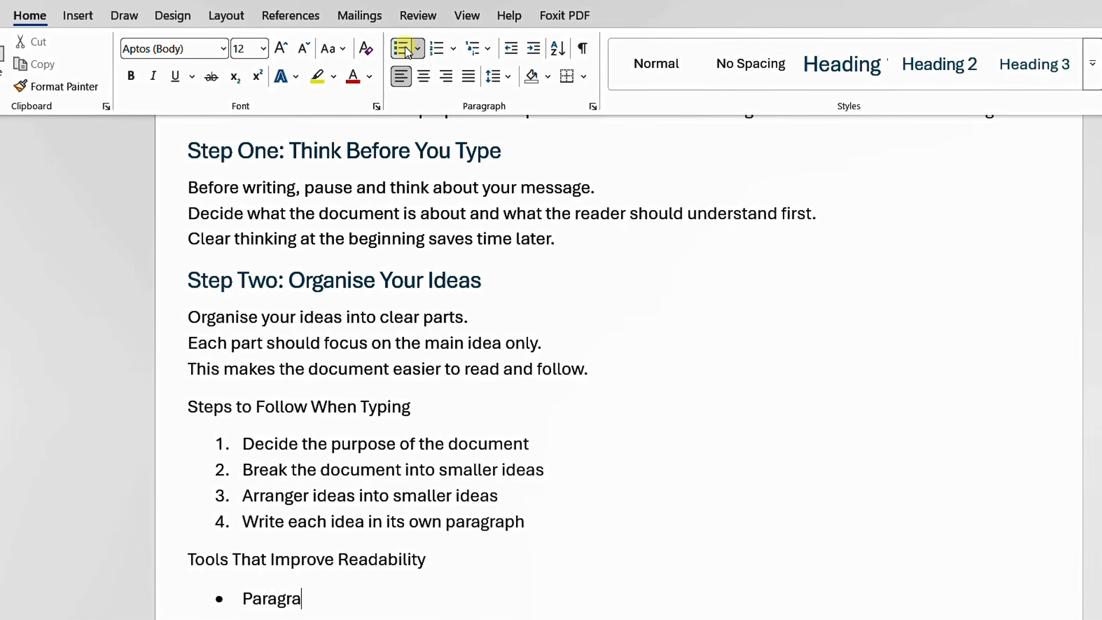
text(phs separate is)
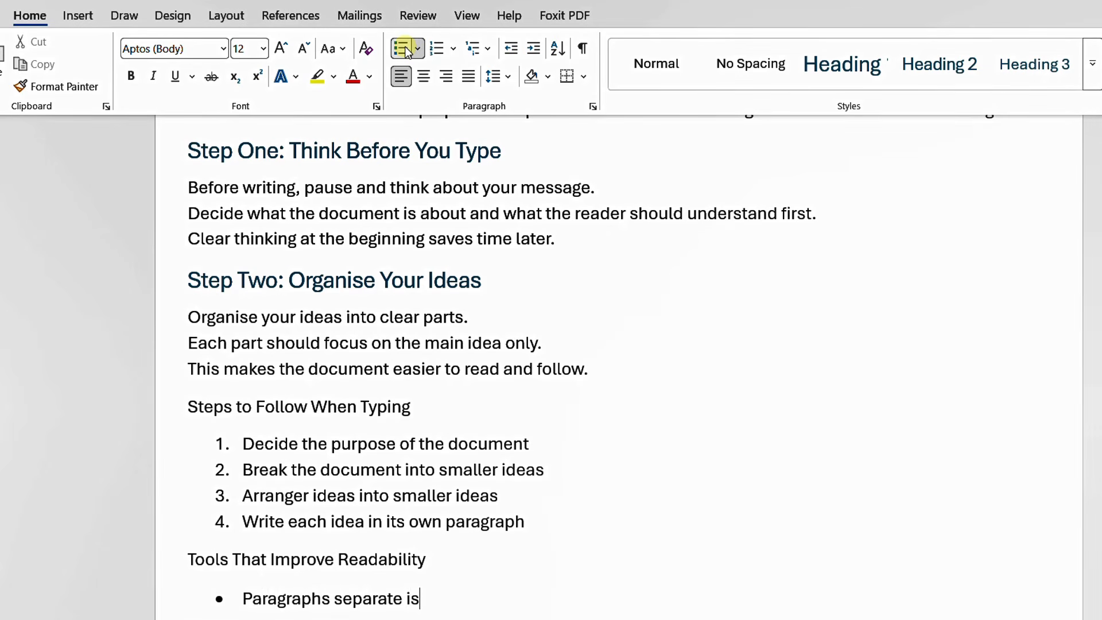
key(BackSpace)
text(deas clear)
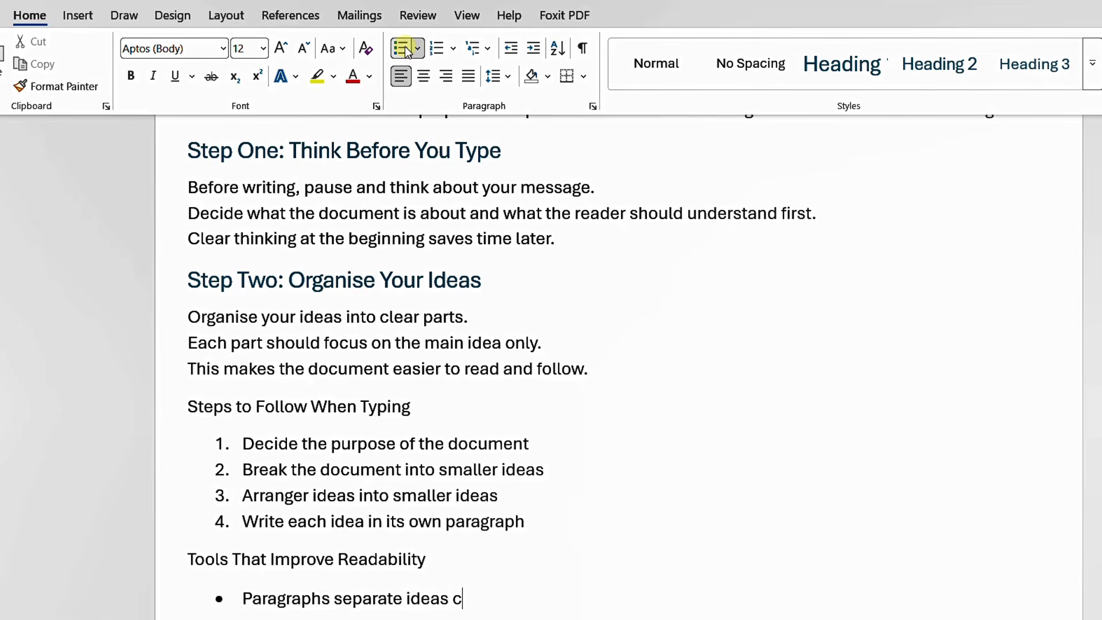
text(ly)
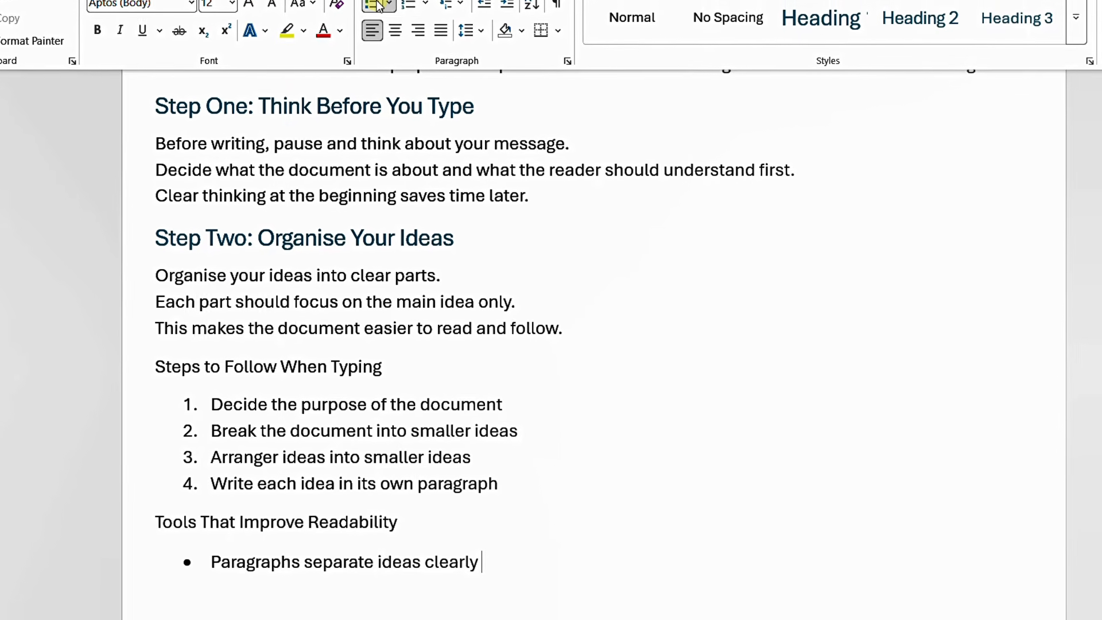
key(Return)
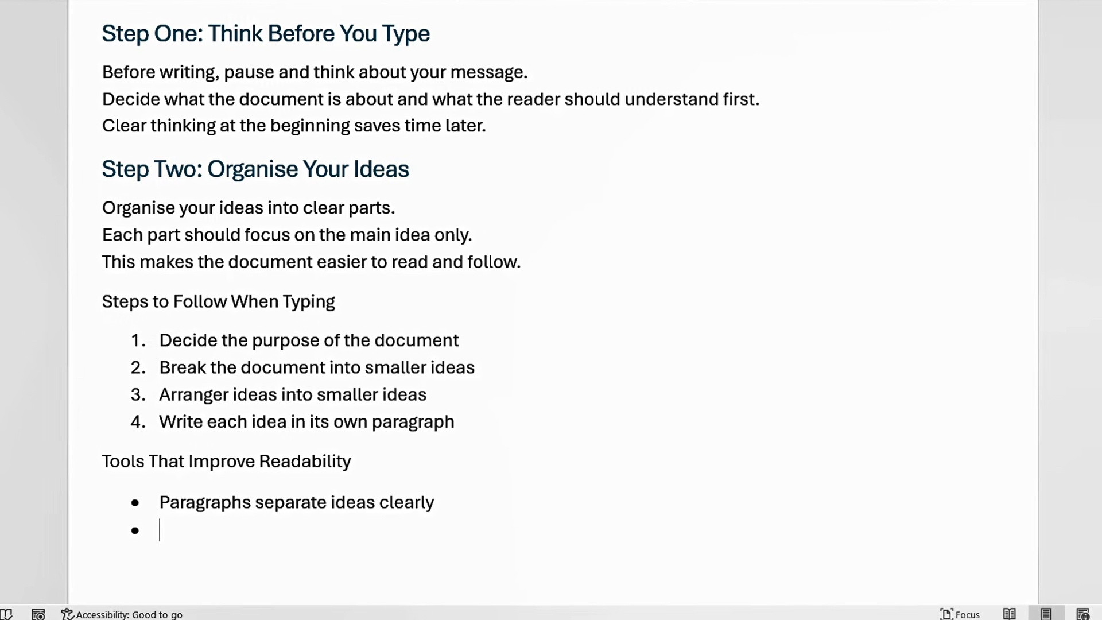
Add "Spacing gives the reader breathing room" and "Alignment guides the reader's eyes" as the second and third bullet items
text(Spacing gi)
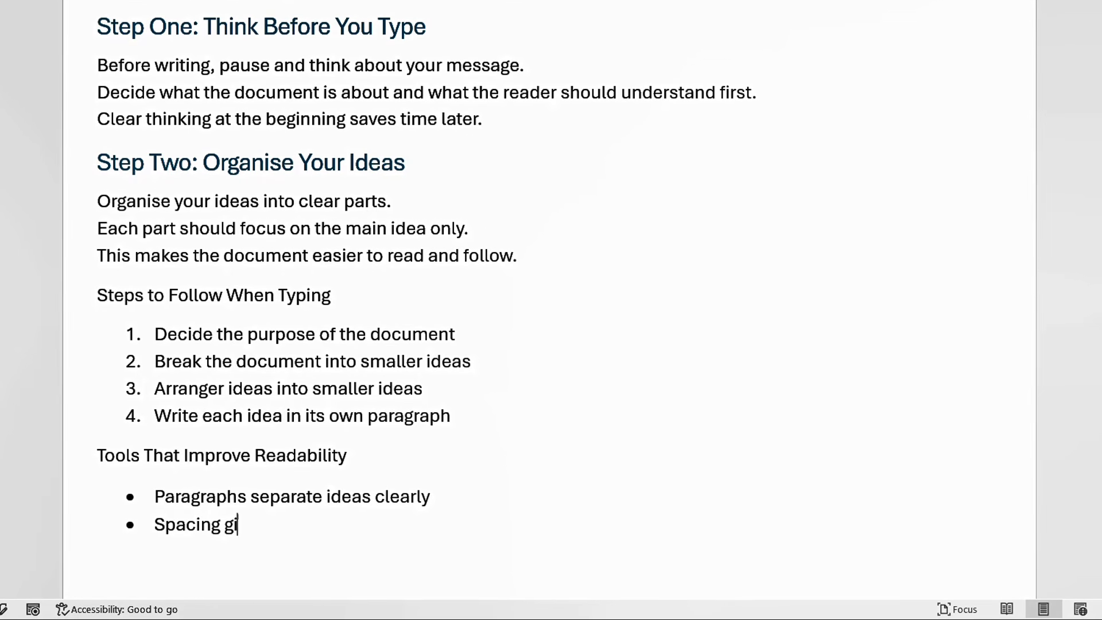
text(ves the reader)
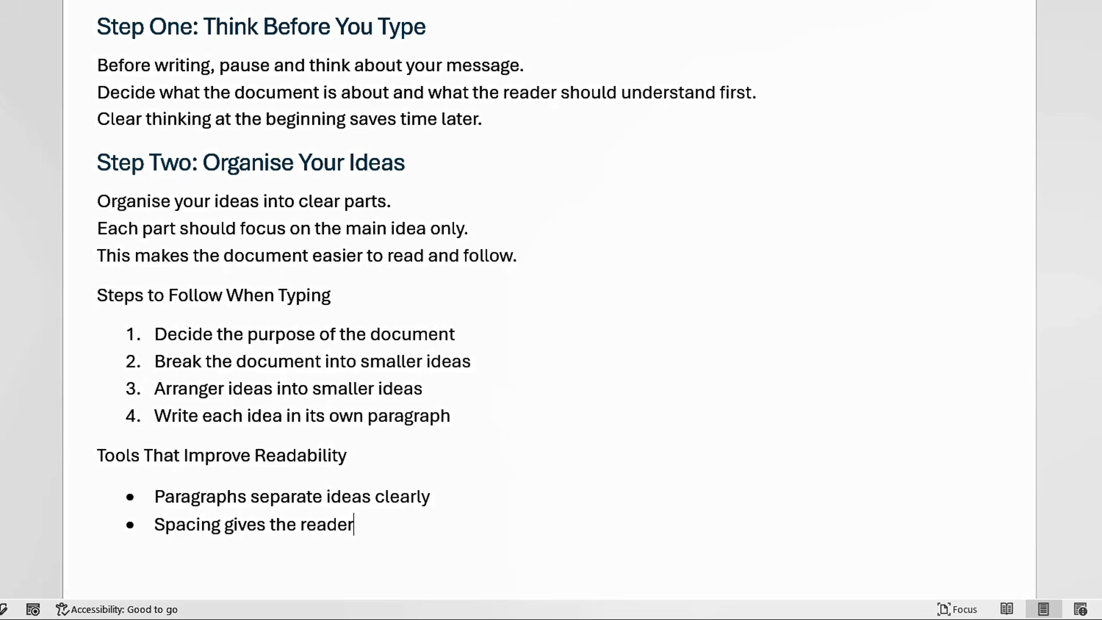
text( breathing room)
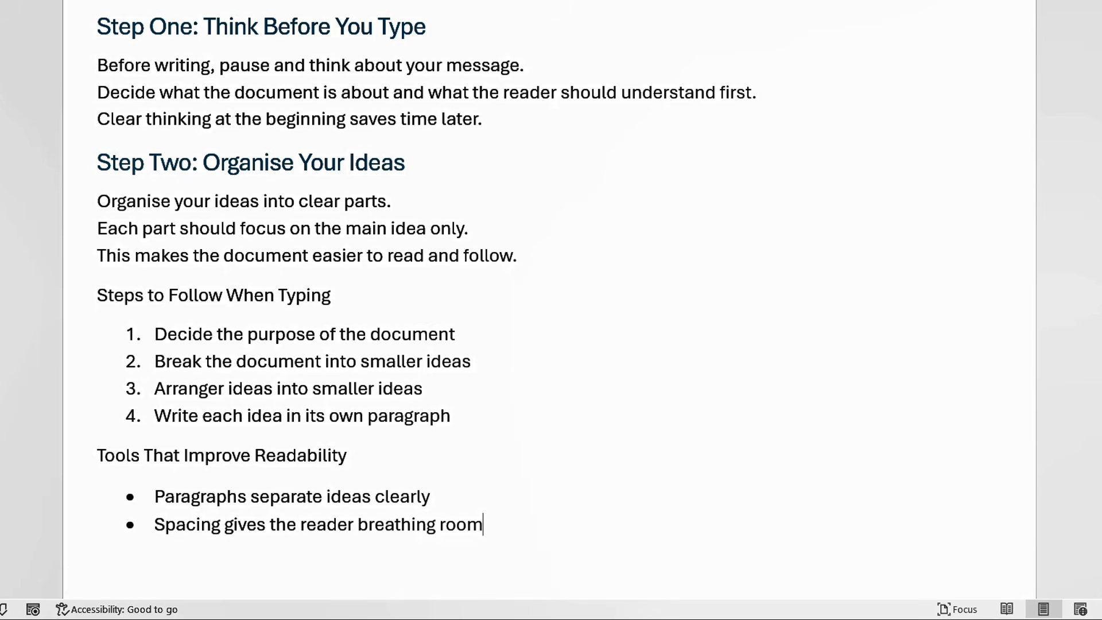
key(Return)
text(Alignment g)
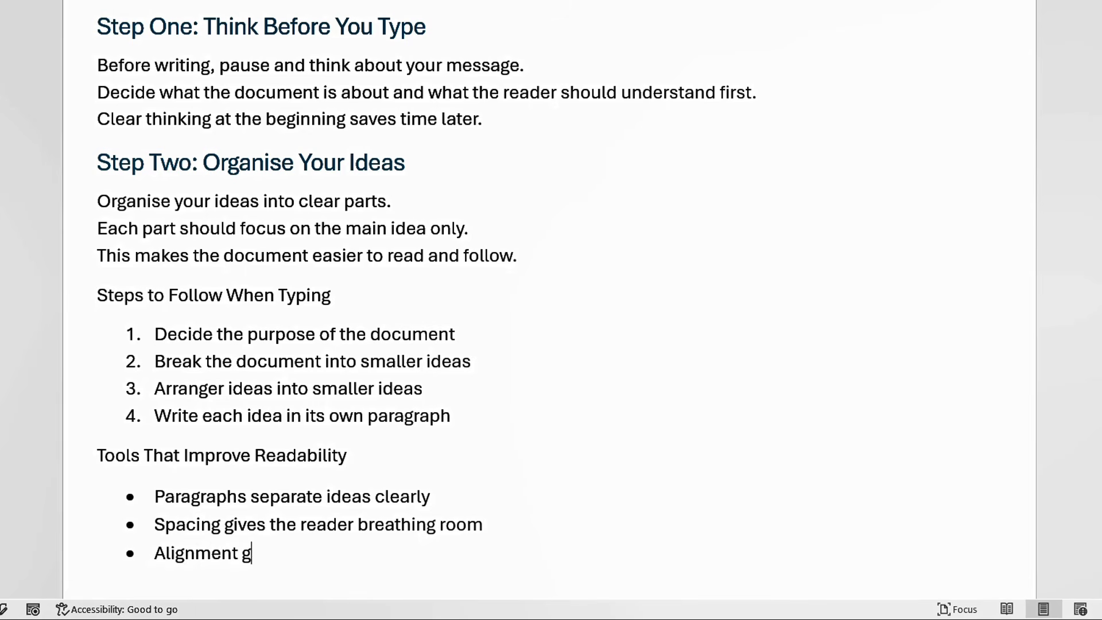
text(uides the read)
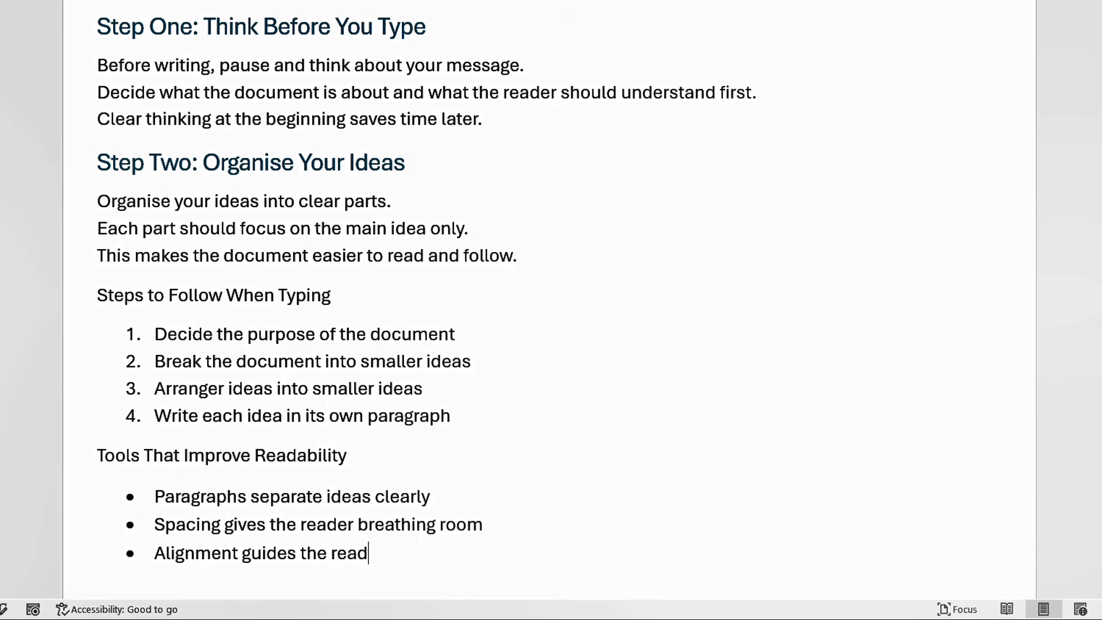
text(er's eyes)
key(Return)
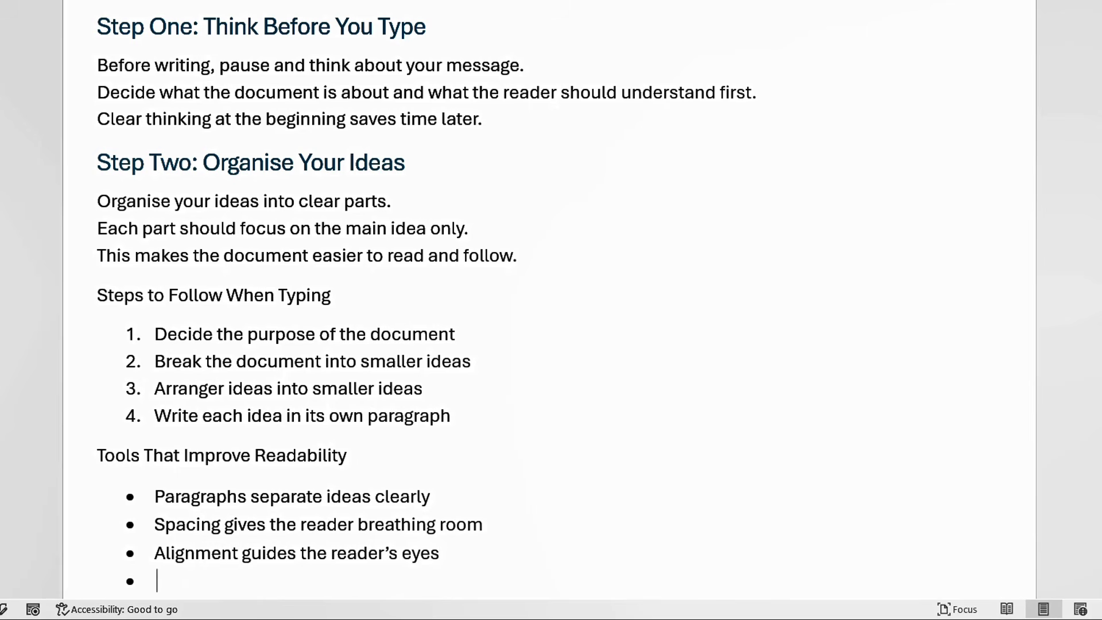
Add "Lists make related ideas stand out" as the fourth bullet item and start another bullet
text(Lists make rela)
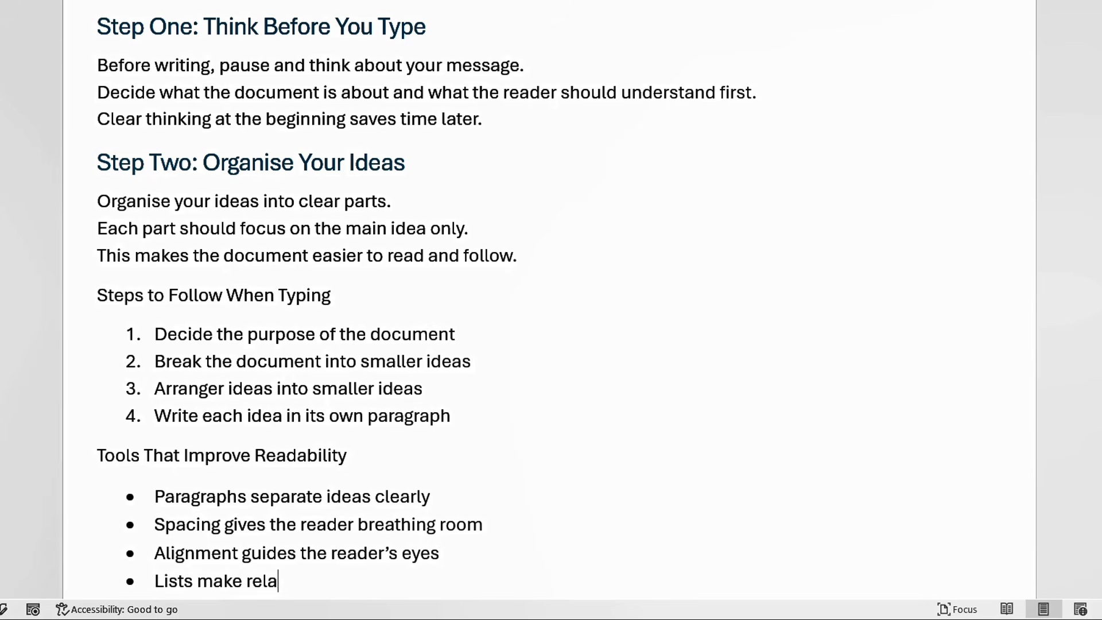
text(r)
key(BackSpace)
text(ted ideas stand out)
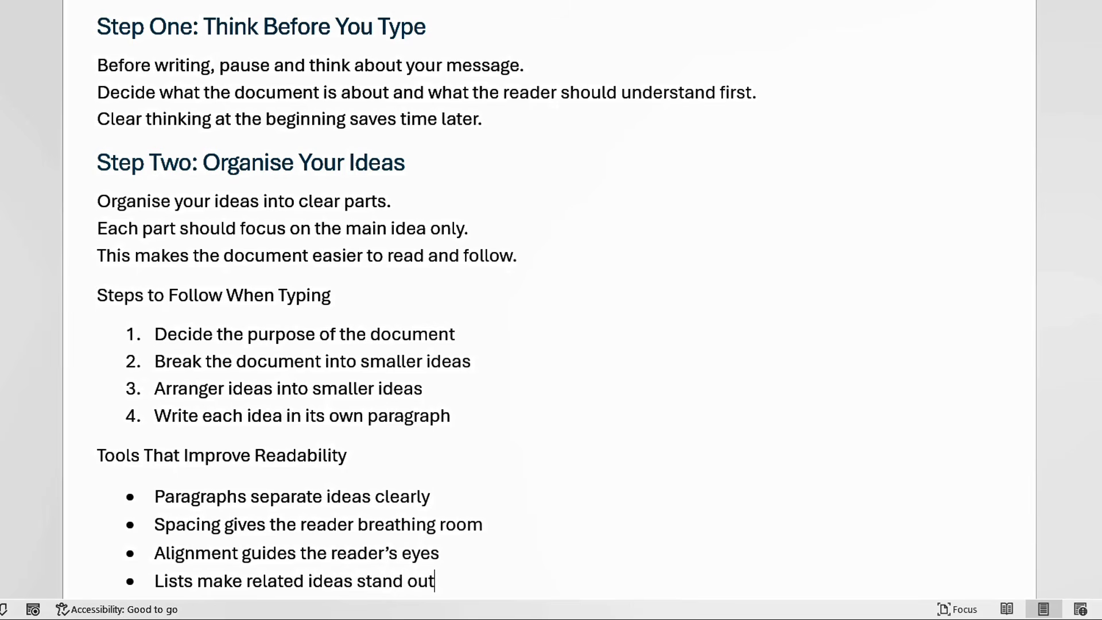
key(Return)
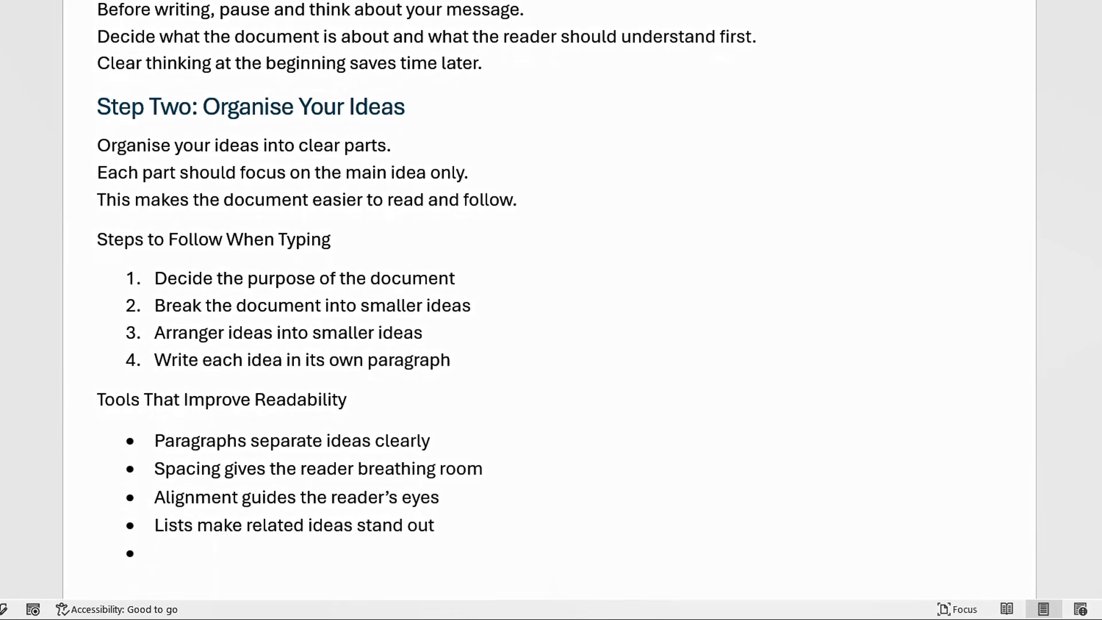
Add "Headings help navigation" as the fifth bullet item and end the bulleted list with a plain paragraph below
text(Head)
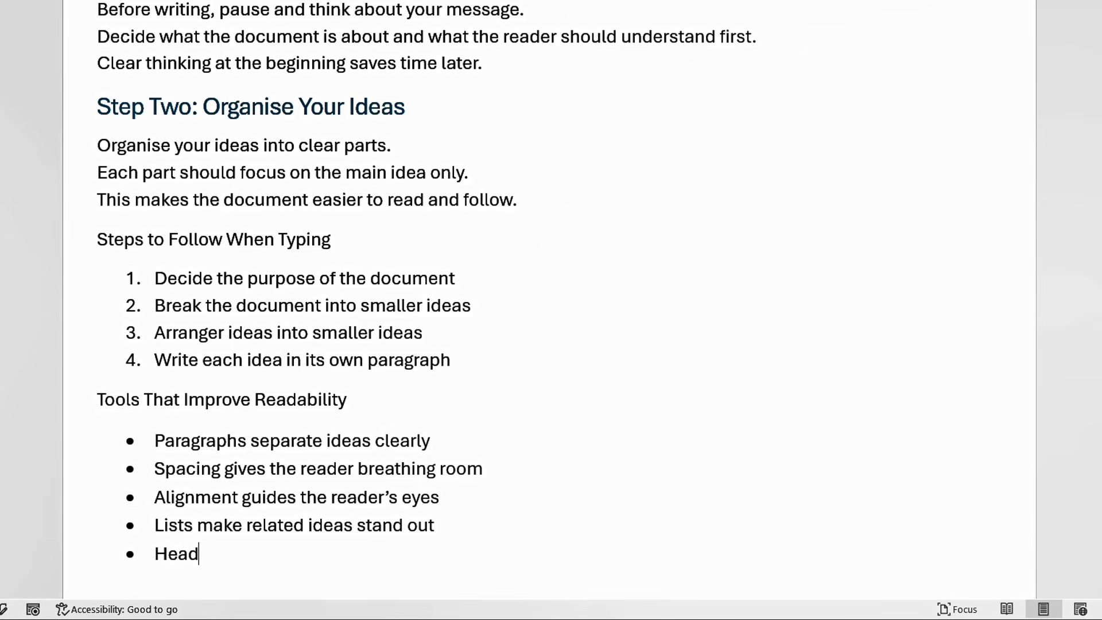
text(ings help )
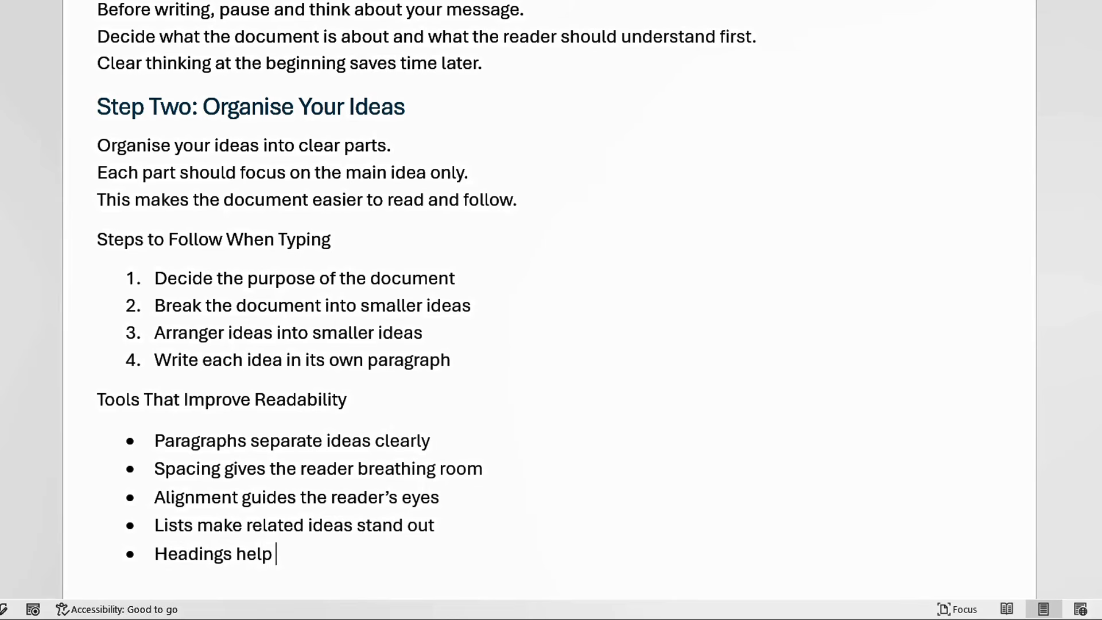
text(navigation)
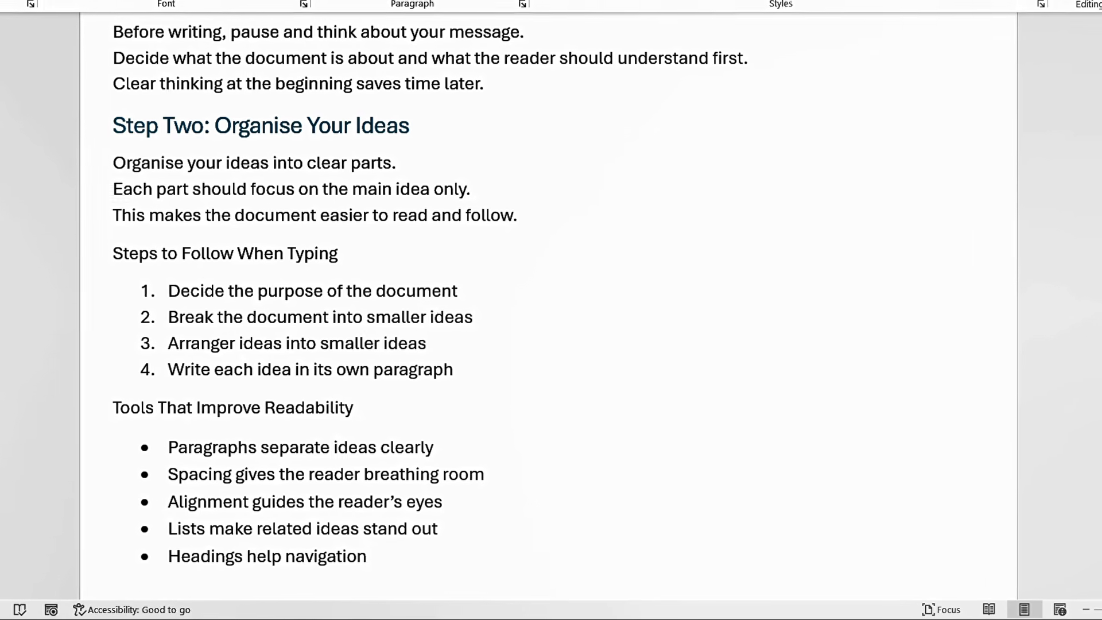
key(Return)
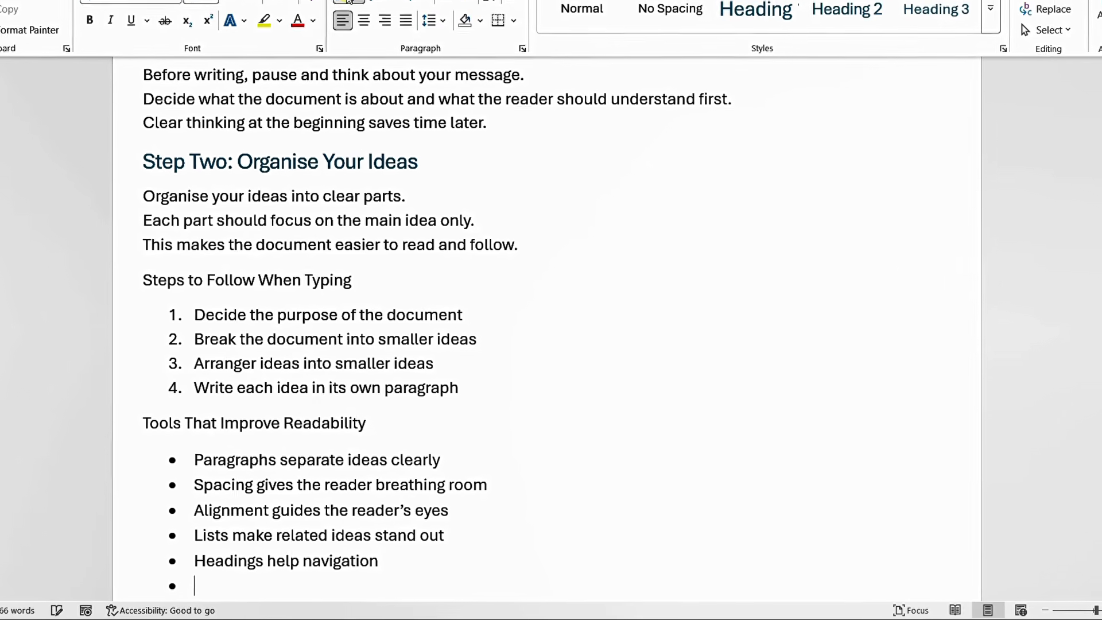
click(344, 18)
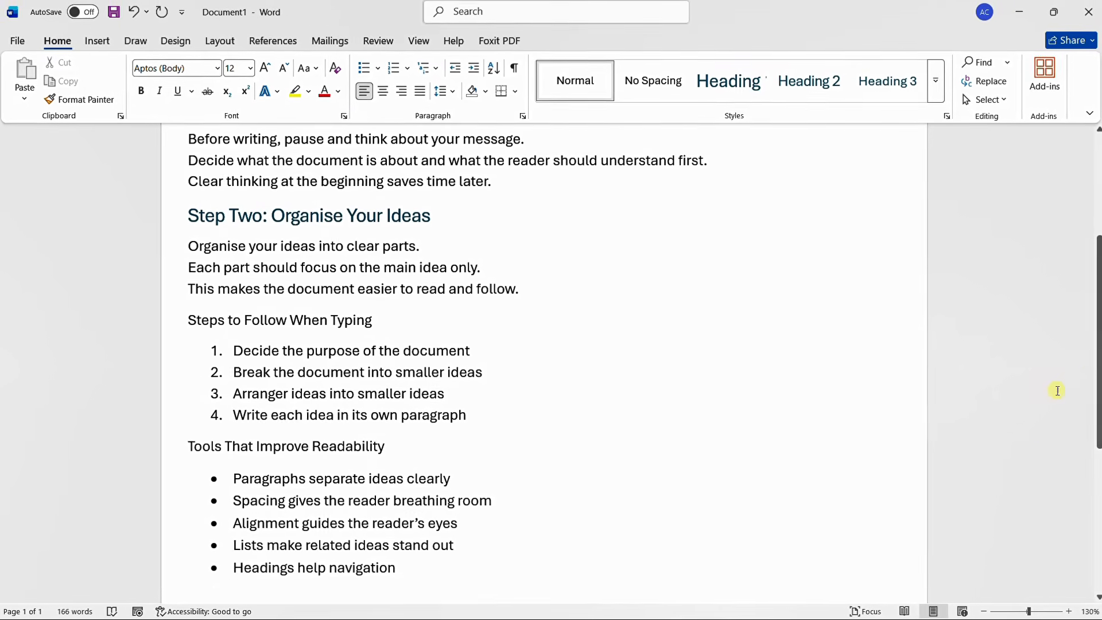
Add the line "Final Check Before Sharing" below the bulleted list and apply the Heading 2 style to it
drag(1099, 333, 1097, 445)
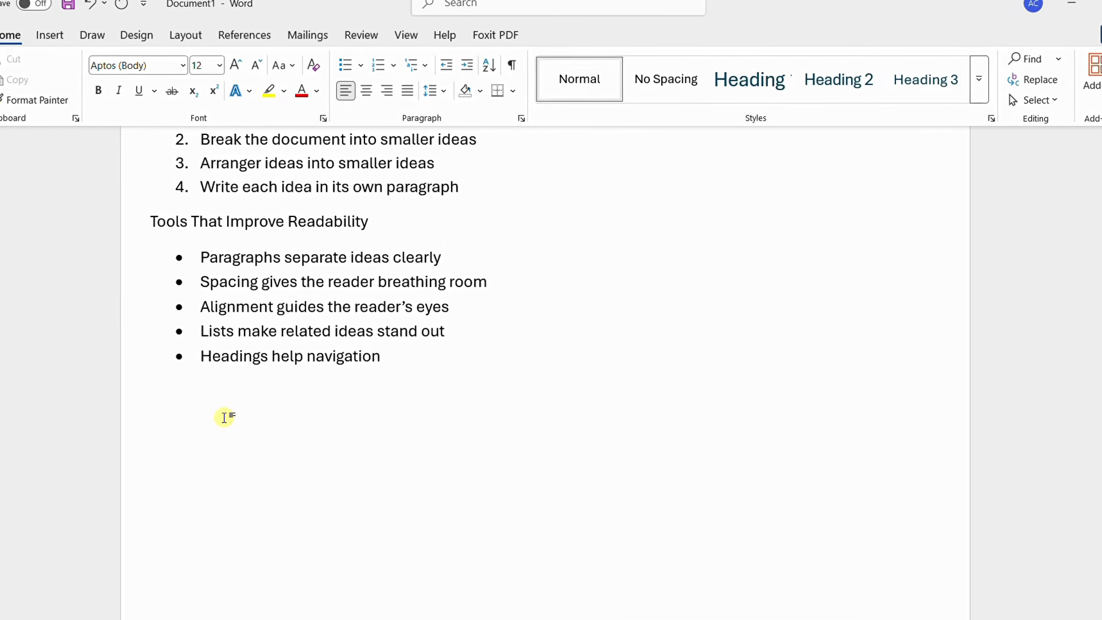
text(Final Check )
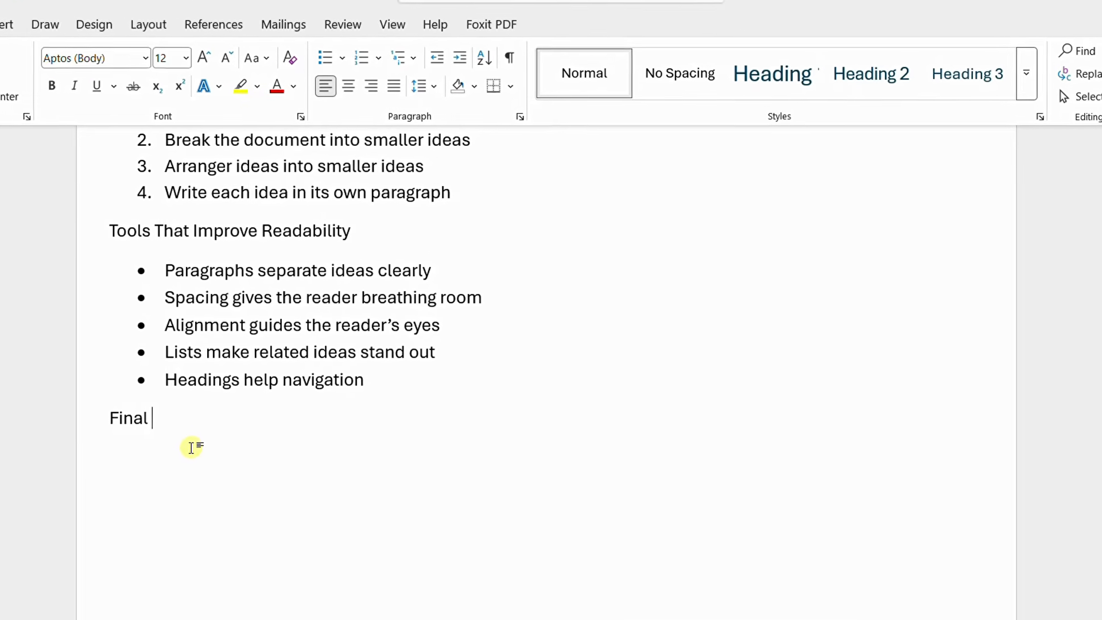
text(Before Sha)
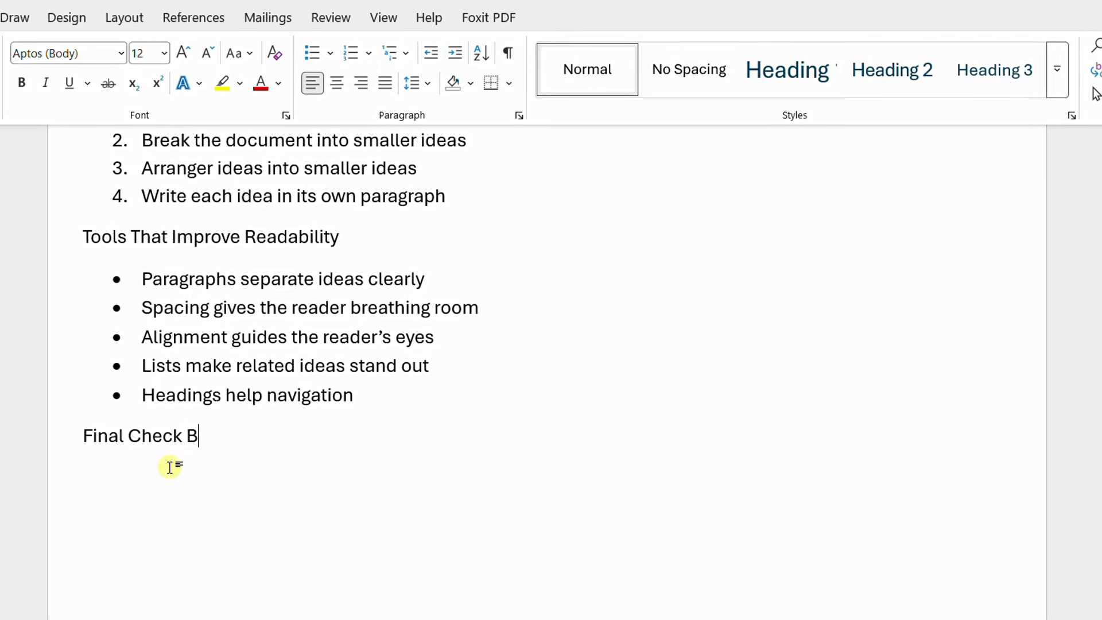
text(ring)
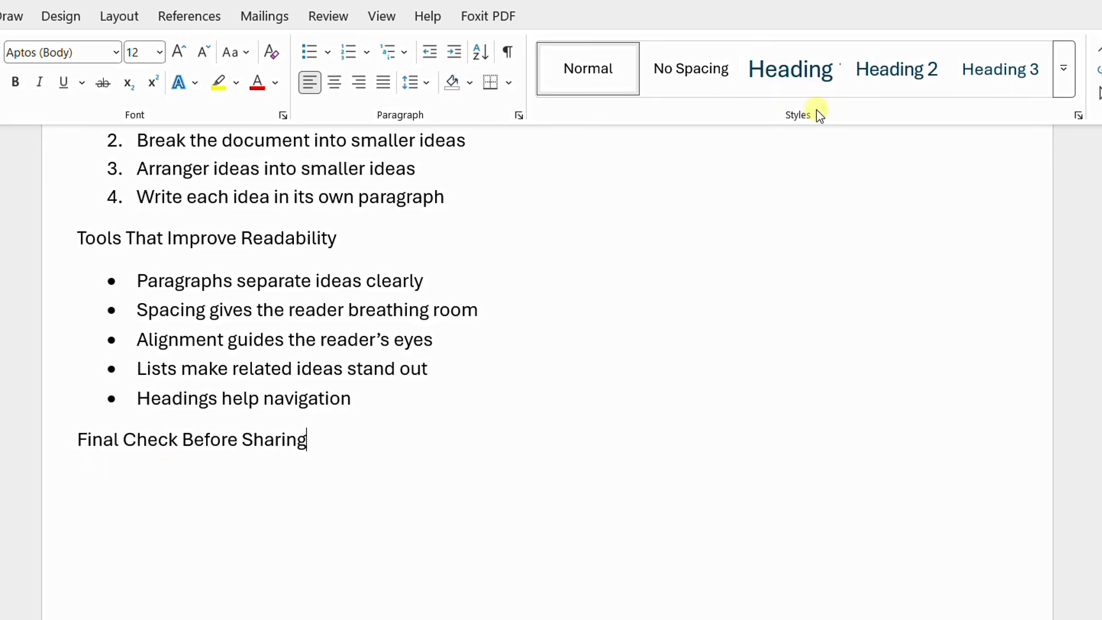
click(904, 78)
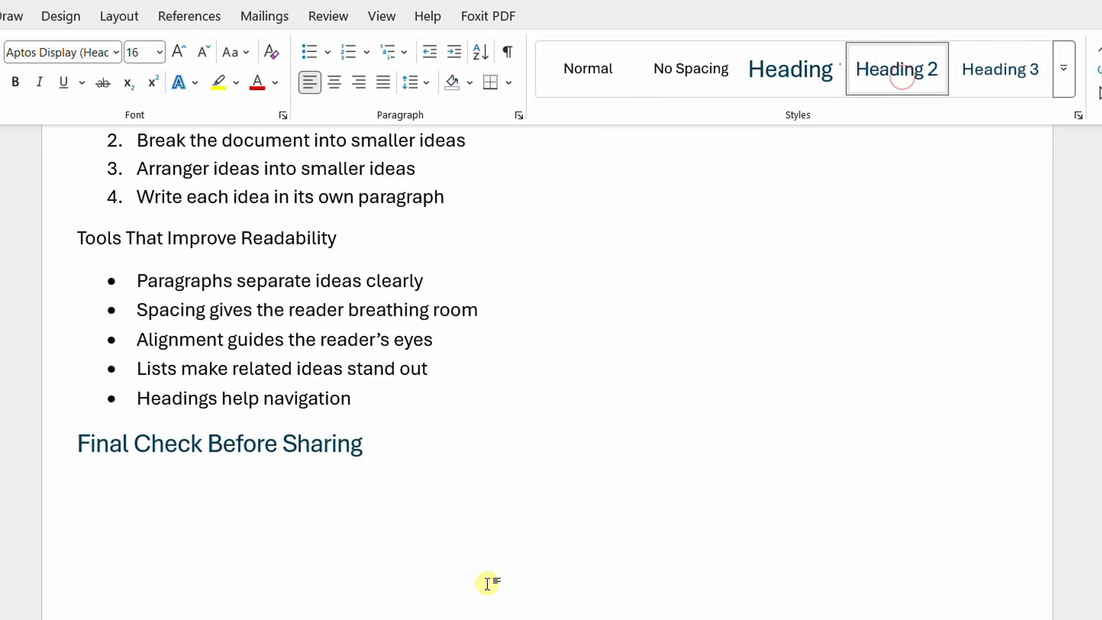
Add the lines "Read the document as a reader before finishing." and "Check if ideas are easy to find and understand." below the final-check heading
key(Return)
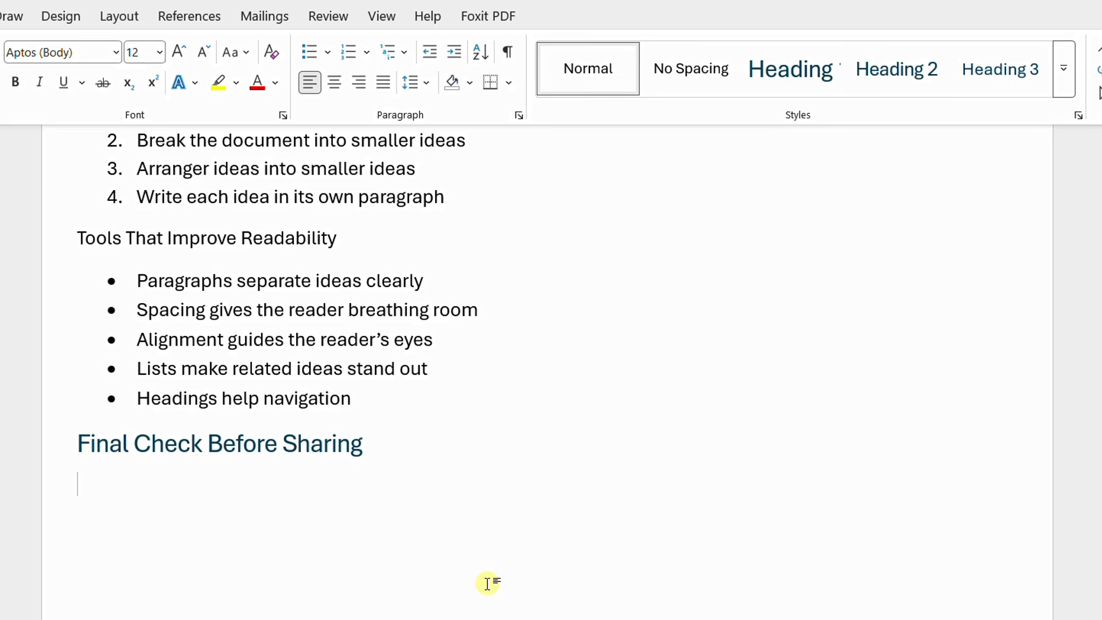
text(Read the )
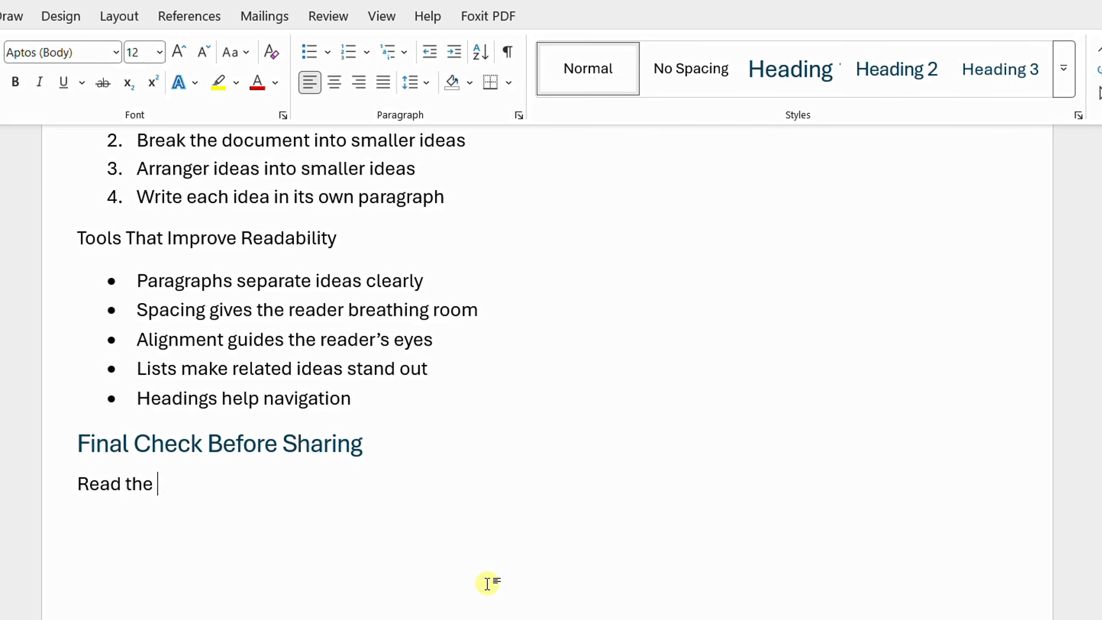
text(document a)
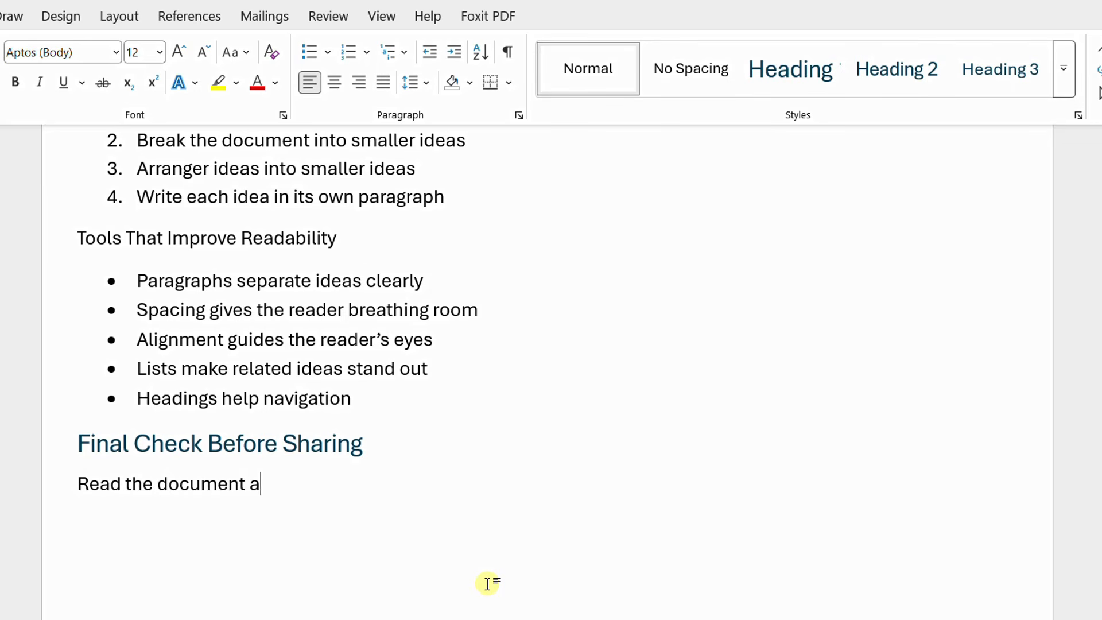
text(s a reader)
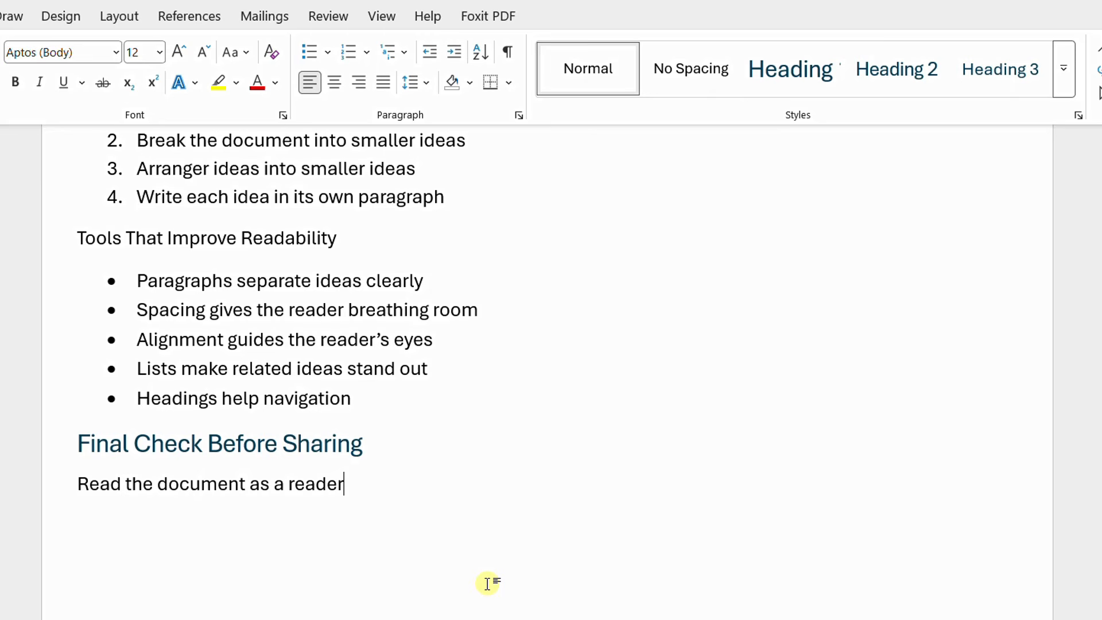
text( before finish)
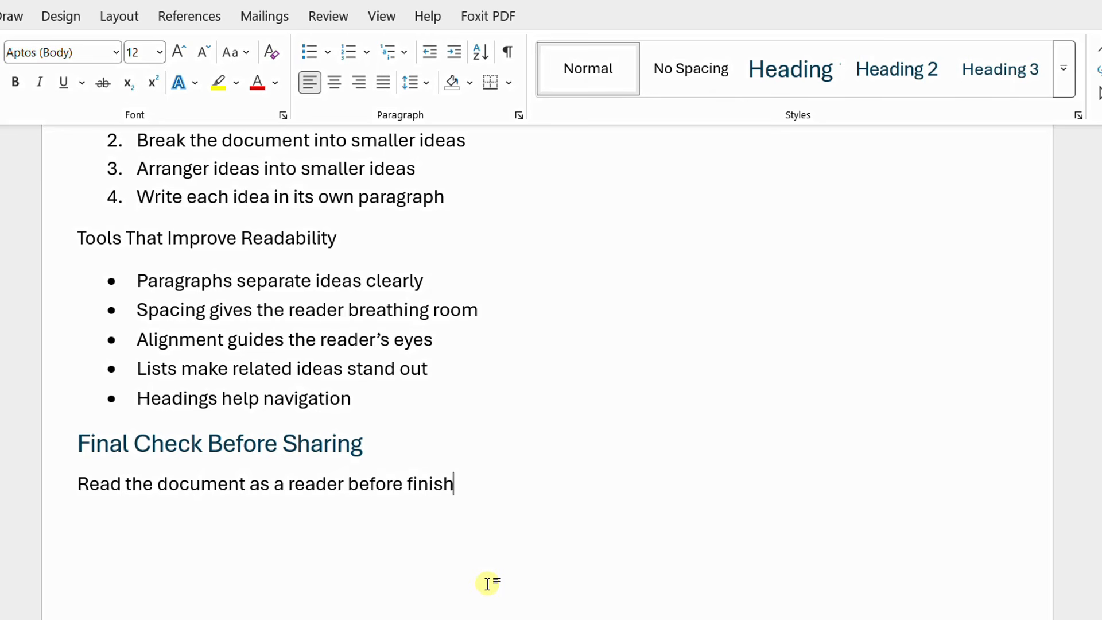
text(ing. Che)
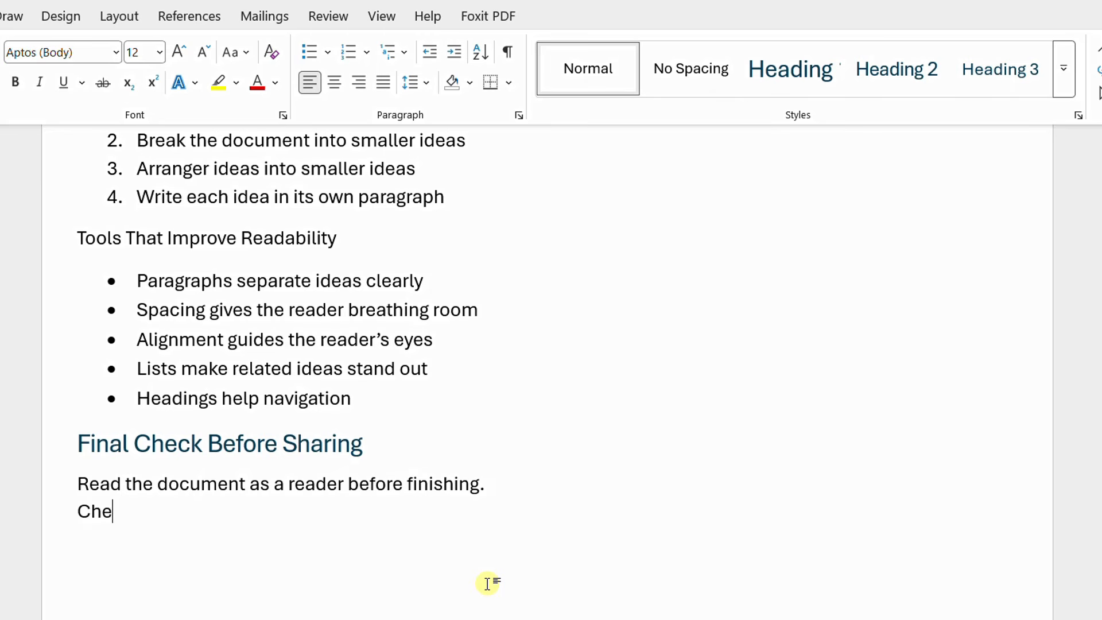
text(ck if ideas are easy to find)
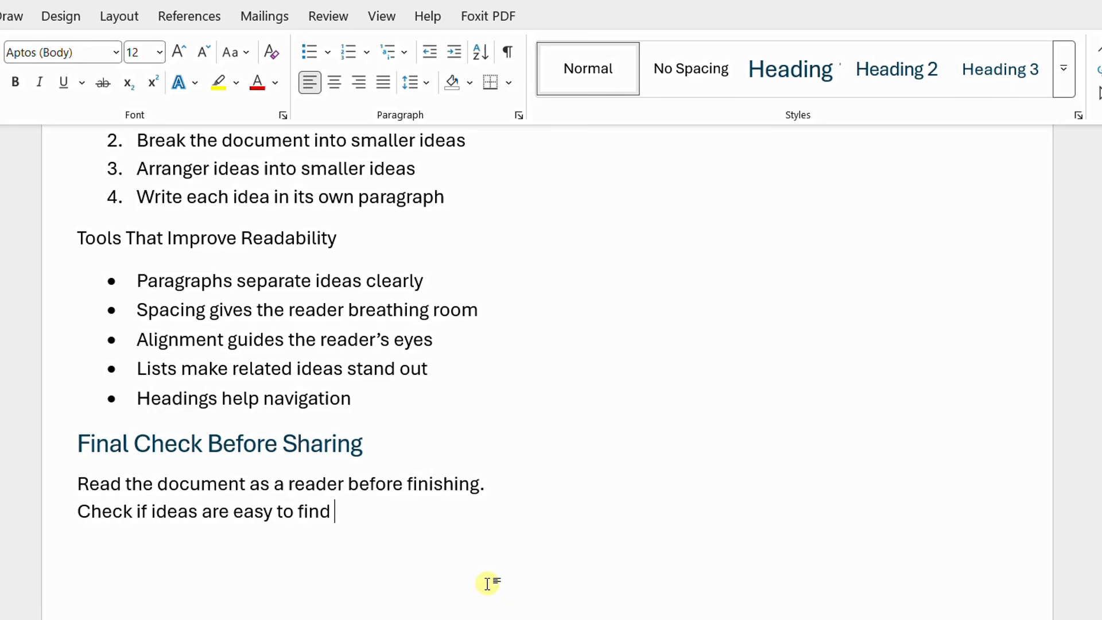
text( and understand.)
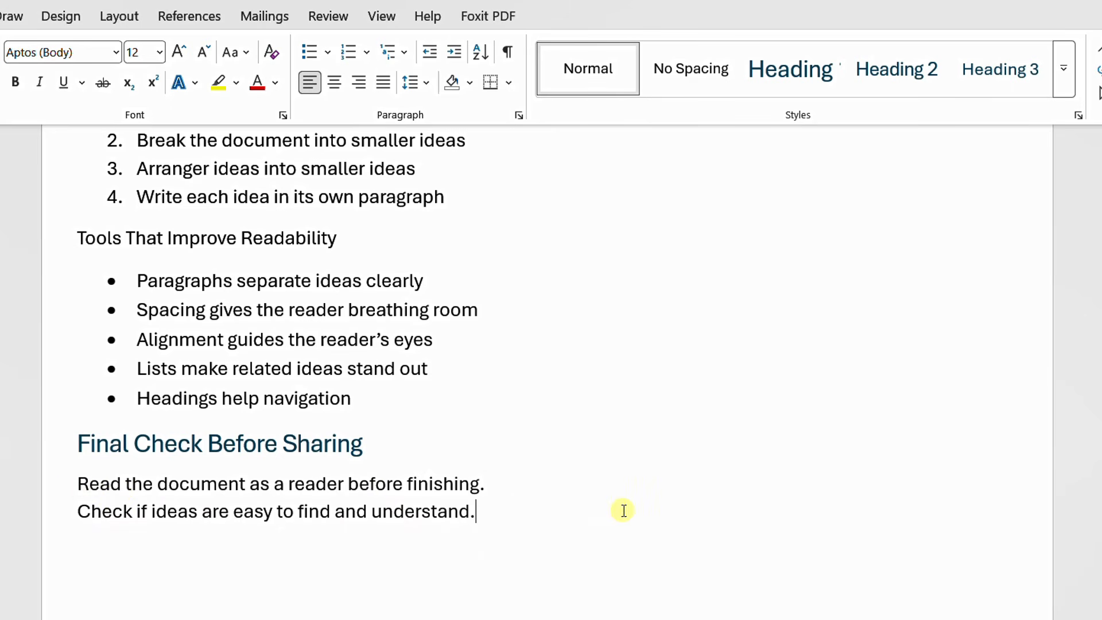
Add "A good document should feel calm and clear." as the third line of the final-check section and start a new paragraph
key(Return)
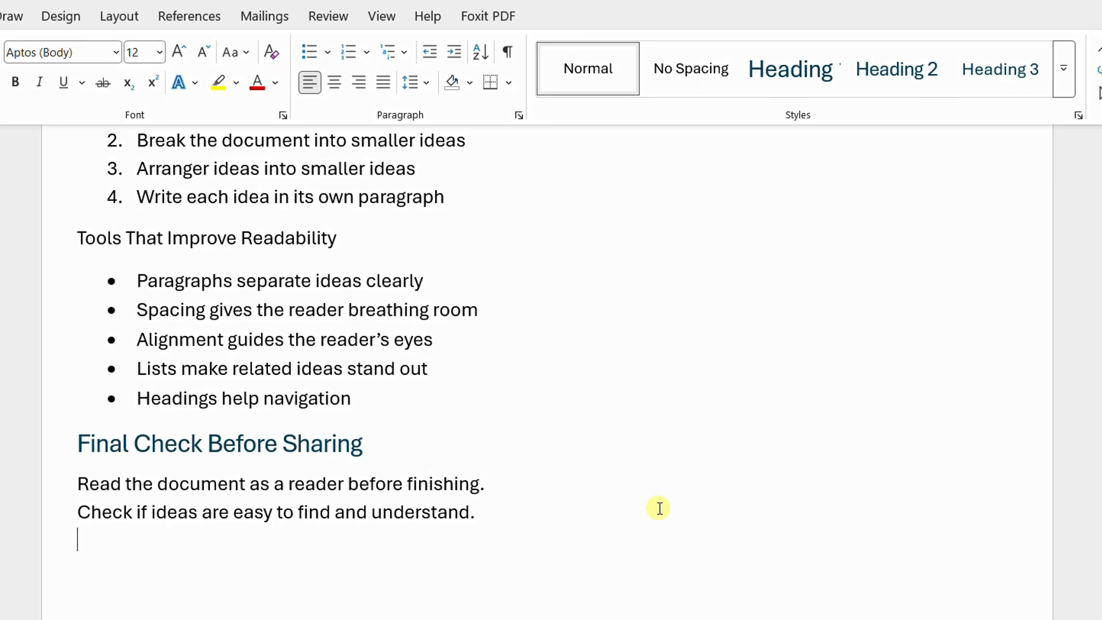
text(A good document s)
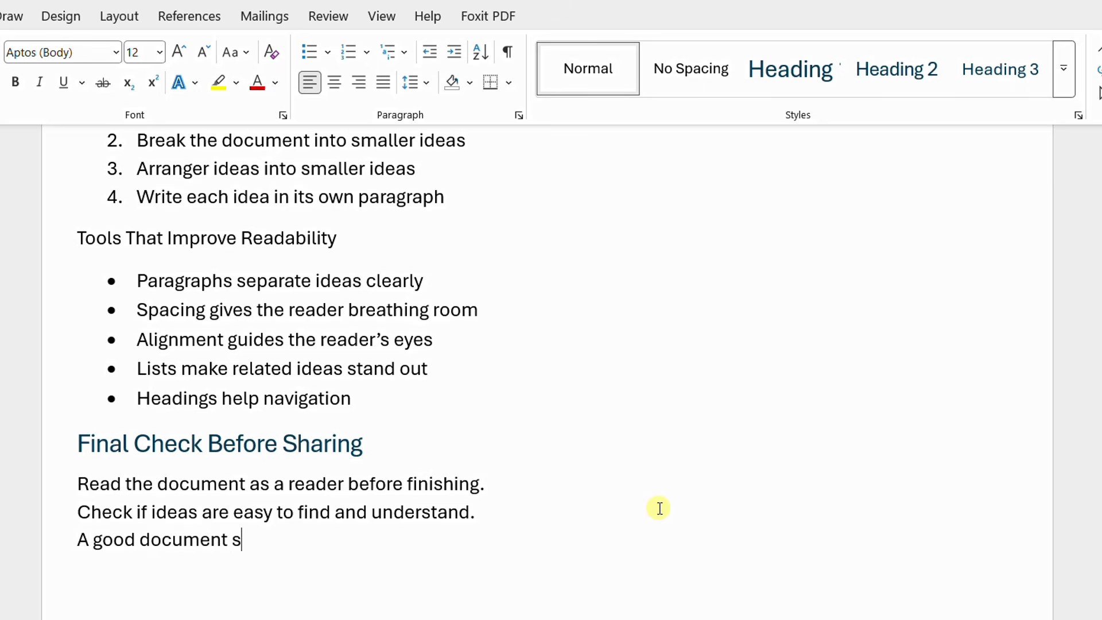
text(hould feel c)
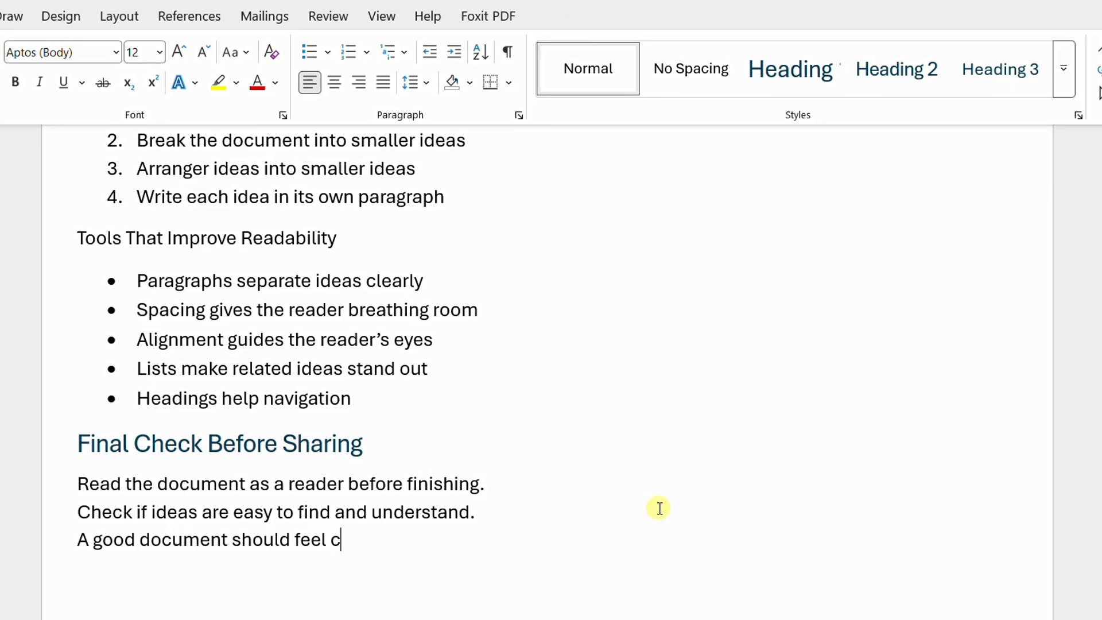
text(alm and cler)
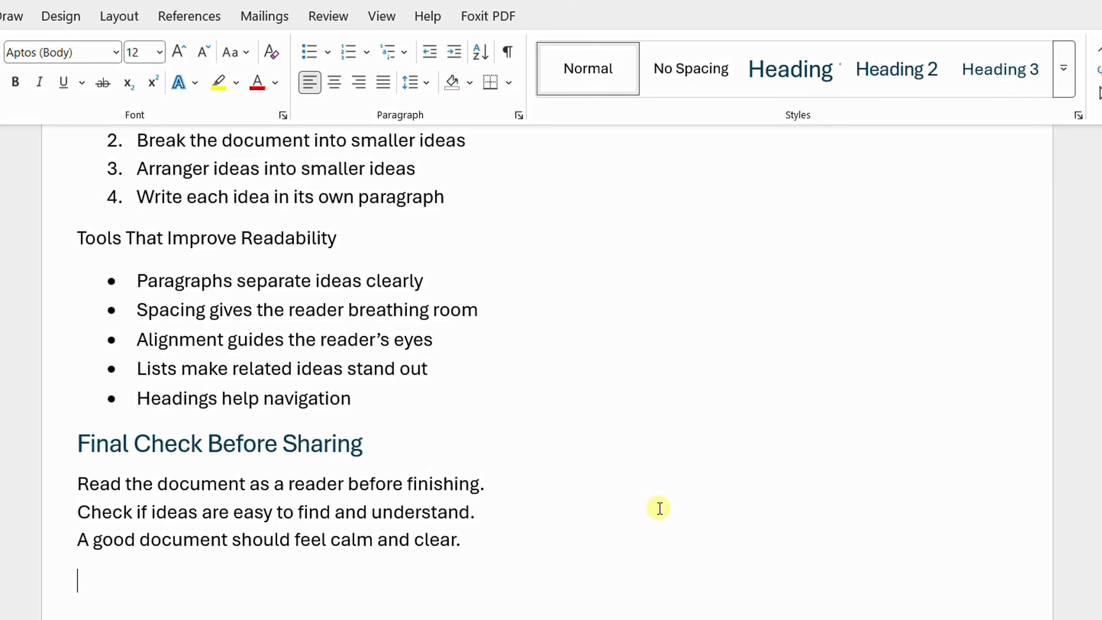
Add the line "Conclusion", apply the Heading 2 style to it and start a body paragraph below
text(Conclusion)
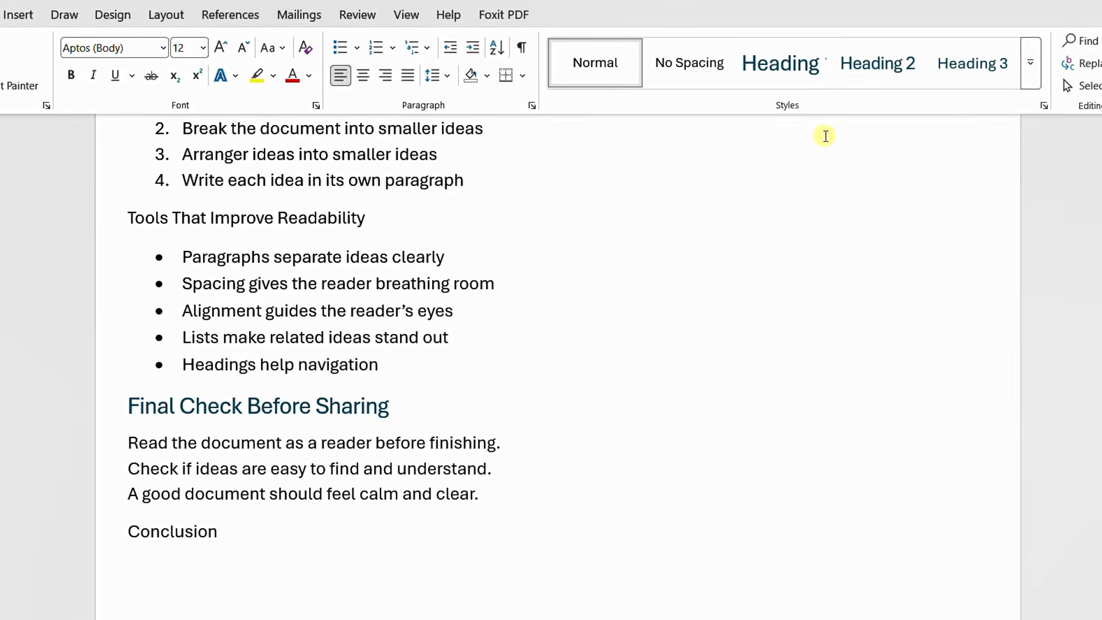
click(859, 71)
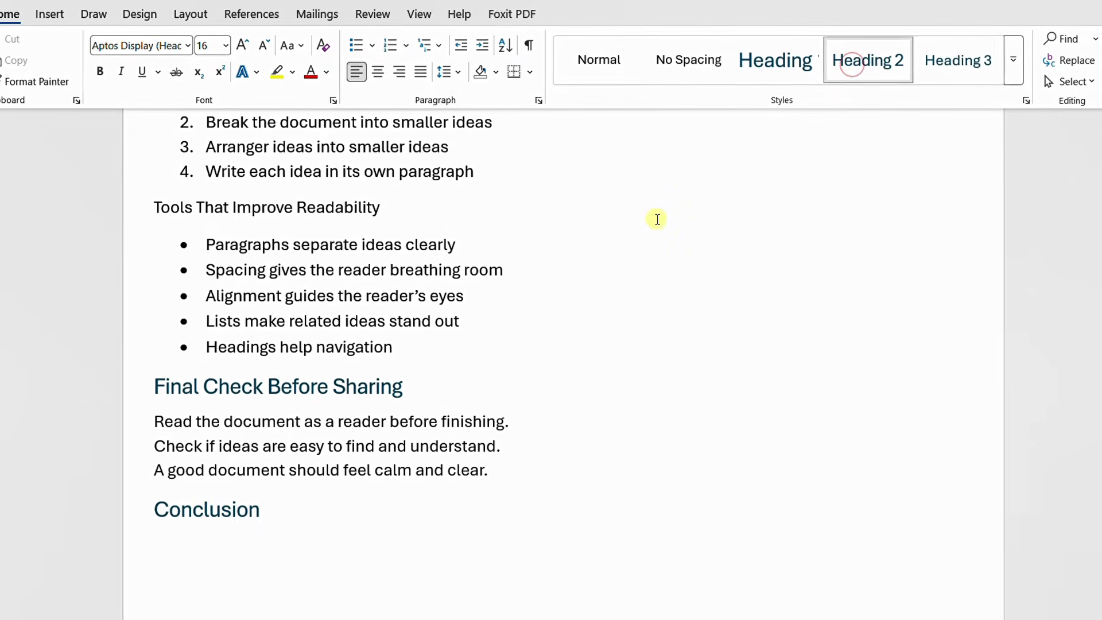
key(Return)
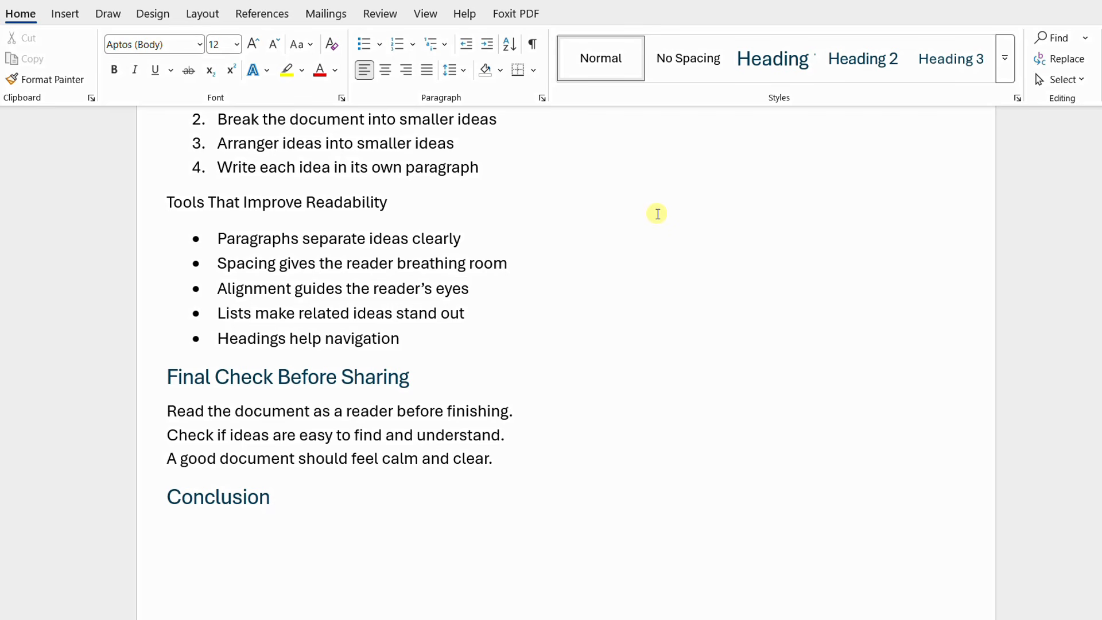
Write "Preparing a proper document is about clarity and structure, not decoration." under the Conclusion heading and start another line
text(Preparing a )
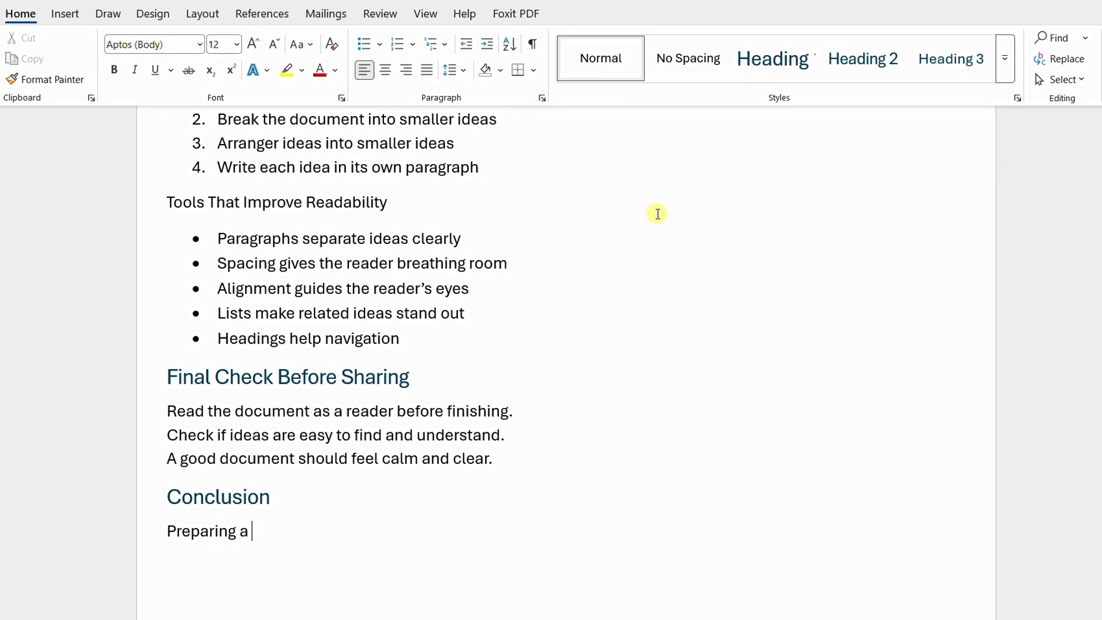
text(proper document)
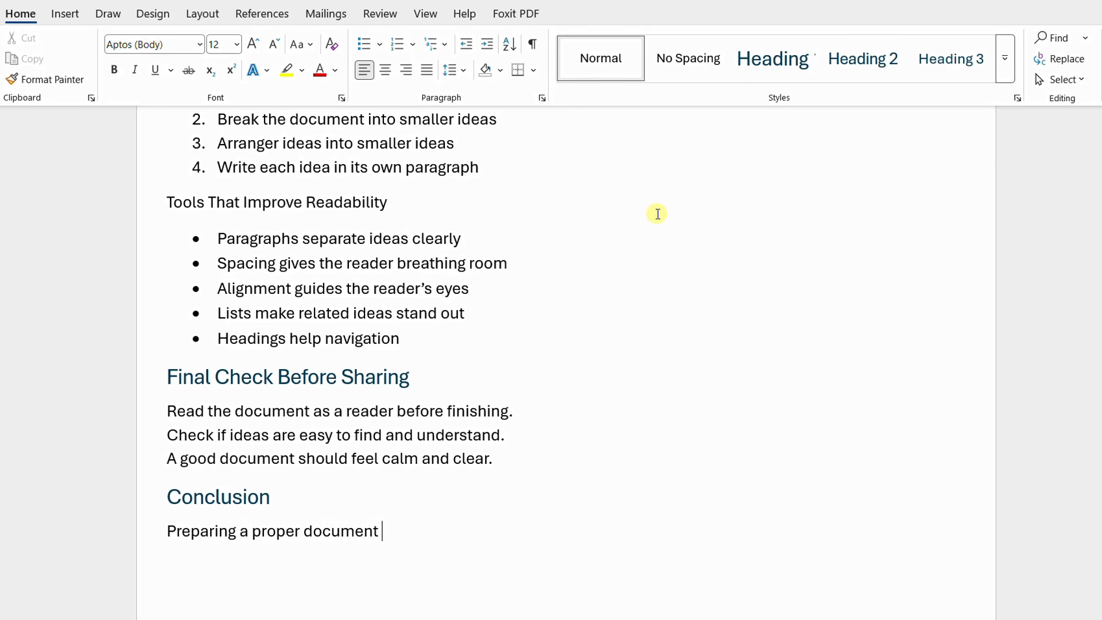
text( is about clarit)
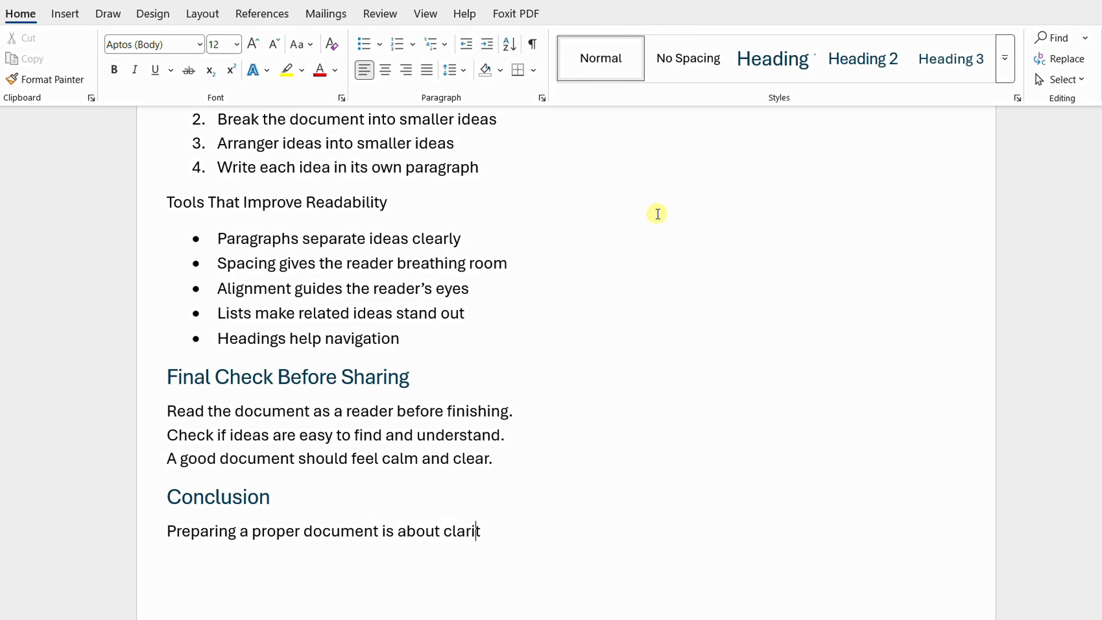
text(y and structure, not d)
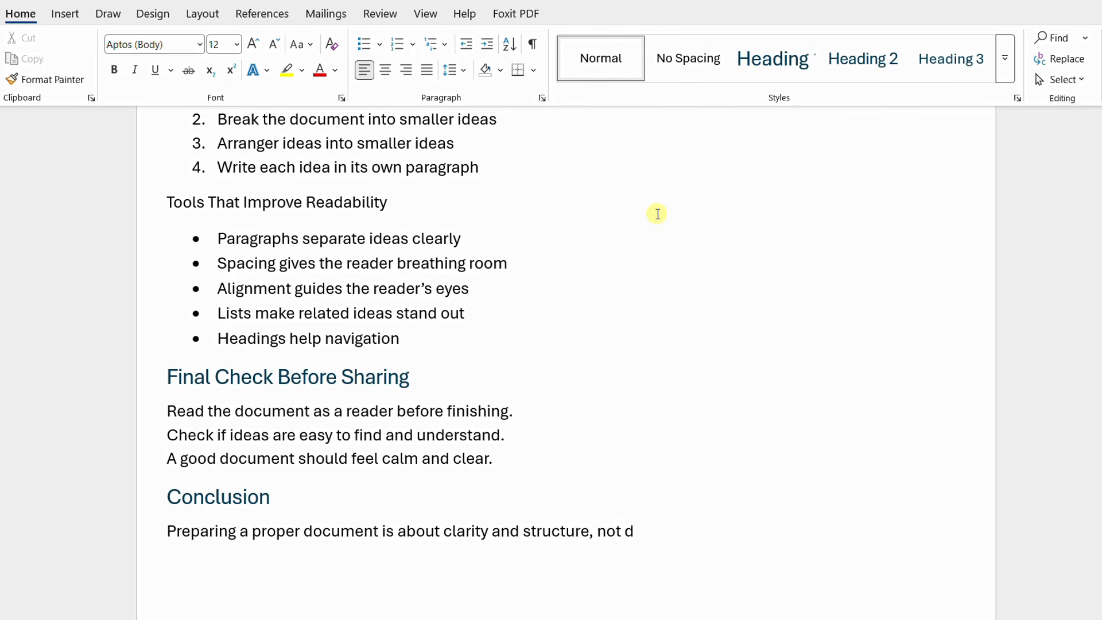
text(ecoration.)
key(Return)
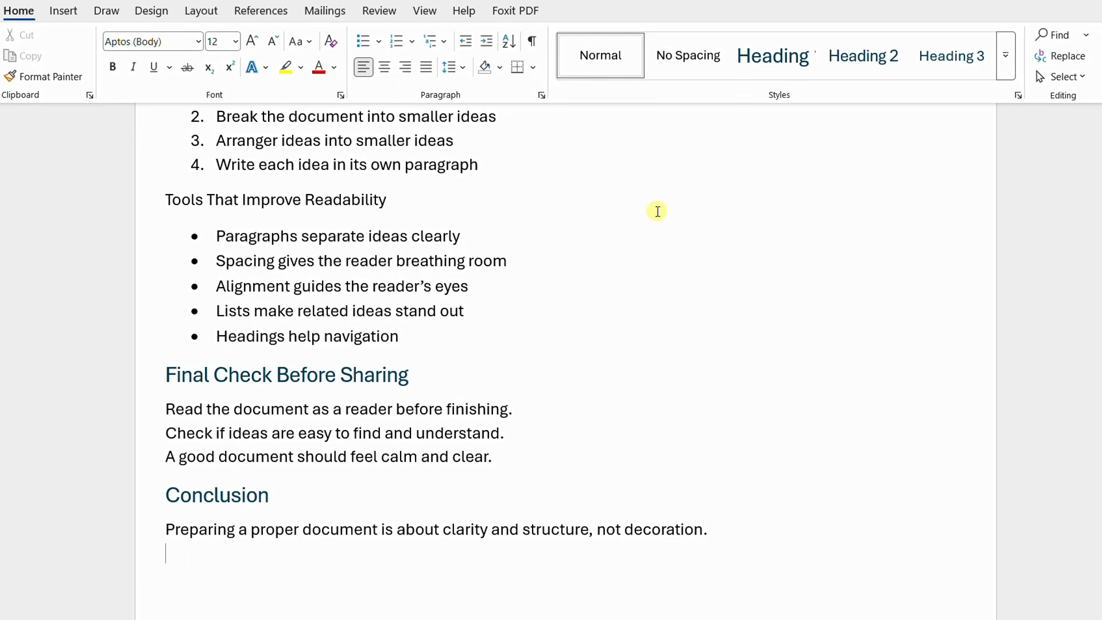
Add "When you think clearly and format intentionally, your document communicates well." as the second line of the conclusion
text(When )
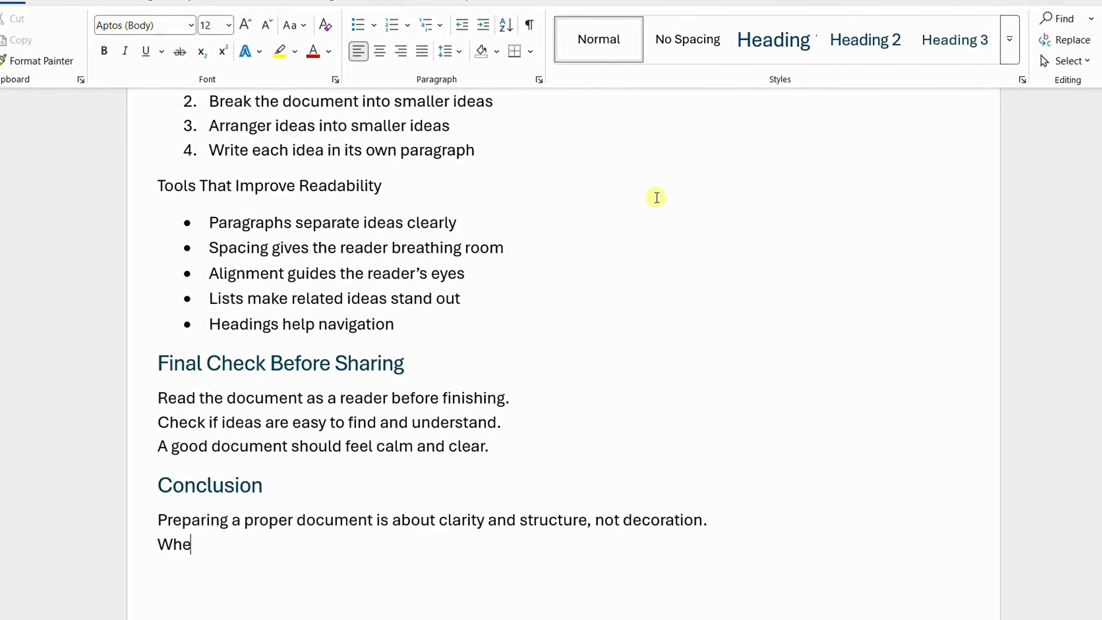
text(you th)
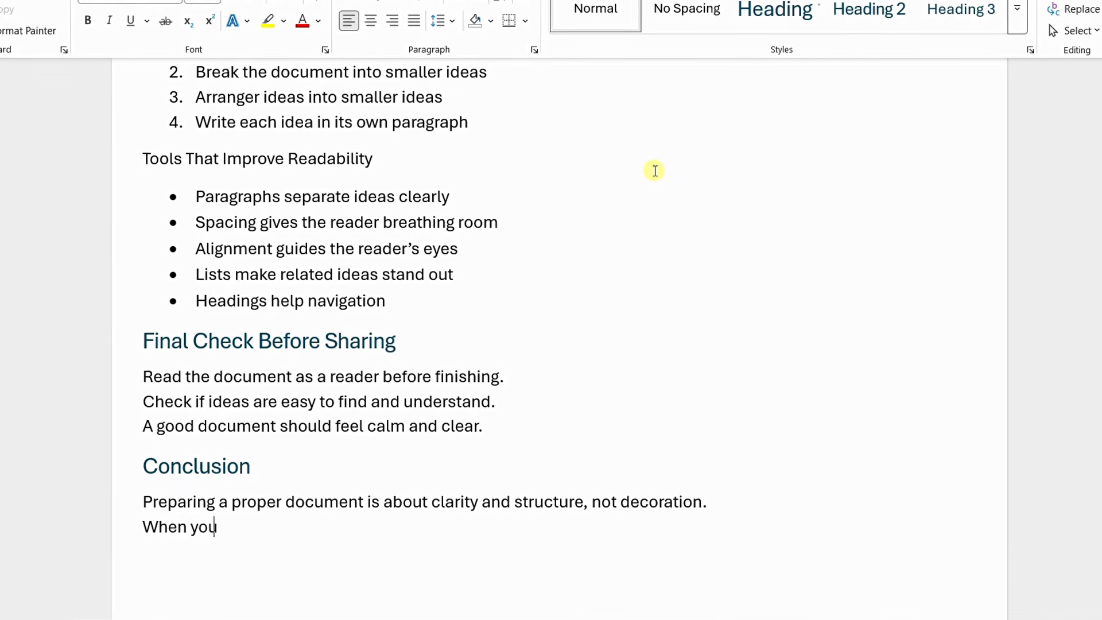
text(ink )
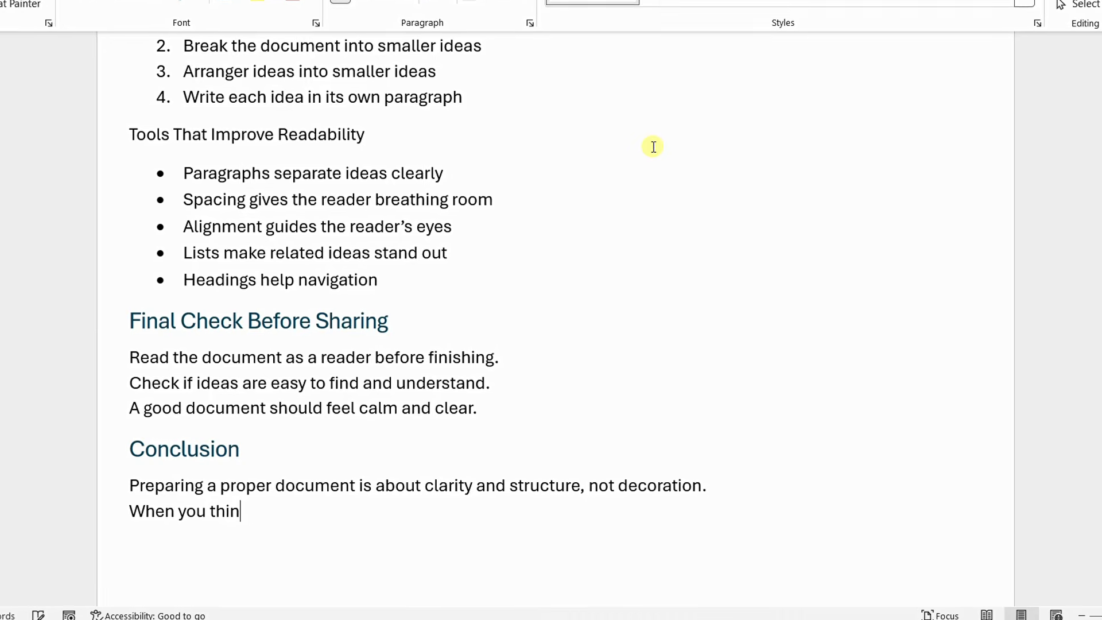
text(clearl)
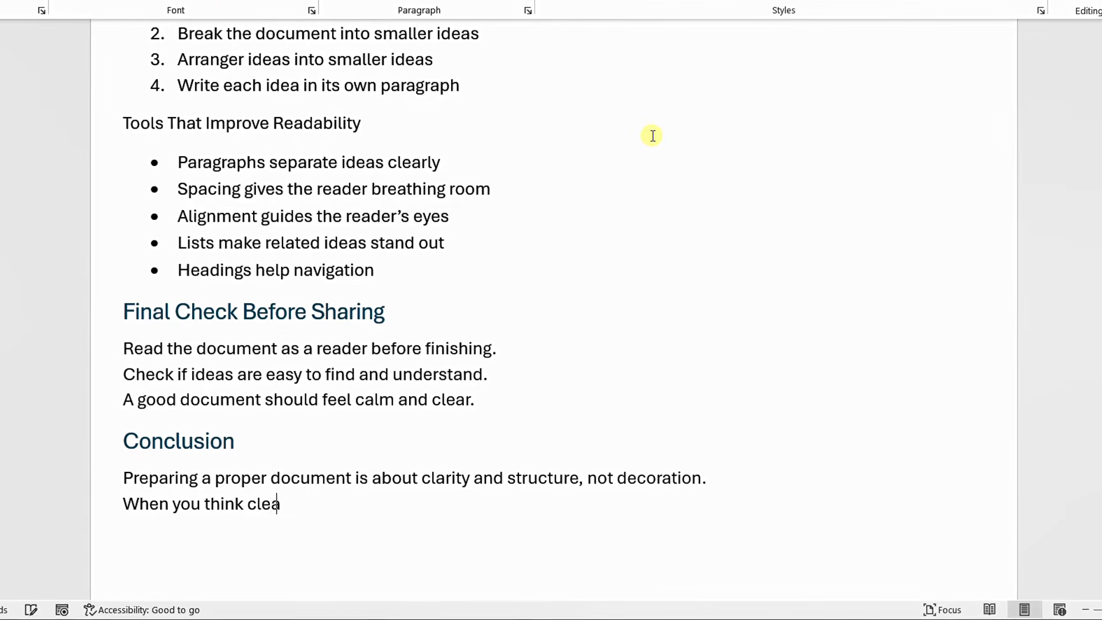
text(y)
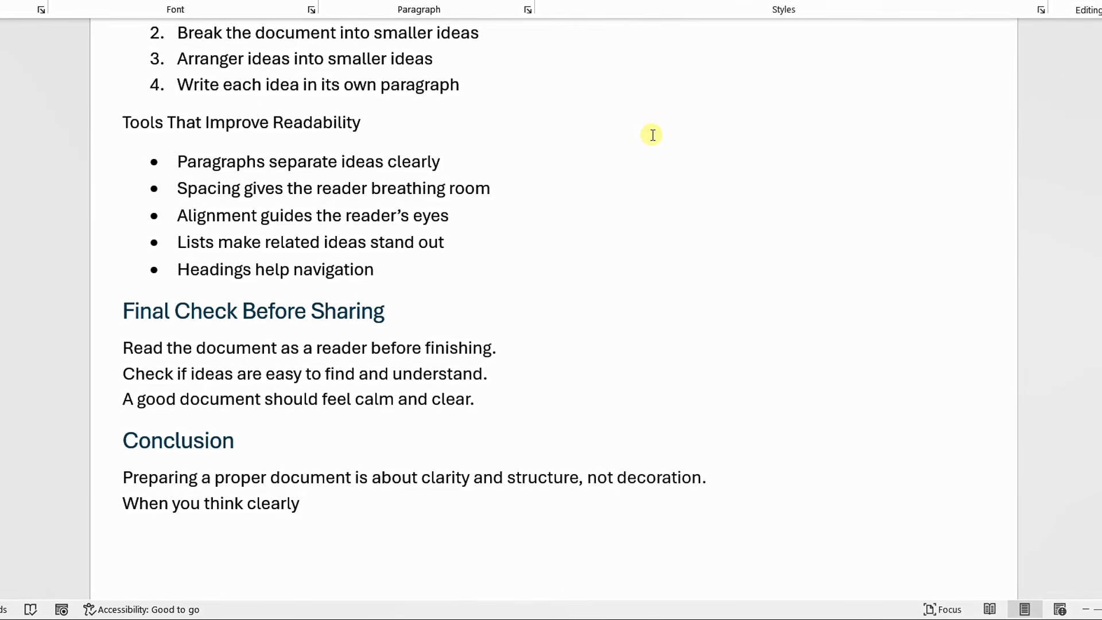
text( and fo)
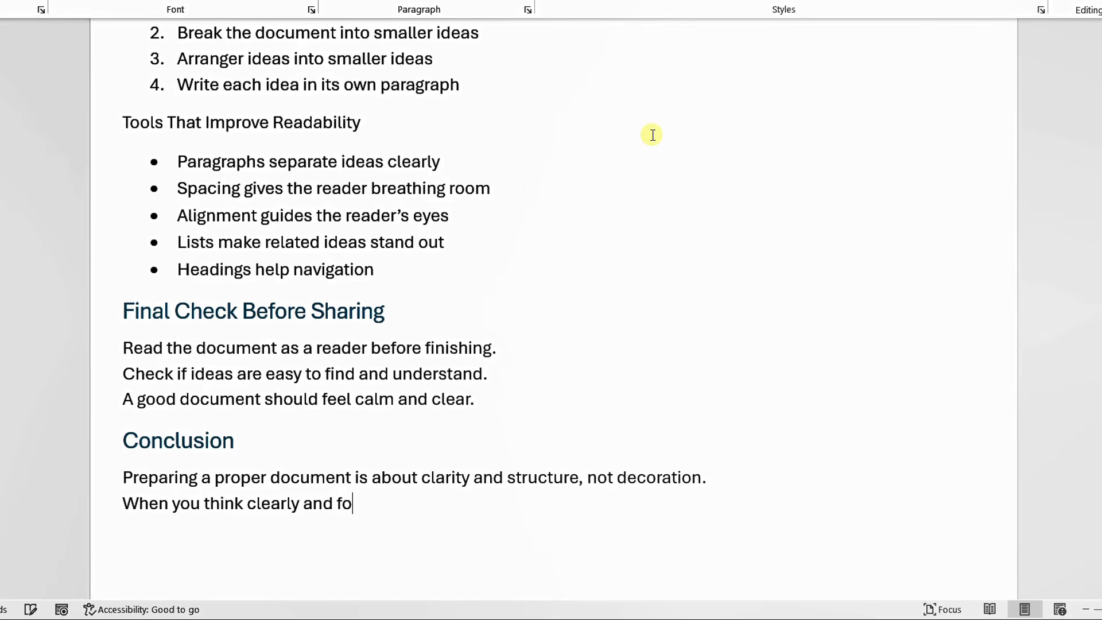
text(rmat intentio)
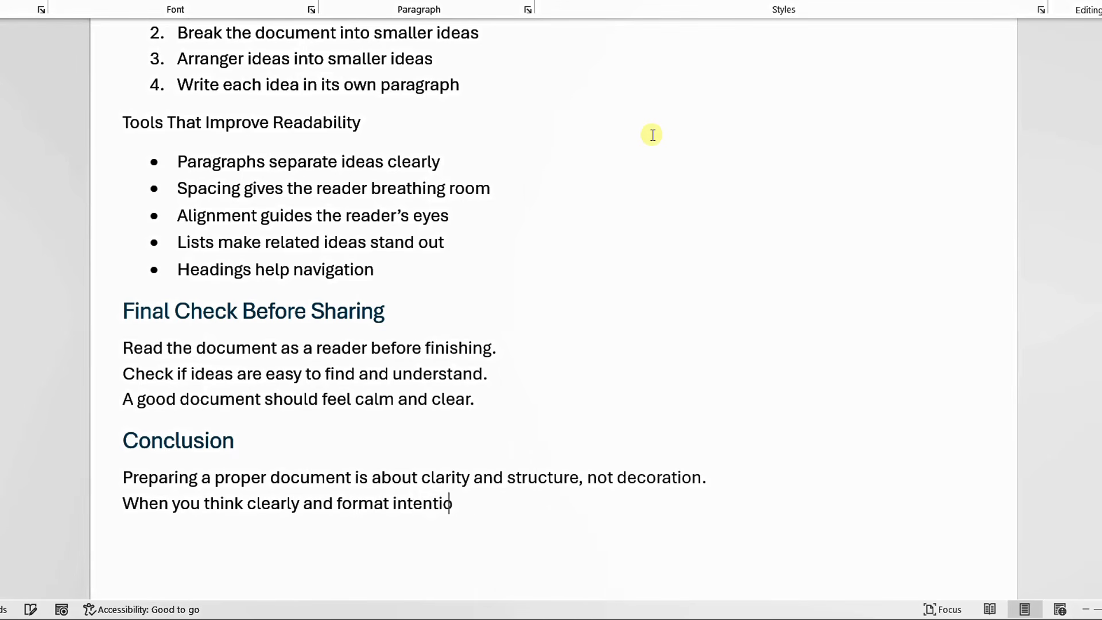
text(nally, you)
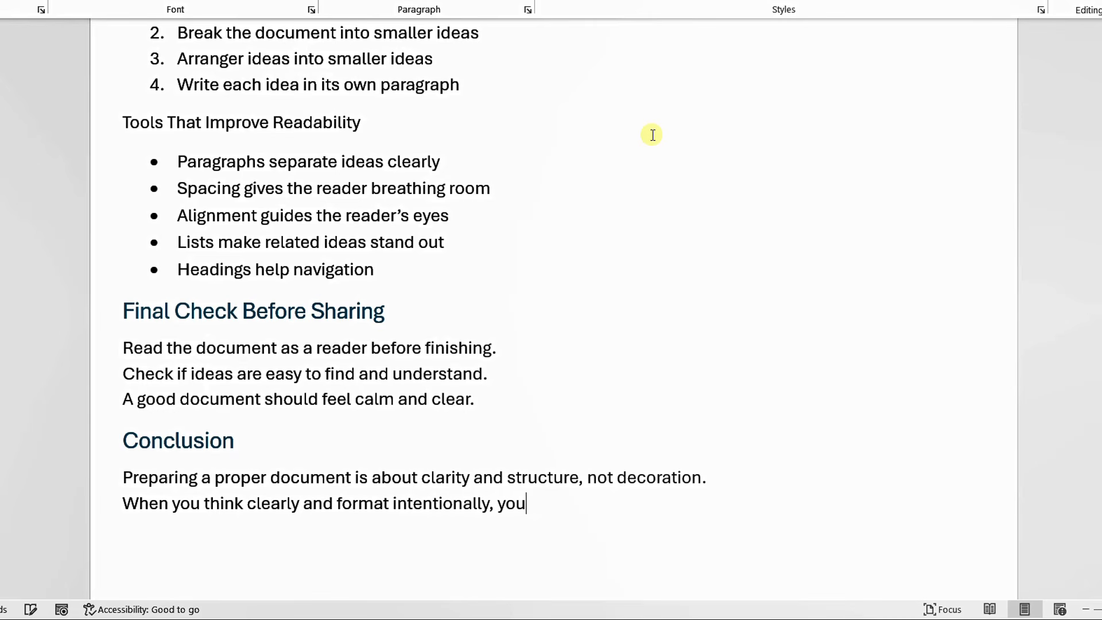
text(r document c)
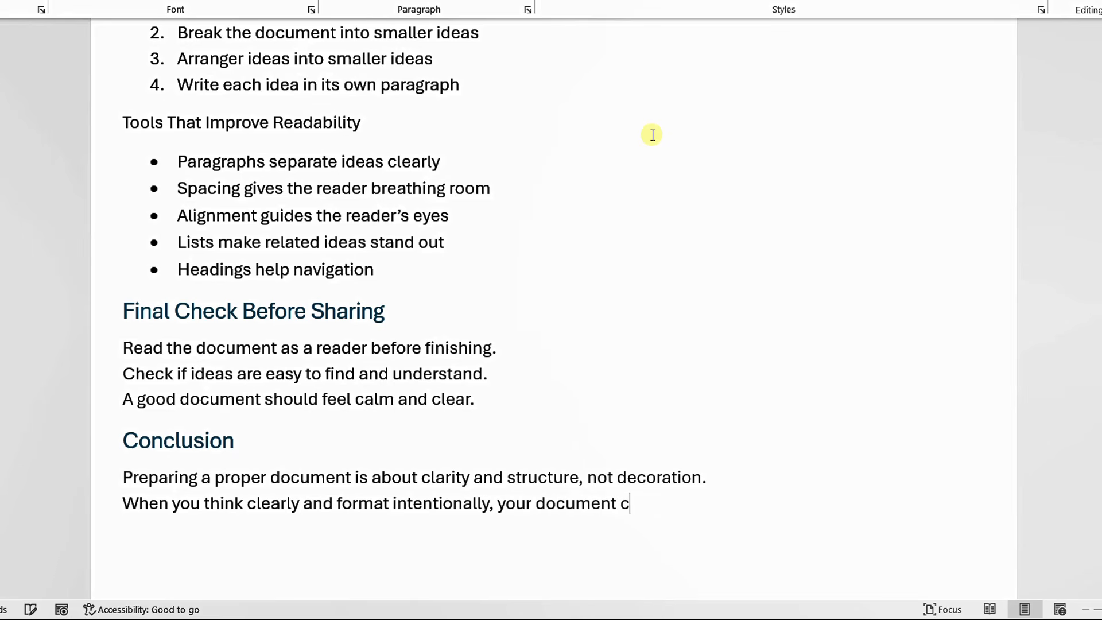
text(ommunicates)
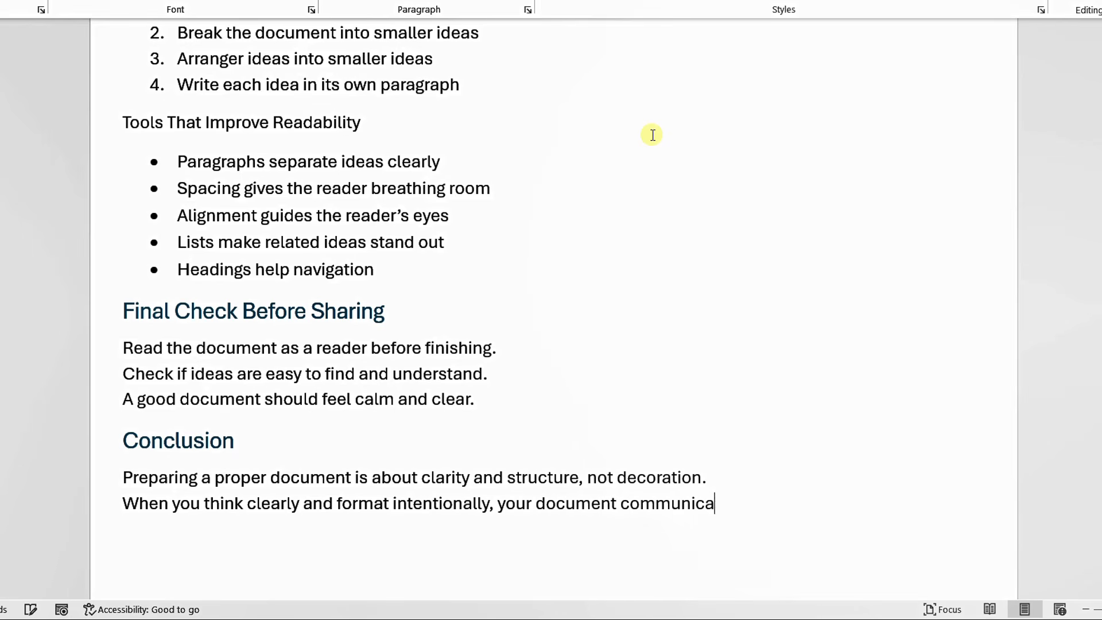
text( well.)
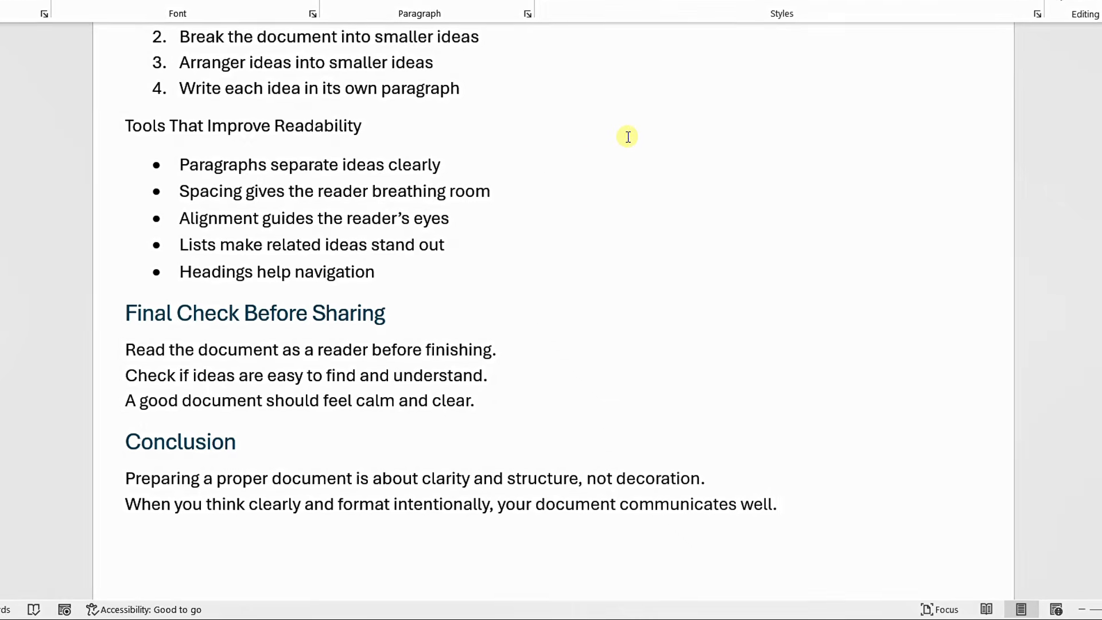
Look back over the document from its title through the two lists and reduce the page zoom to 120%
scroll(589, 159, up, 10)
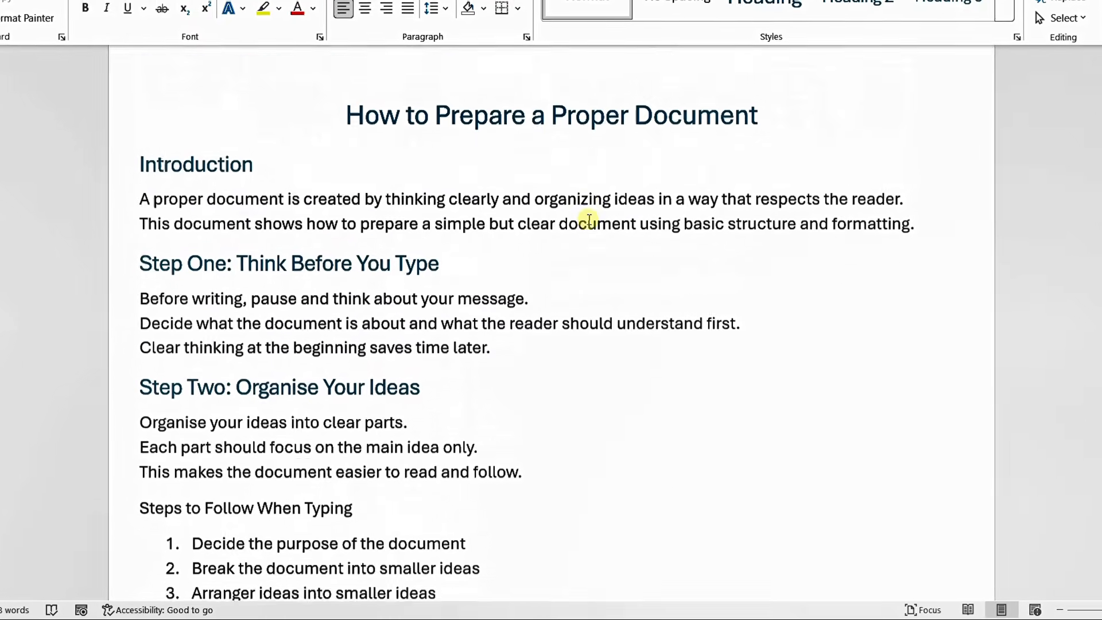
scroll(586, 227, down, 3)
scroll(586, 232, up, 2)
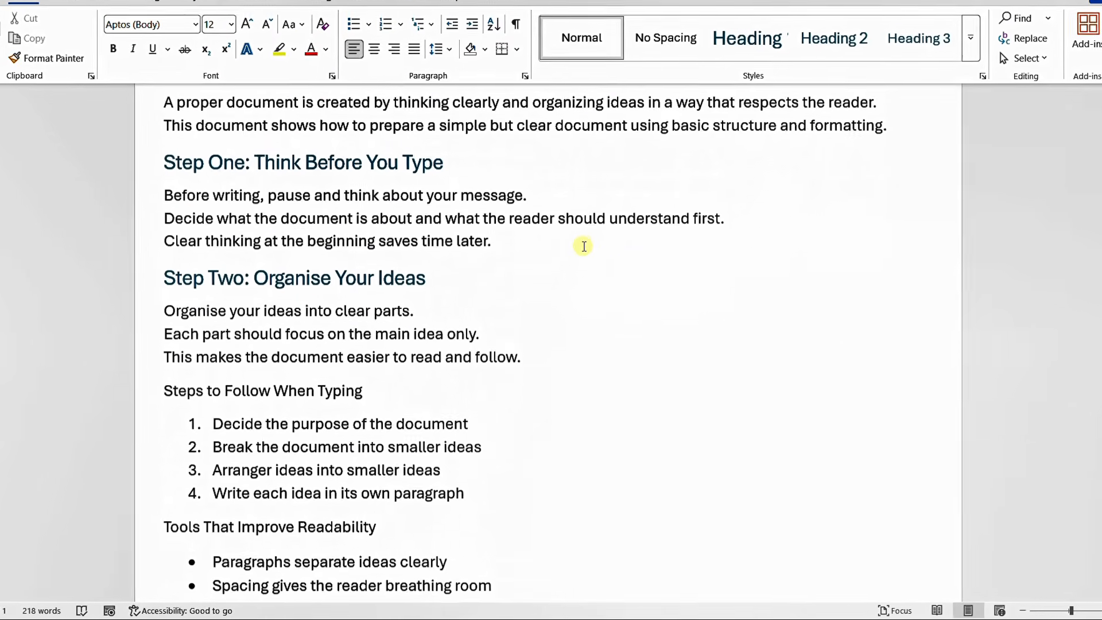
click(342, 227)
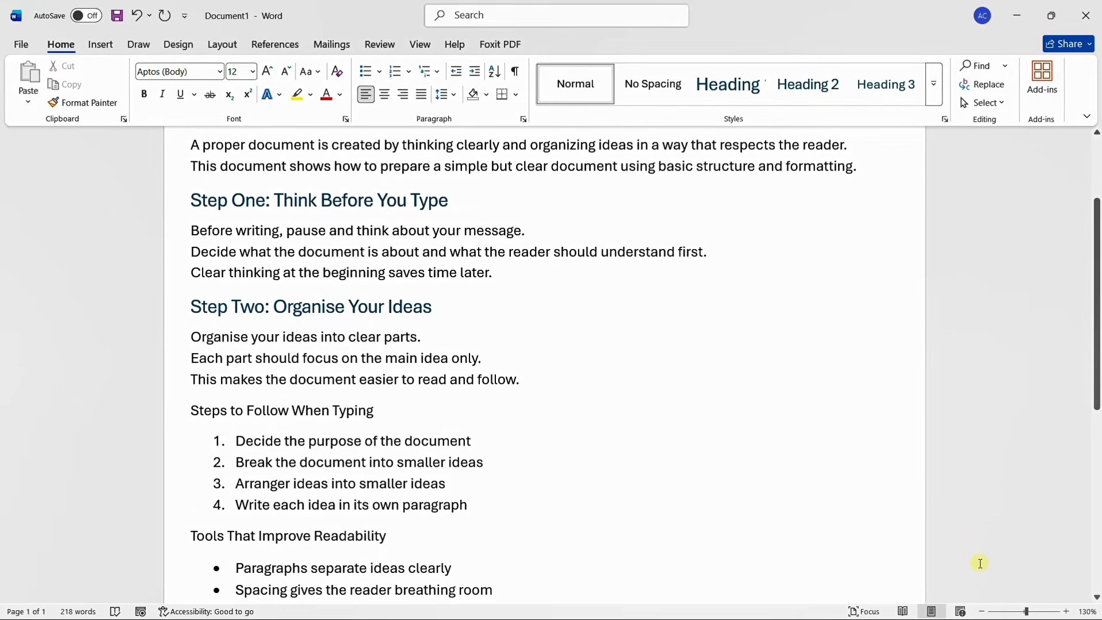
click(981, 611)
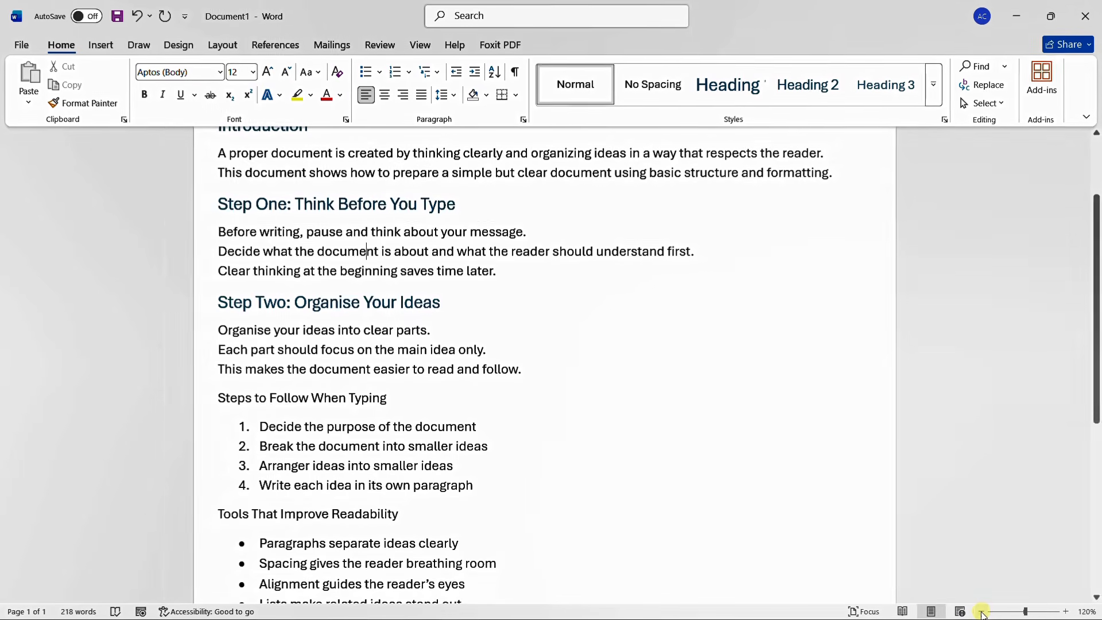
Reduce the page zoom below 120% to fit all the text in view and look over the document's overall layout
click(981, 611)
click(984, 612)
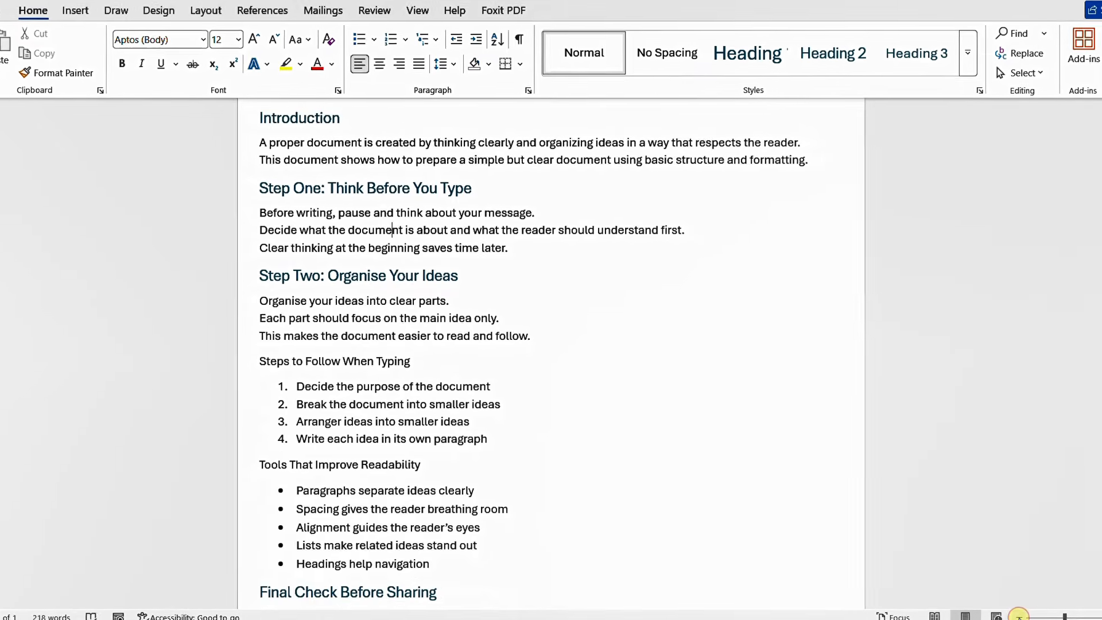
click(1040, 619)
click(1040, 619)
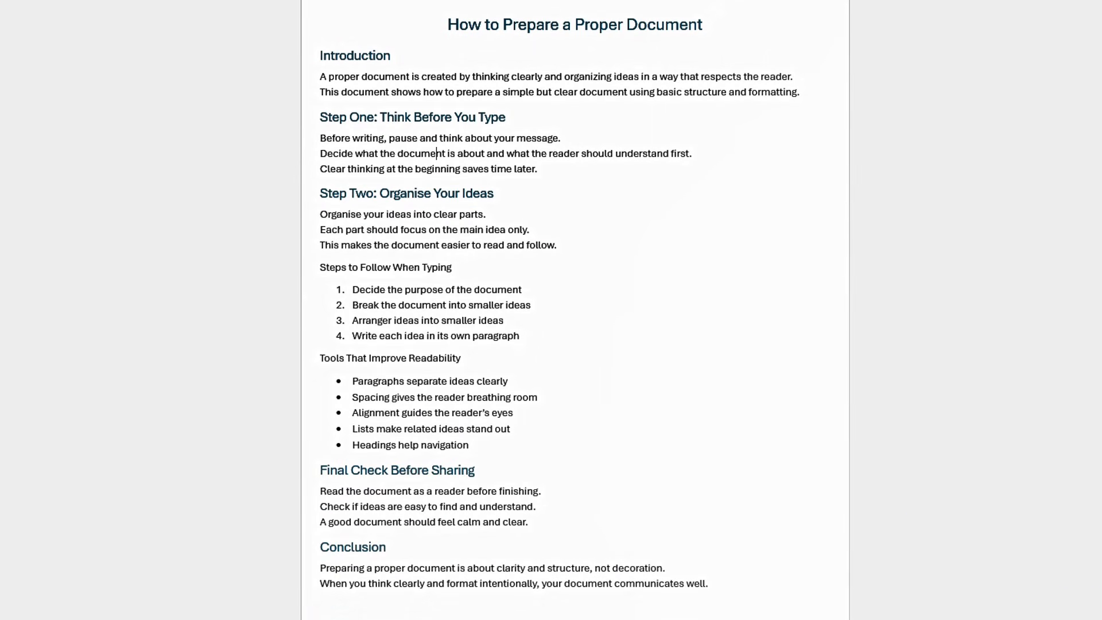
scroll(459, 379, up, 1)
scroll(459, 380, down, 3)
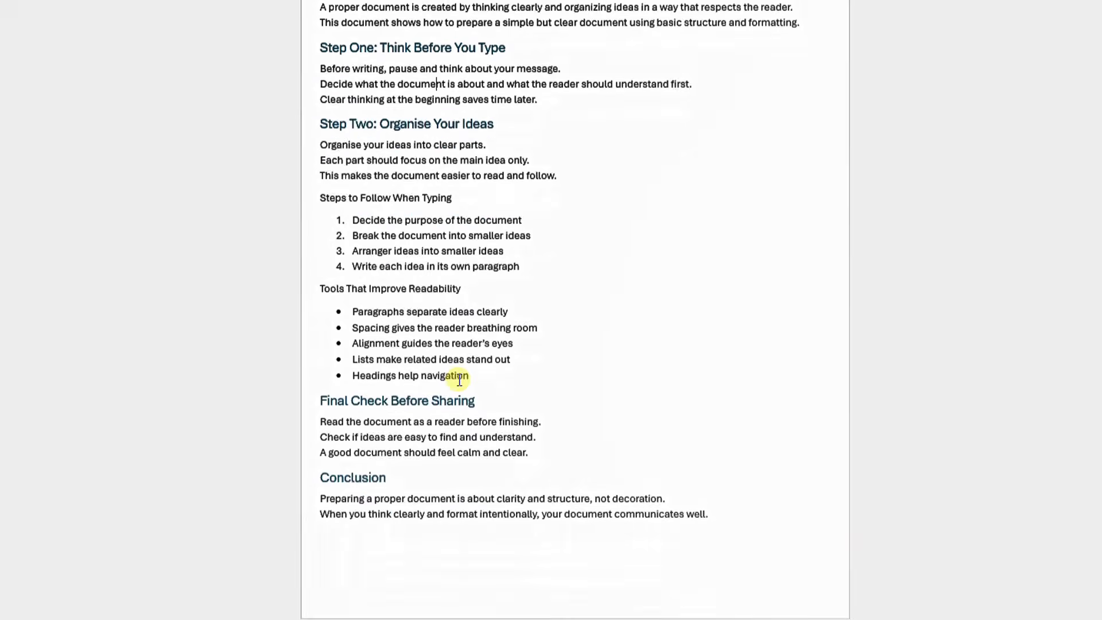
scroll(459, 381, up, 3)
scroll(460, 381, down, 2)
scroll(459, 380, up, 2)
scroll(459, 381, down, 1)
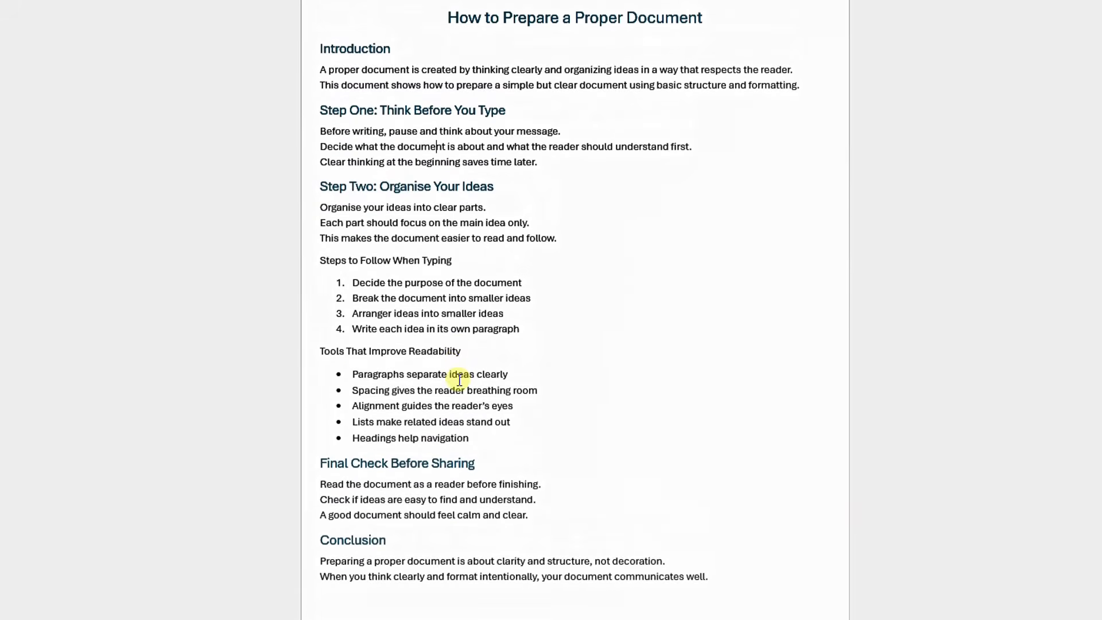
scroll(459, 380, up, 1)
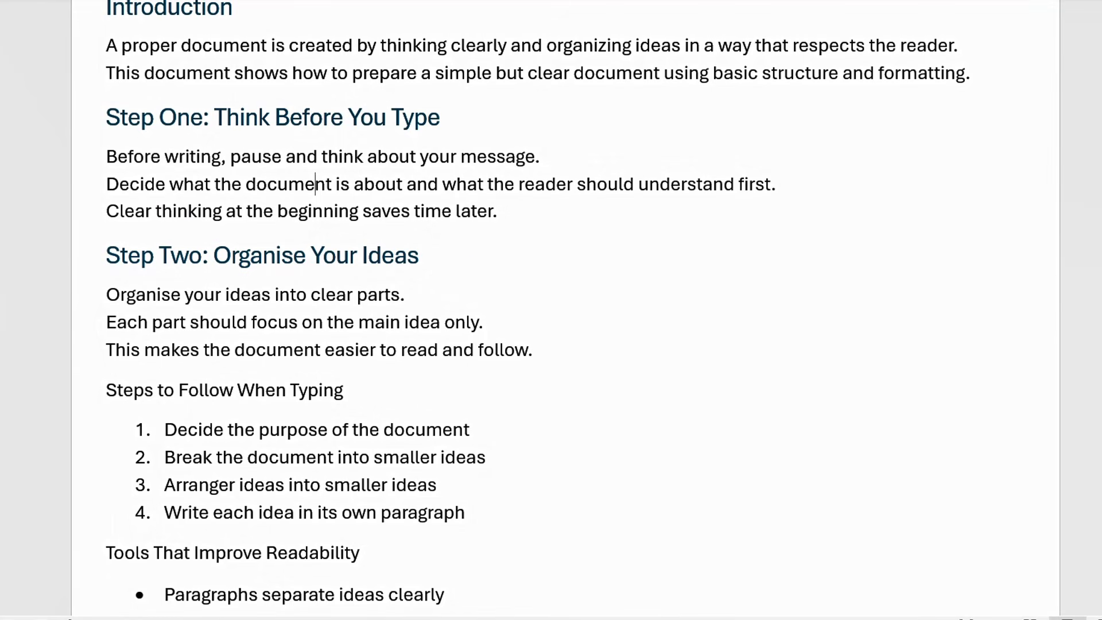
Read through the document from the title to the conclusion, examining the headings, body paragraphs and both lists at a larger zoom
scroll(551, 309, up, 2)
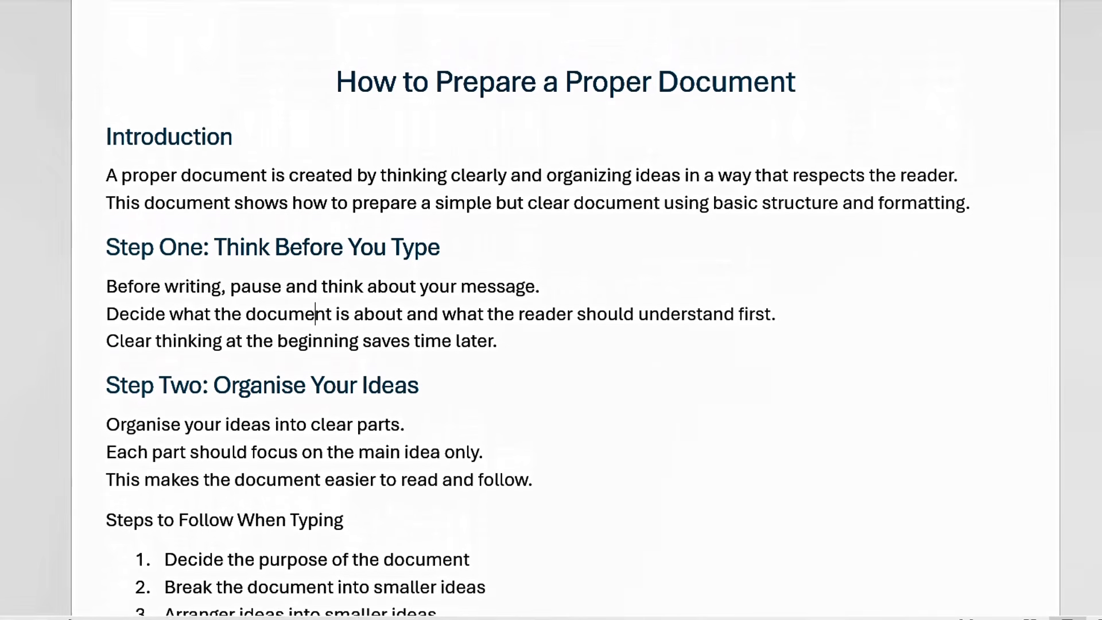
scroll(551, 310, down, 2)
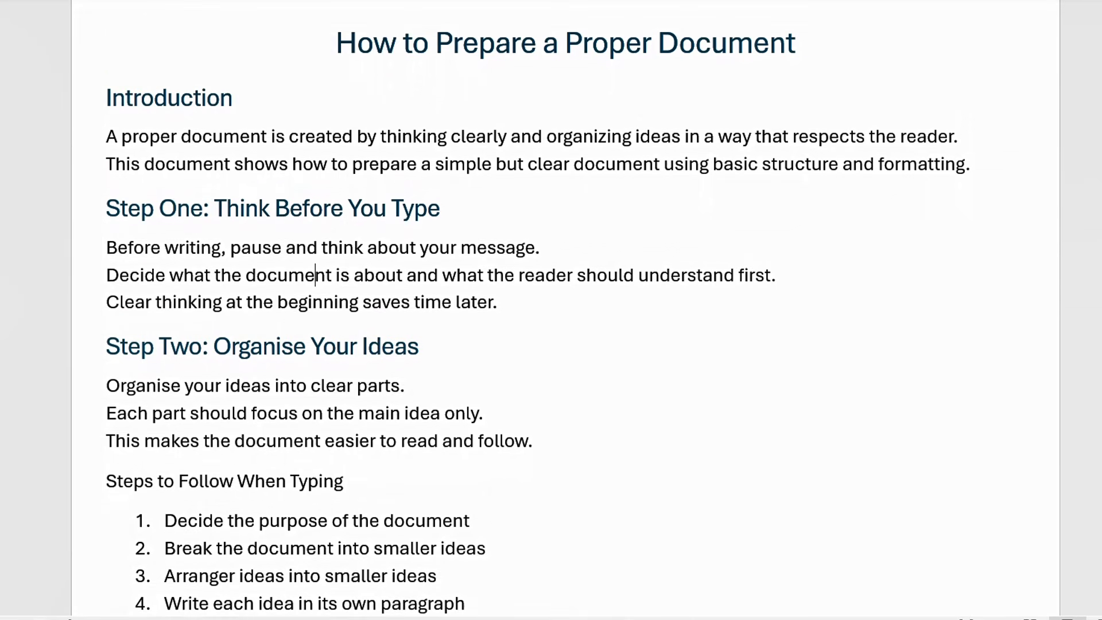
scroll(551, 310, down, 3)
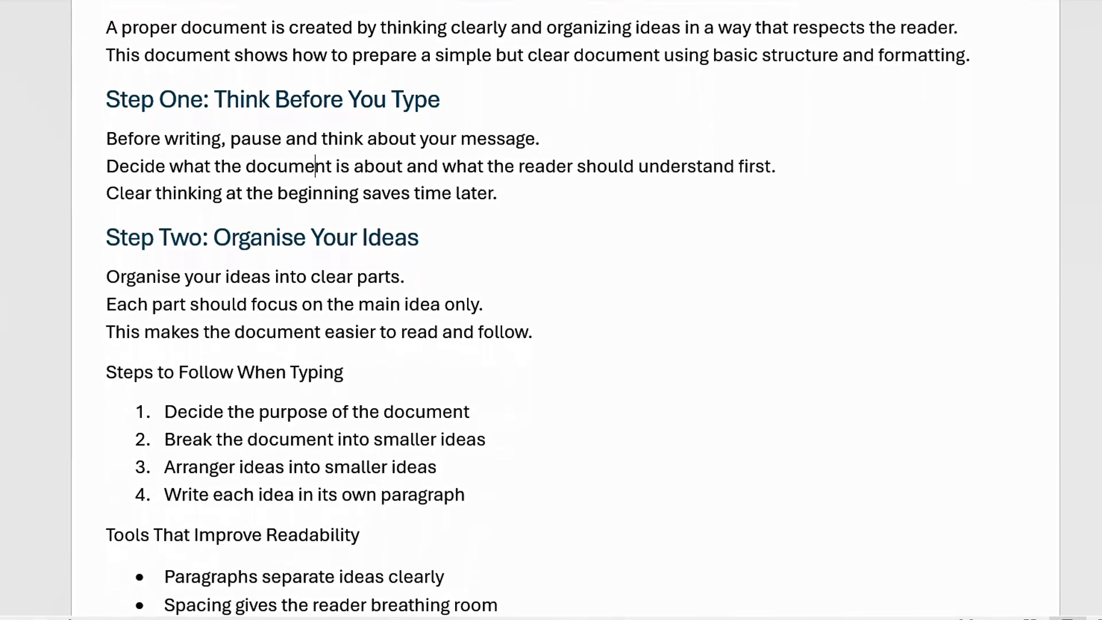
scroll(551, 310, down, 3)
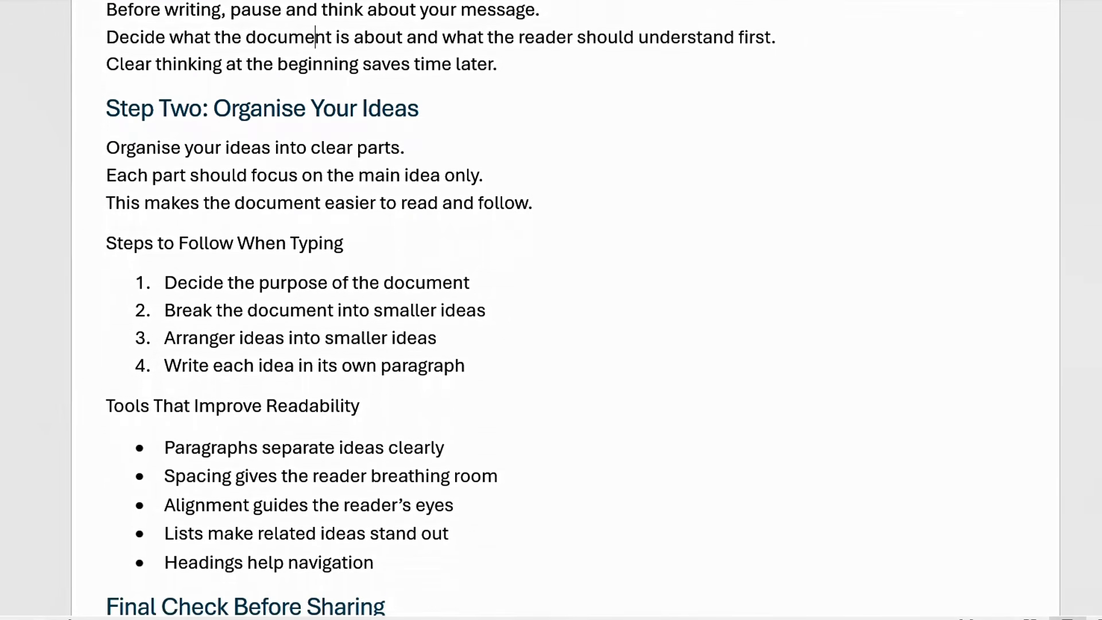
scroll(565, 310, down, 3)
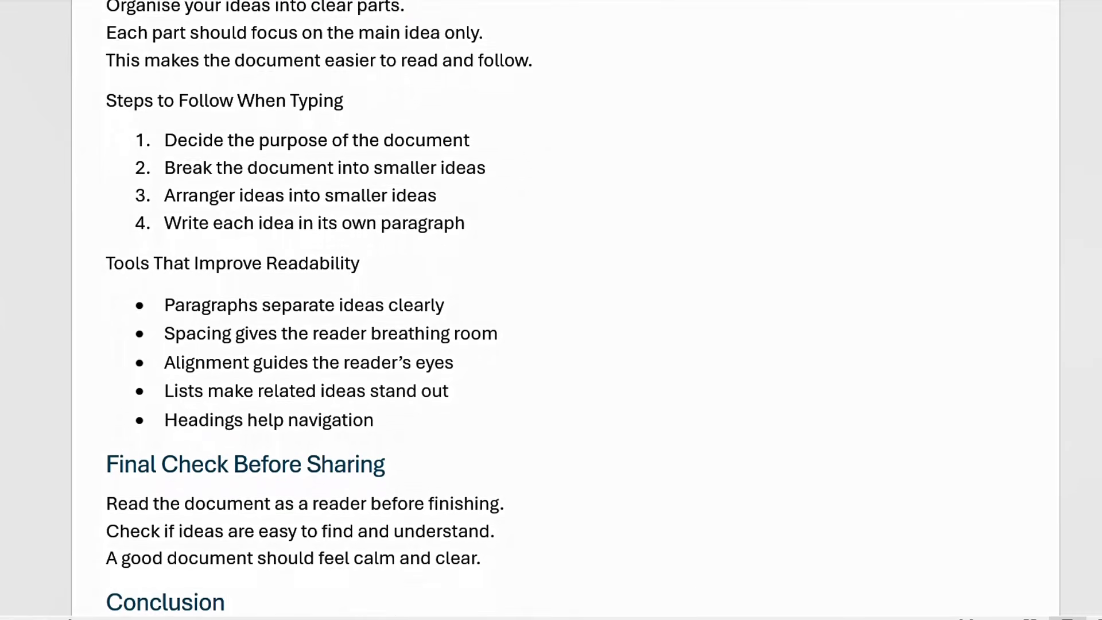
scroll(565, 310, down, 2)
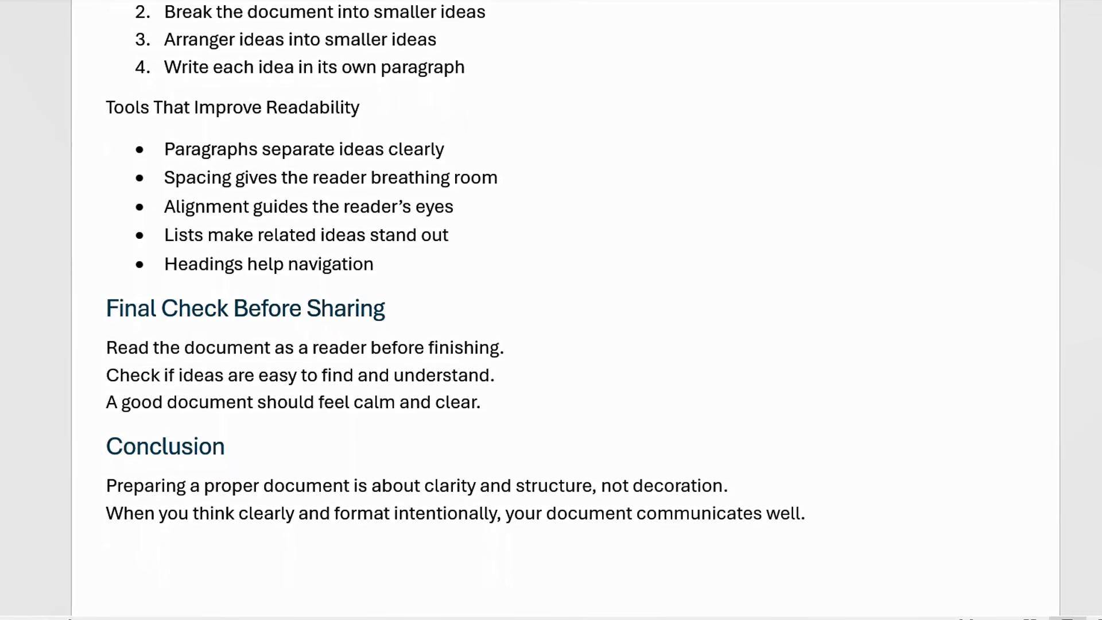
scroll(565, 310, down, 1)
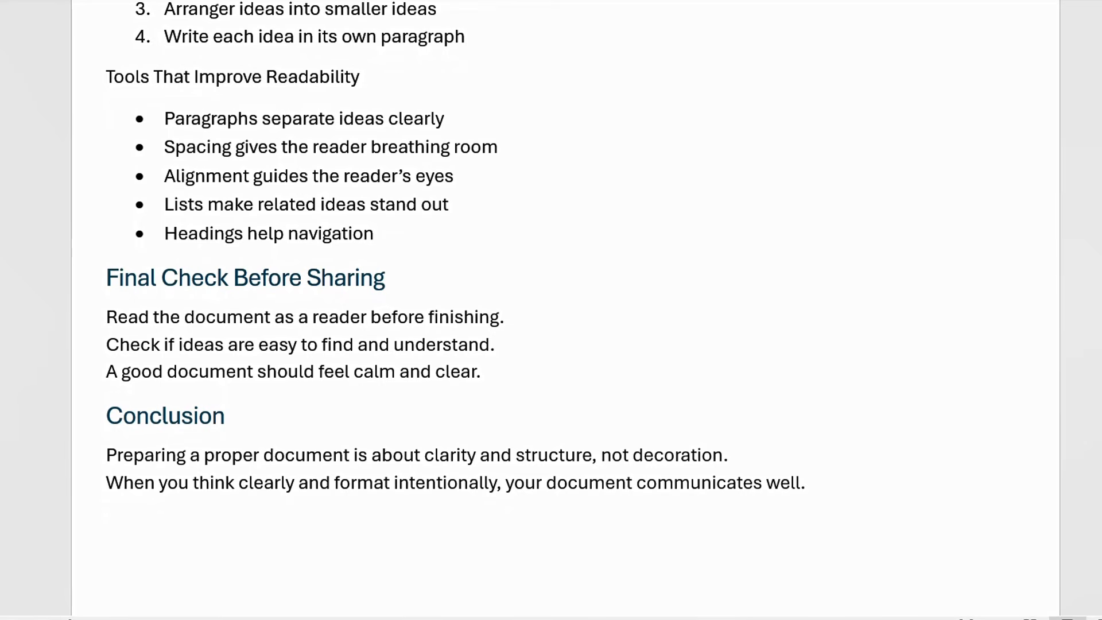
scroll(566, 309, up, 5)
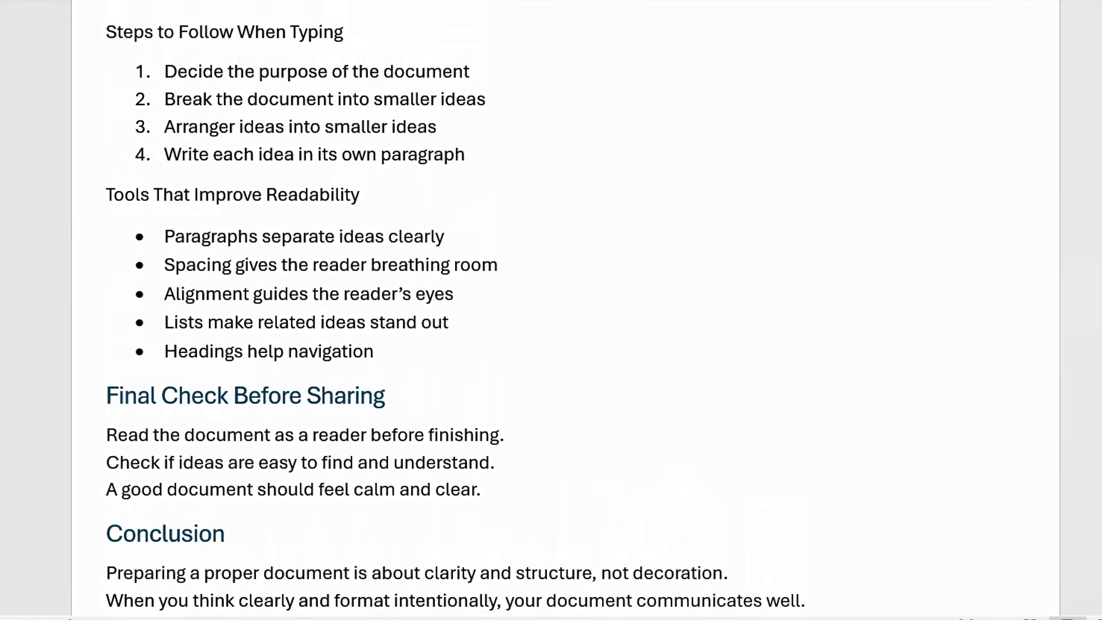
scroll(566, 310, up, 3)
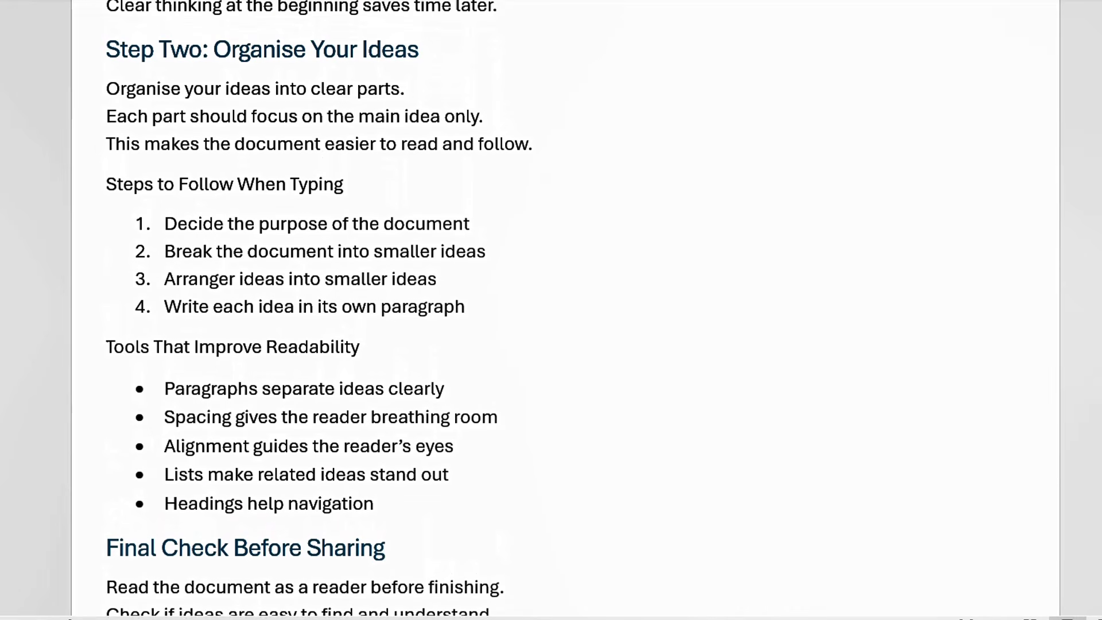
scroll(565, 309, up, 2)
scroll(565, 310, up, 5)
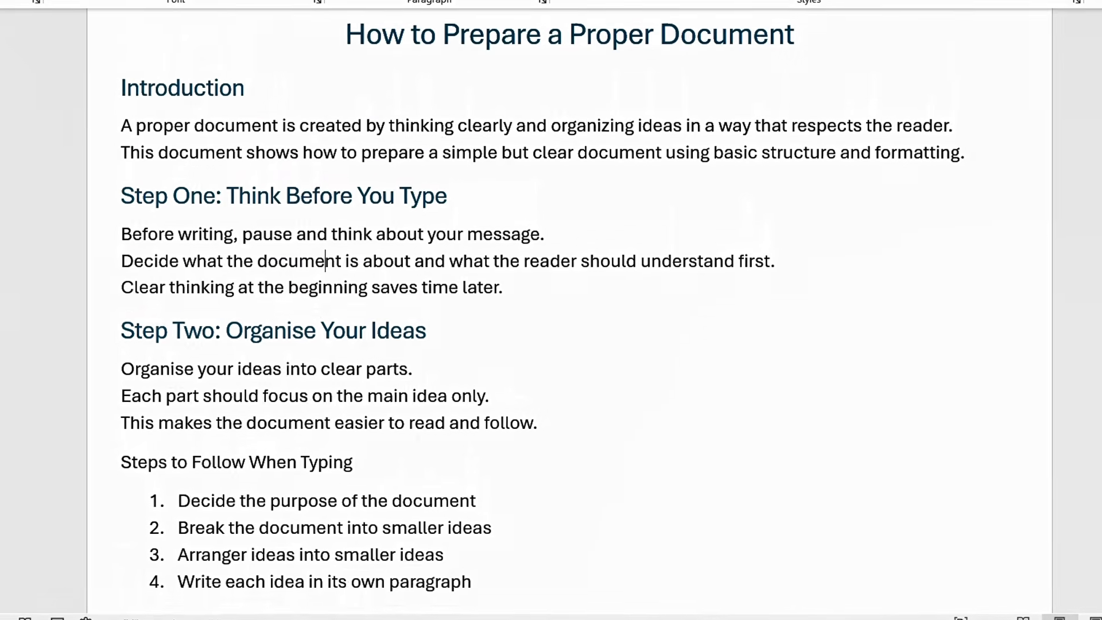
scroll(566, 310, down, 2)
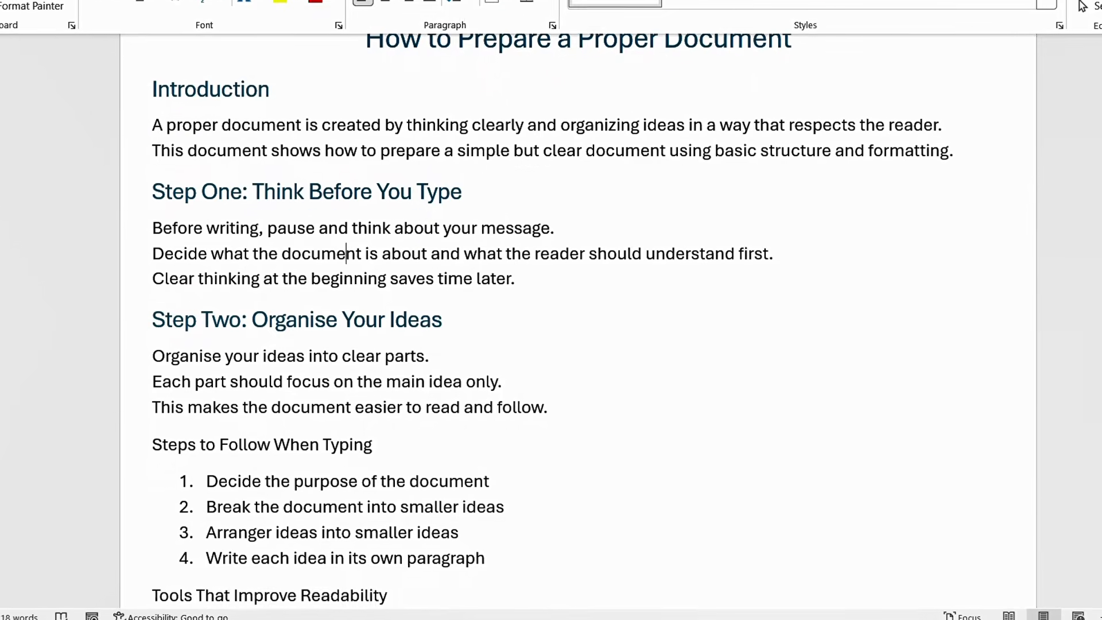
scroll(566, 310, down, 3)
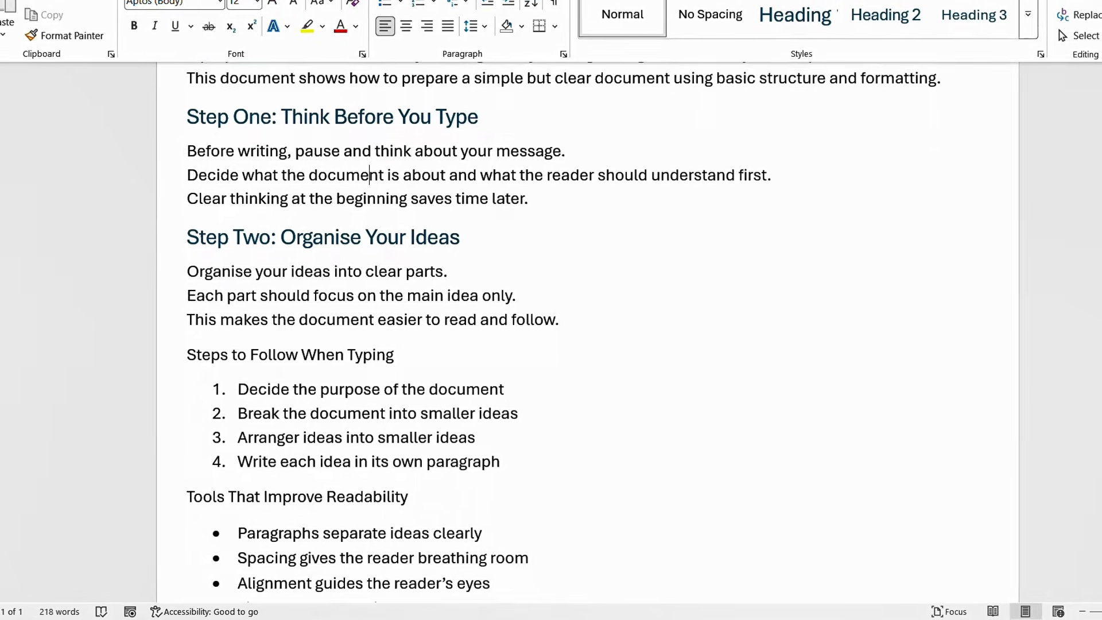
scroll(565, 310, down, 3)
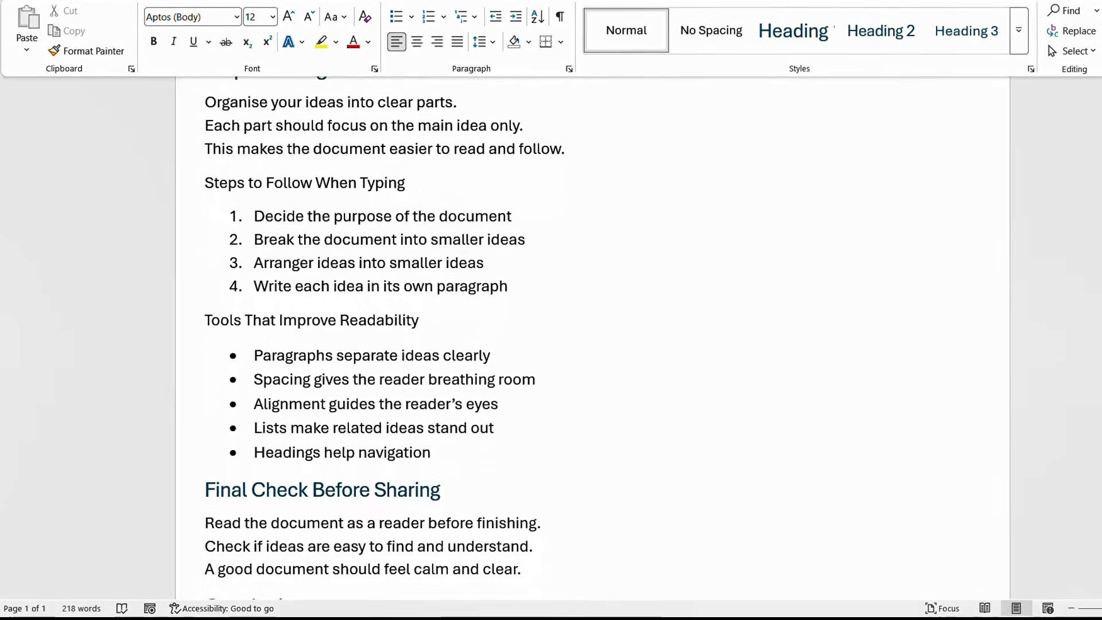
Make the list headings "Steps to Follow When Typing" and "Tools That Improve Readability" bold
scroll(430, 288, up, 2)
click(431, 288)
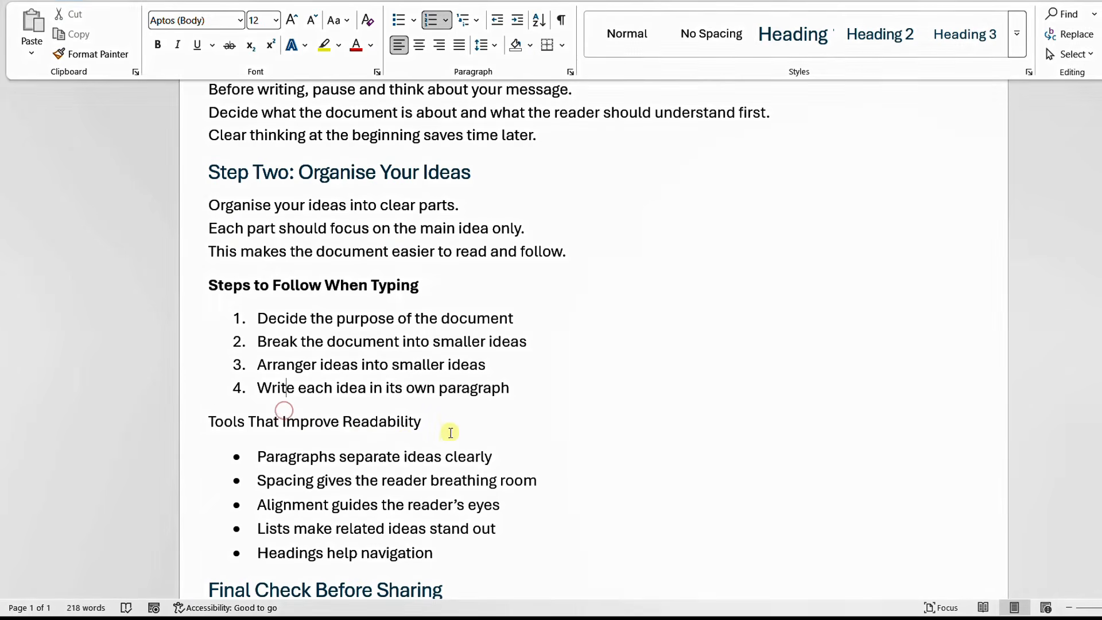
drag(447, 419, 344, 421)
drag(205, 420, 205, 420)
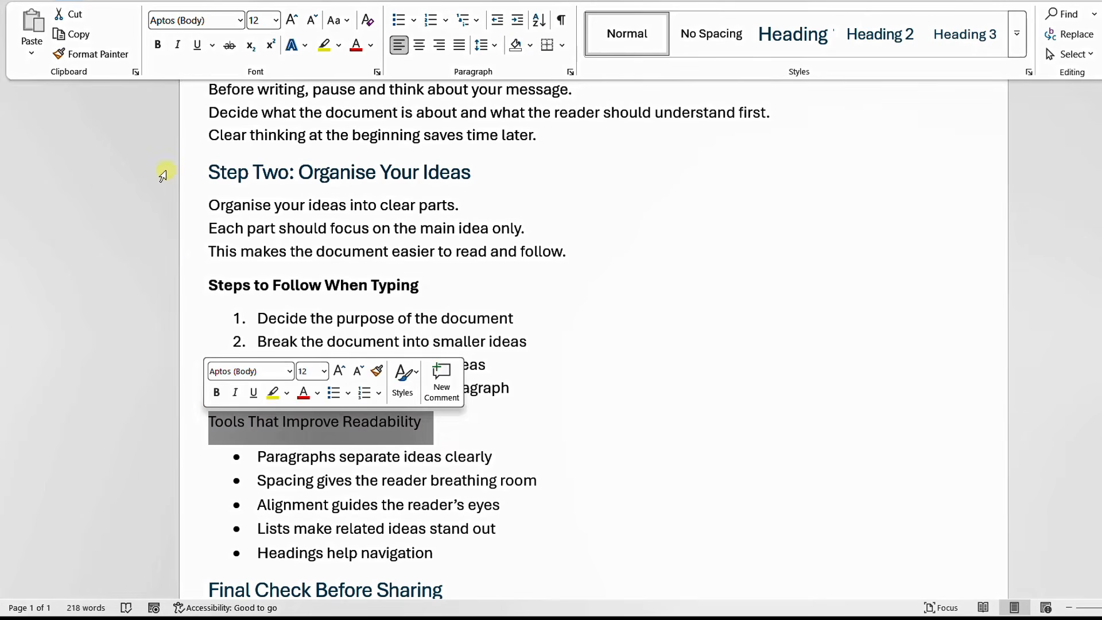
click(437, 364)
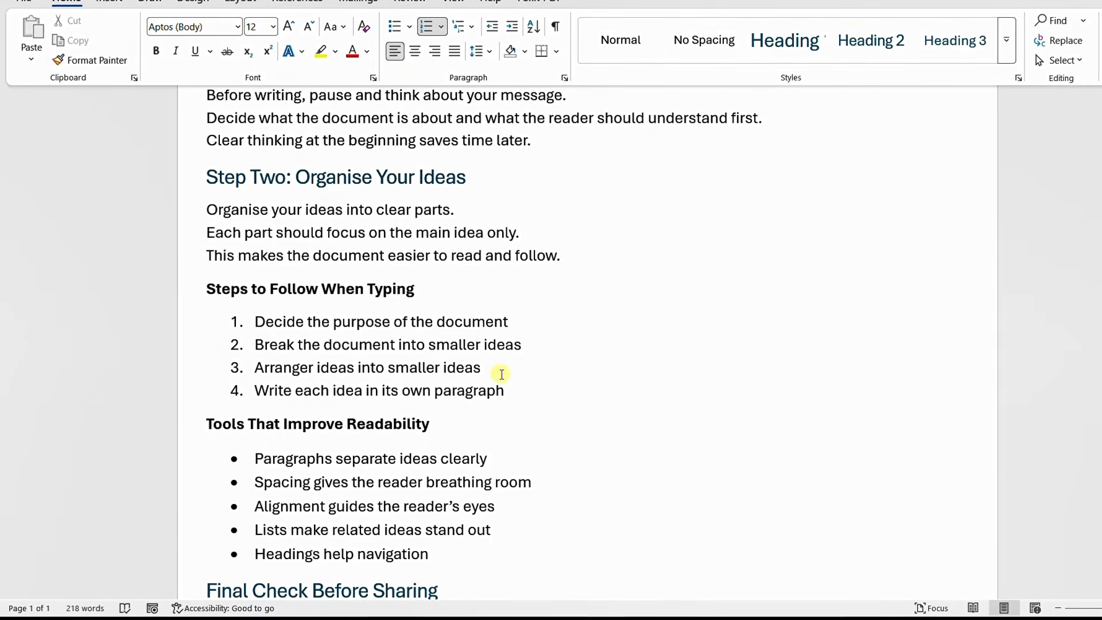
Review how the bold list headings sit with the styled headings and body text, from the title to the conclusion and back
scroll(504, 239, up, 3)
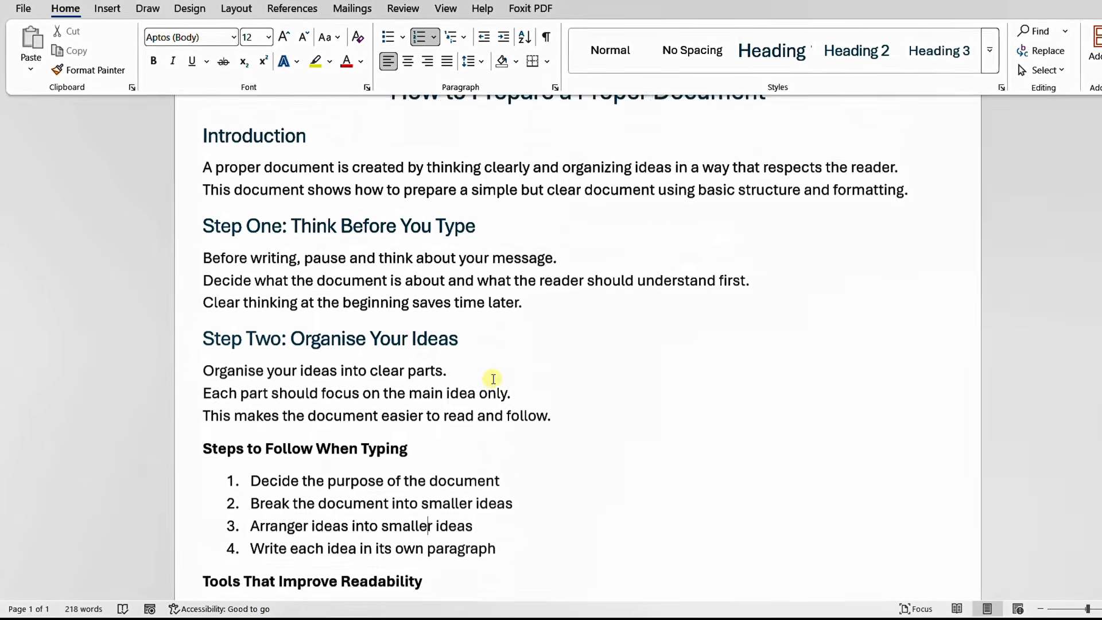
scroll(492, 350, down, 2)
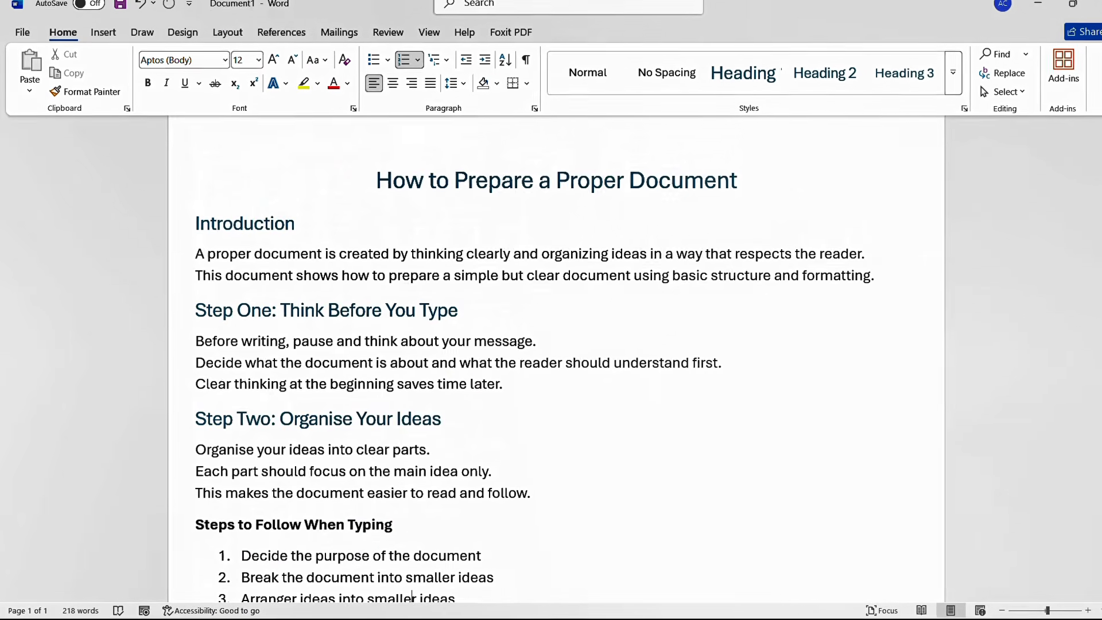
drag(1096, 235, 1100, 367)
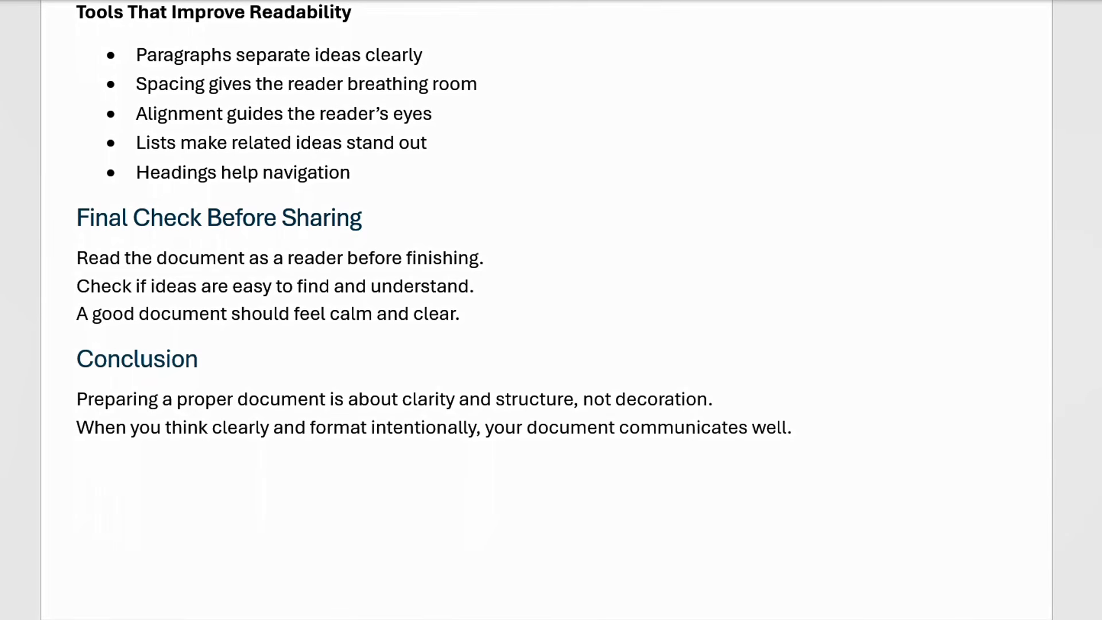
scroll(551, 310, up, 2)
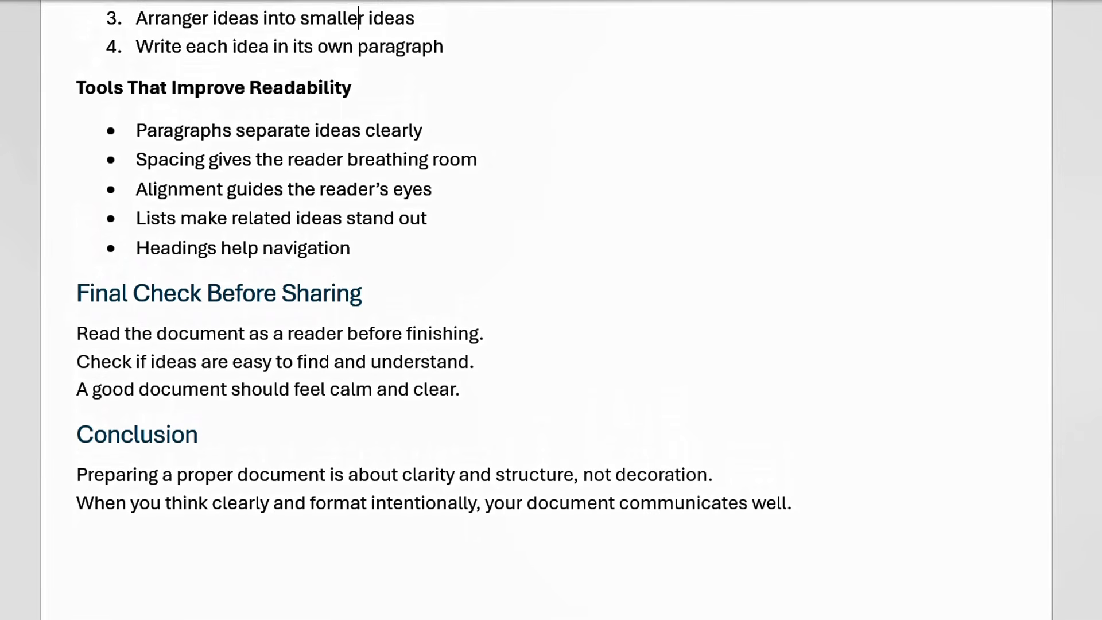
scroll(551, 310, up, 2)
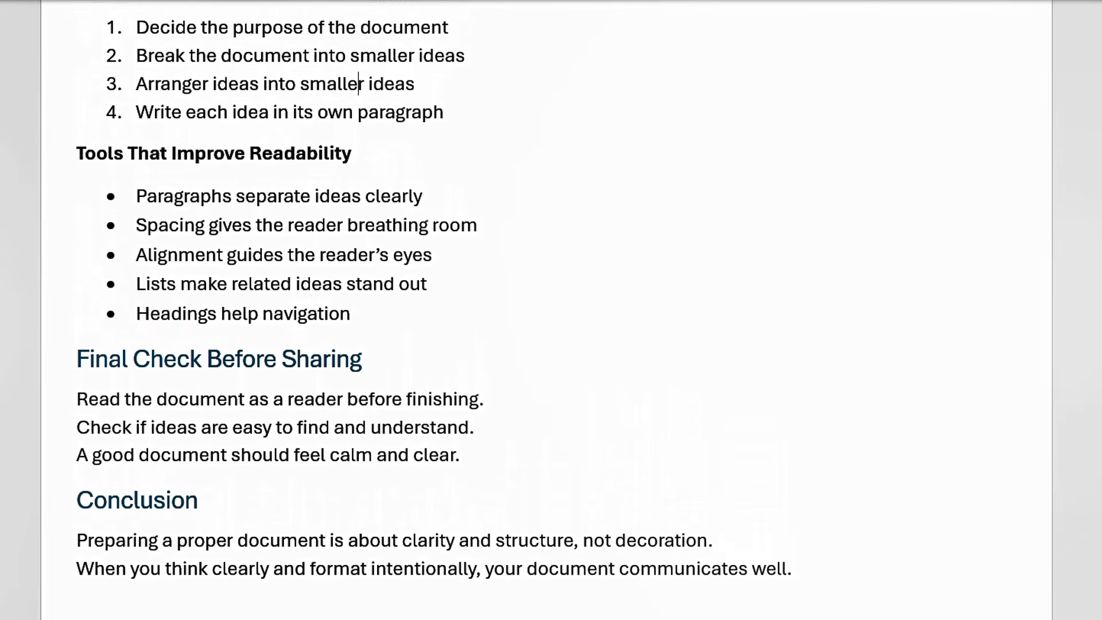
scroll(551, 310, up, 4)
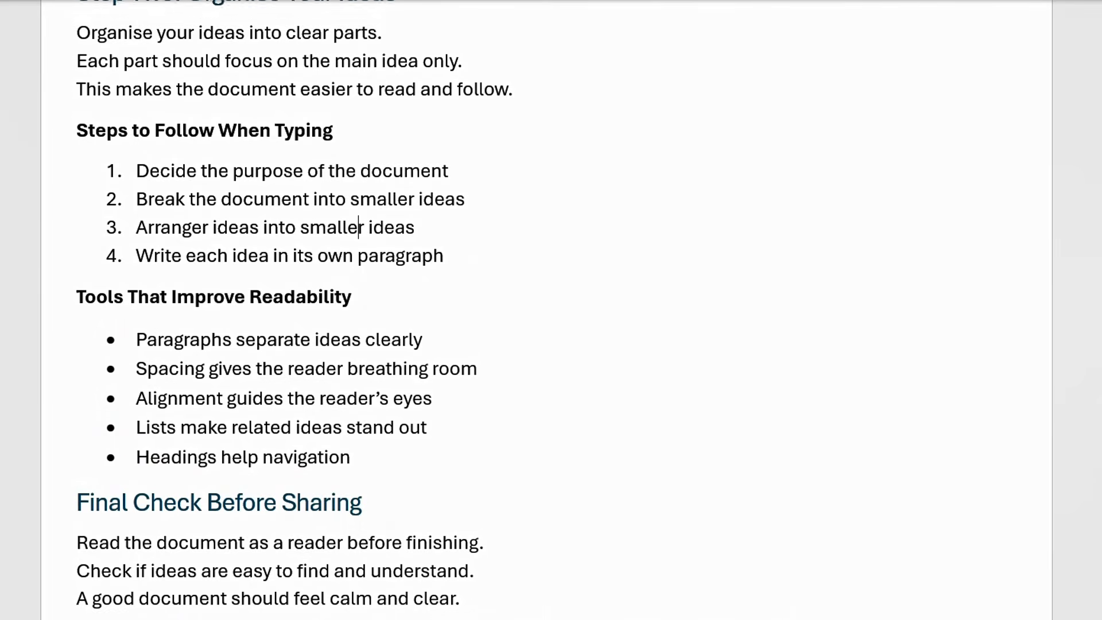
scroll(551, 310, up, 8)
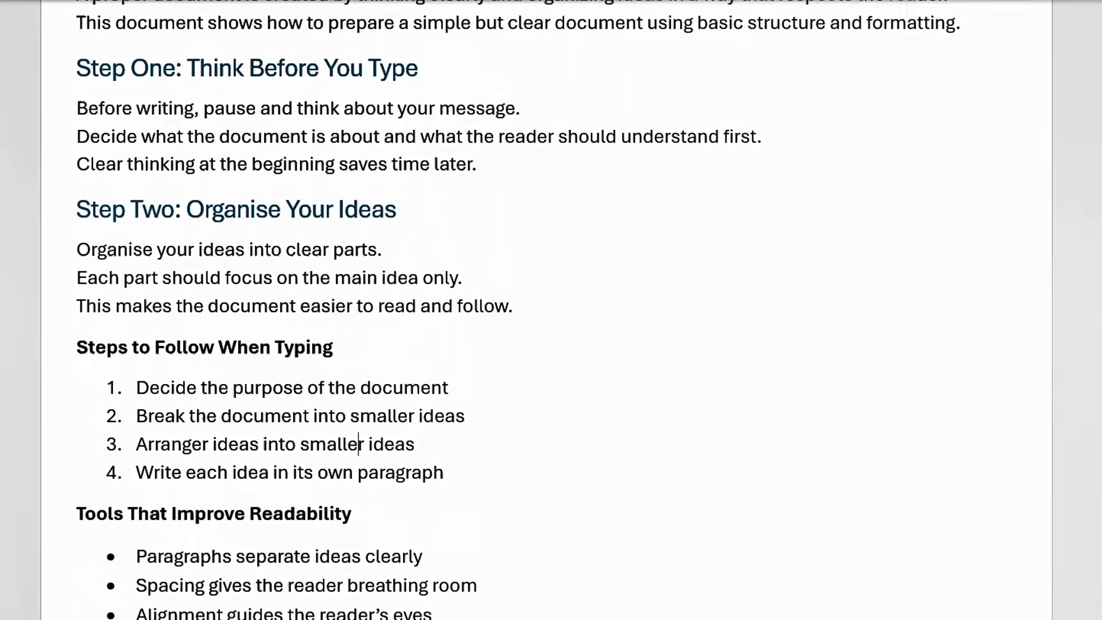
scroll(551, 310, up, 3)
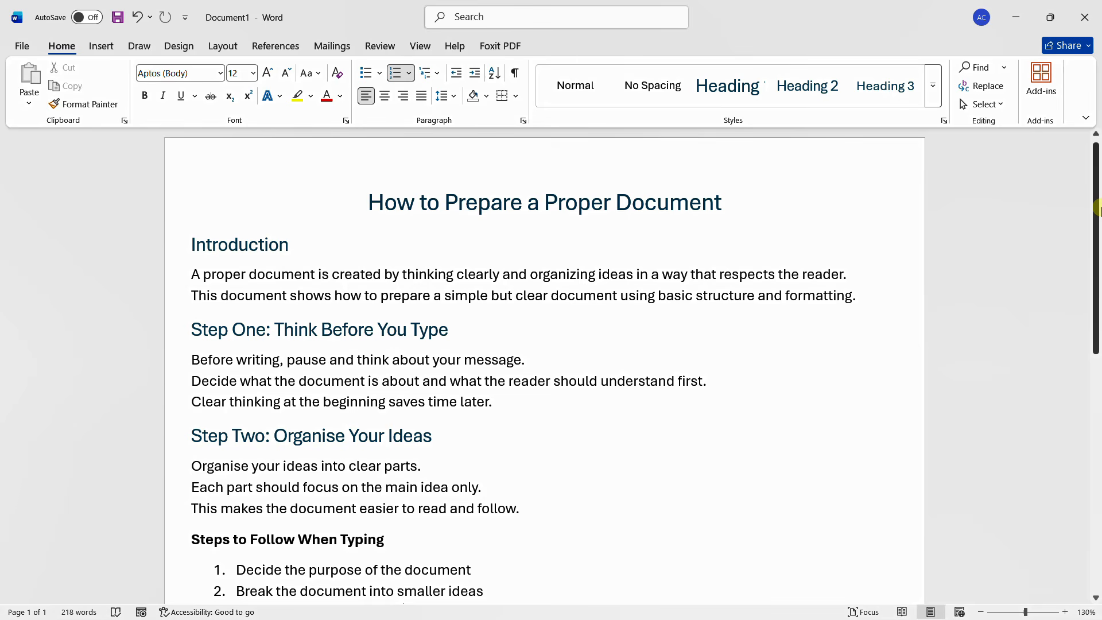
Check the document once more down to the conclusion, return to its title and minimize the window to show the desktop
scroll(1052, 216, down, 6)
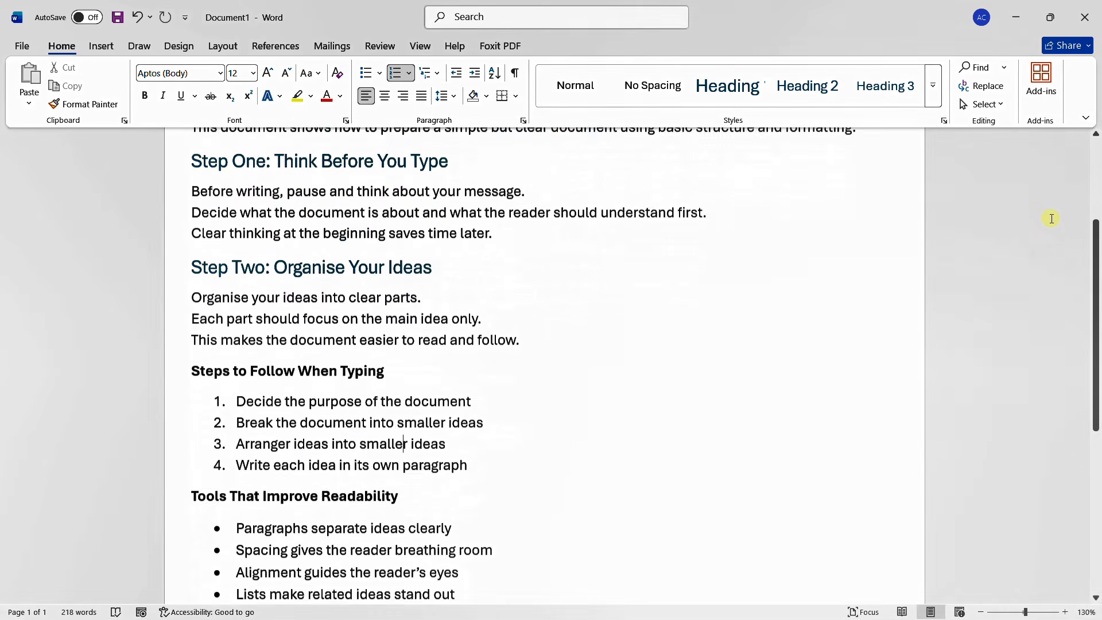
scroll(1051, 218, down, 3)
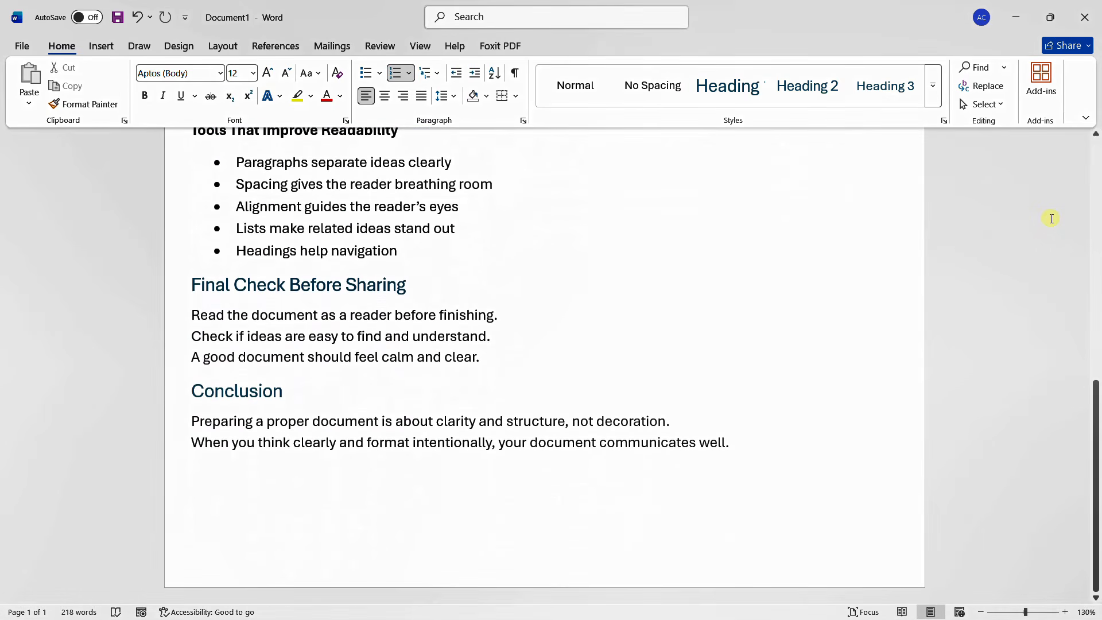
scroll(1052, 218, up, 9)
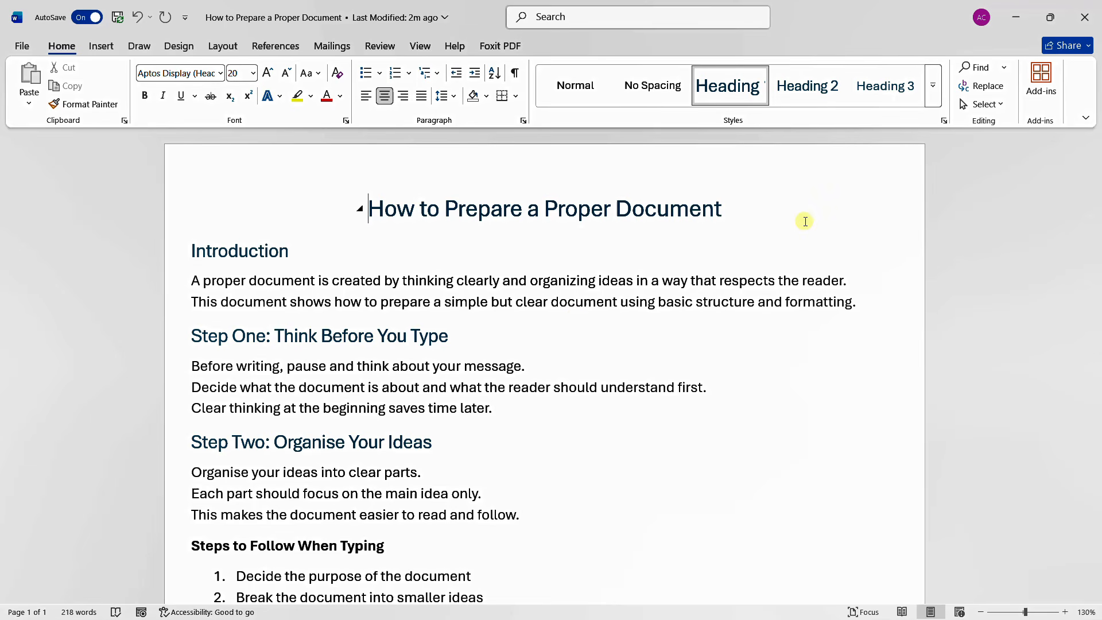
click(1009, 22)
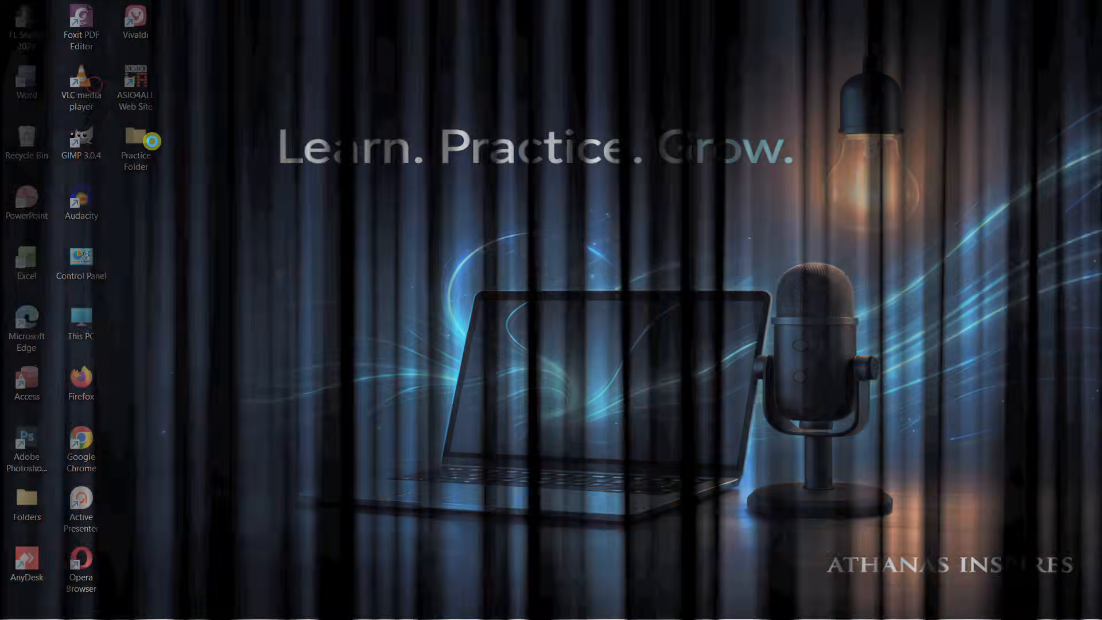